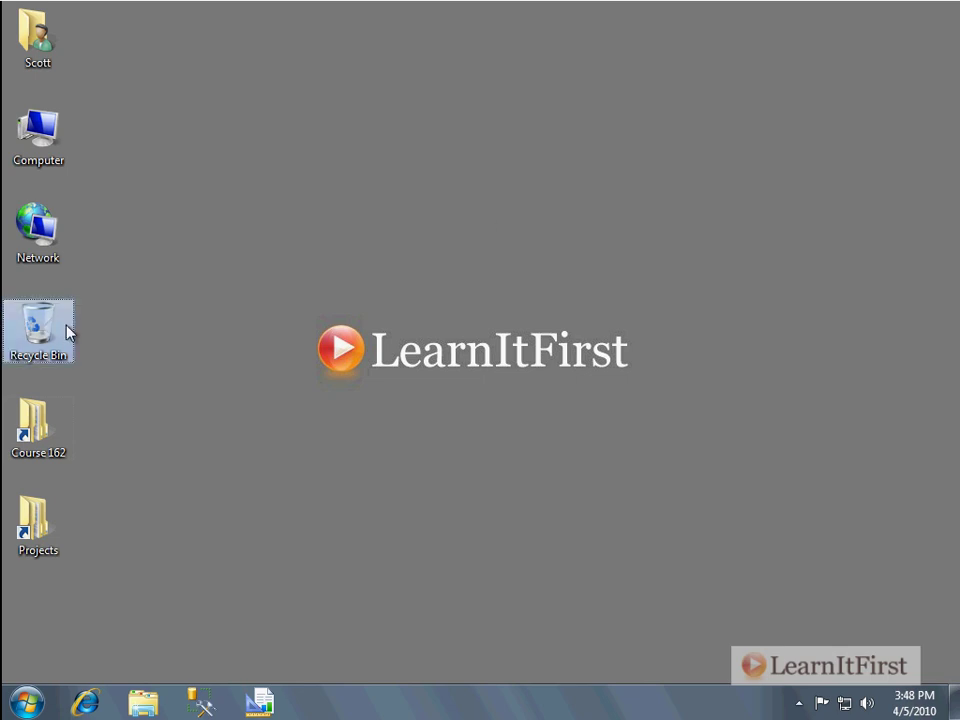
- Launch Report Builder on a blank report and bring up the Parameters options in Report Data
{"action": "left_click", "coordinate": [259, 703]}
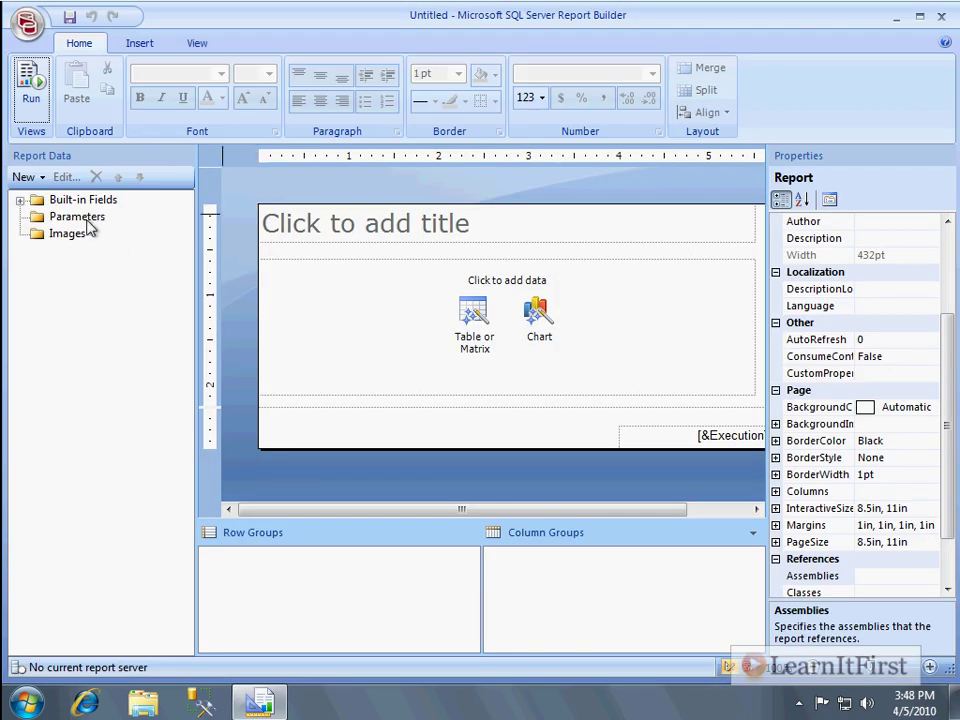
{"action": "right_click", "coordinate": [100, 218]}
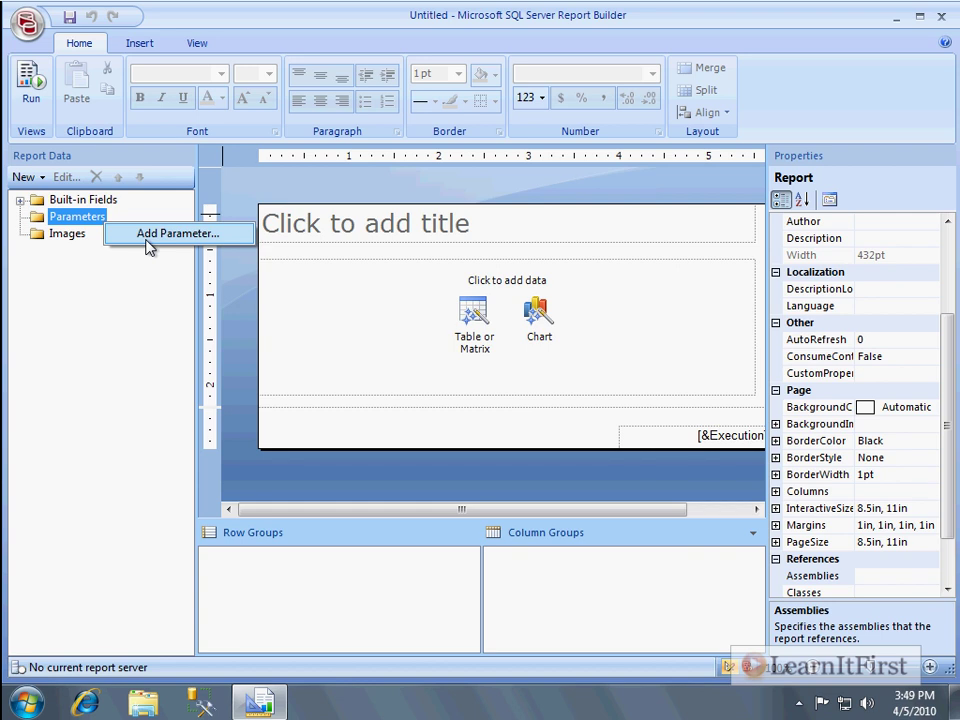
- Add a data source using the Production shared connection, named Production
{"action": "left_click", "coordinate": [24, 177]}
{"action": "left_click", "coordinate": [36, 159]}
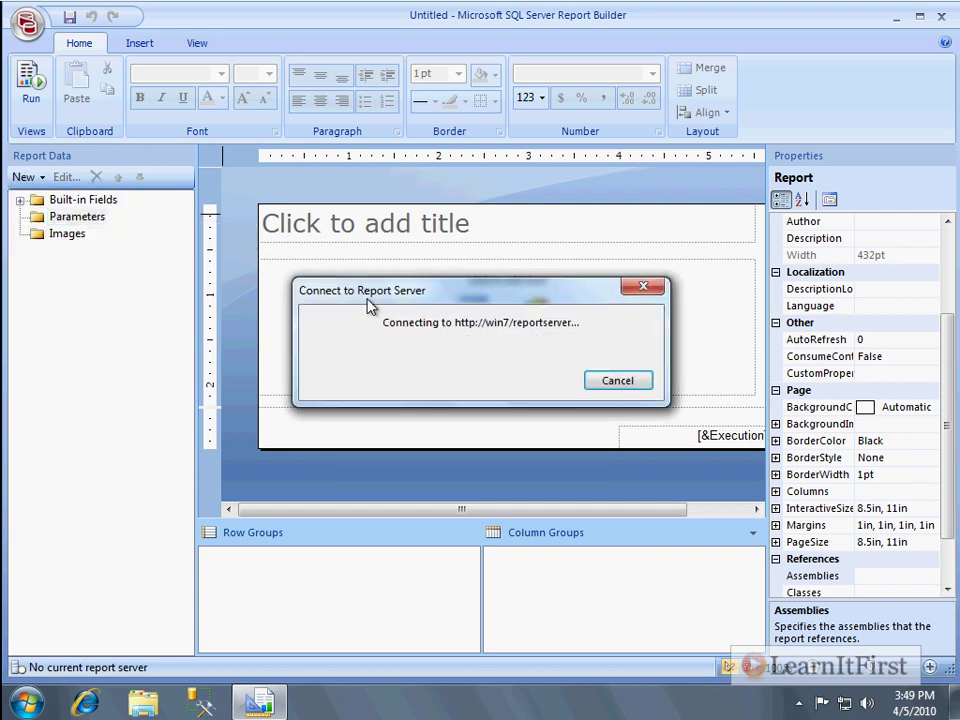
{"action": "left_click", "coordinate": [407, 340]}
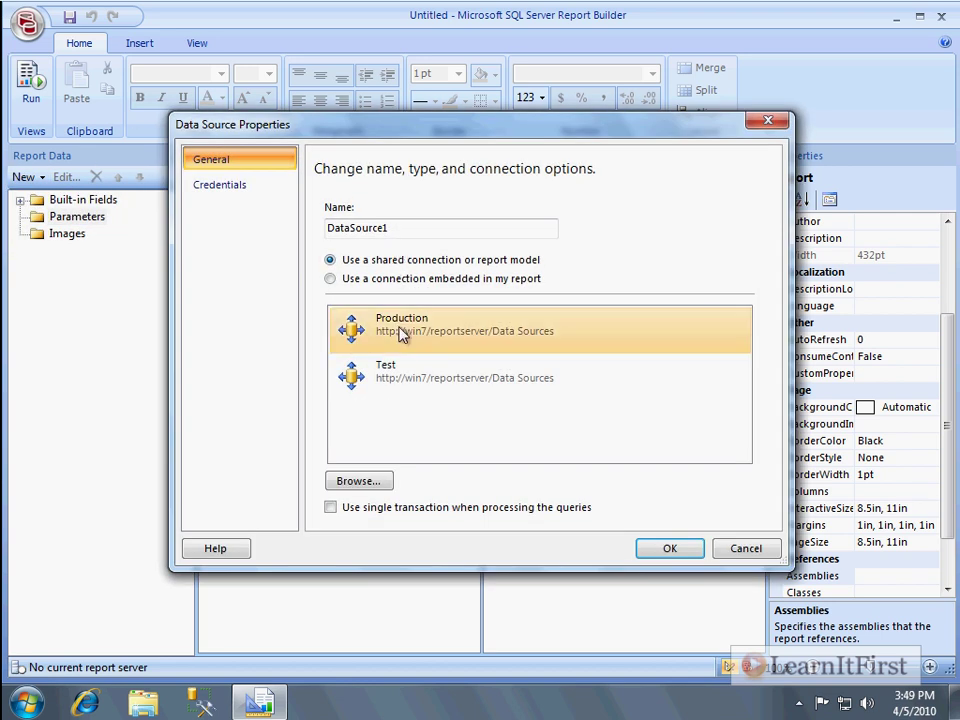
{"action": "double_click", "coordinate": [409, 228]}
{"action": "type", "text": "Production"}
{"action": "key", "text": "Return"}
- Create a new dataset with the query SELECT * FROM SalesLT.SalesOrderHeader
{"action": "left_click", "coordinate": [24, 176]}
{"action": "left_click", "coordinate": [50, 216]}
{"action": "left_click", "coordinate": [399, 384]}
{"action": "type", "text": "SELECT * FROM "}
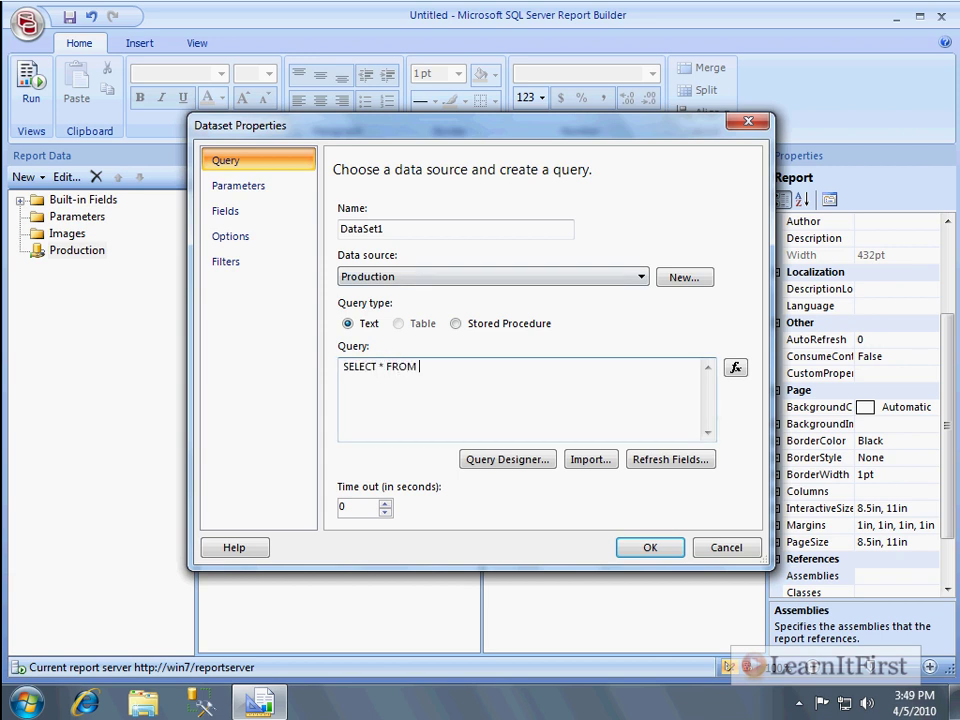
{"action": "type", "text": "SalesLT.SalesOrderHeader"}
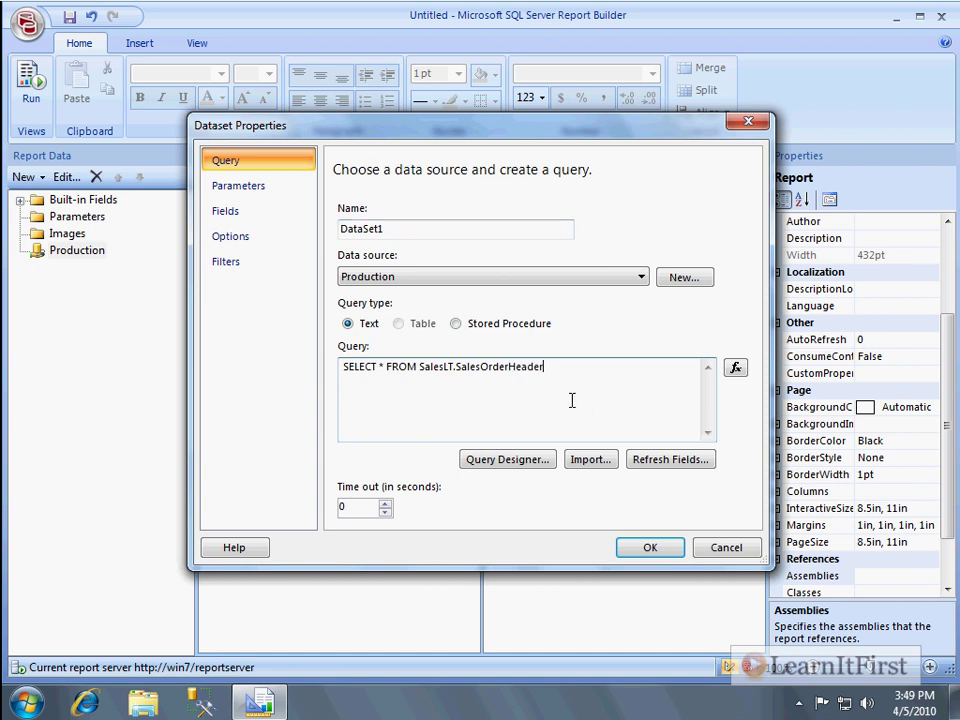
- Test the query in Query Designer, check TotalDue values like 87.0851 and 42452.6519, and save DataSet1
{"action": "left_click", "coordinate": [507, 459]}
{"action": "left_click", "coordinate": [300, 110]}
{"action": "left_click", "coordinate": [486, 574]}
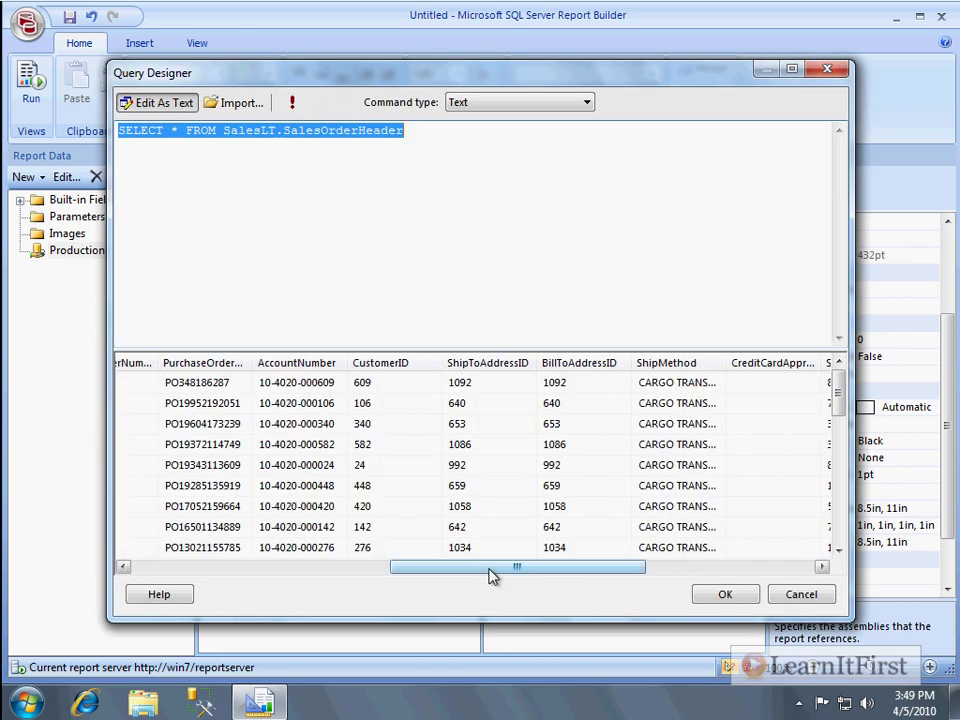
{"action": "left_click_drag", "start_coordinate": [489, 575], "coordinate": [686, 567]}
{"action": "left_click", "coordinate": [698, 384]}
{"action": "left_click", "coordinate": [694, 406]}
{"action": "left_click", "coordinate": [694, 431]}
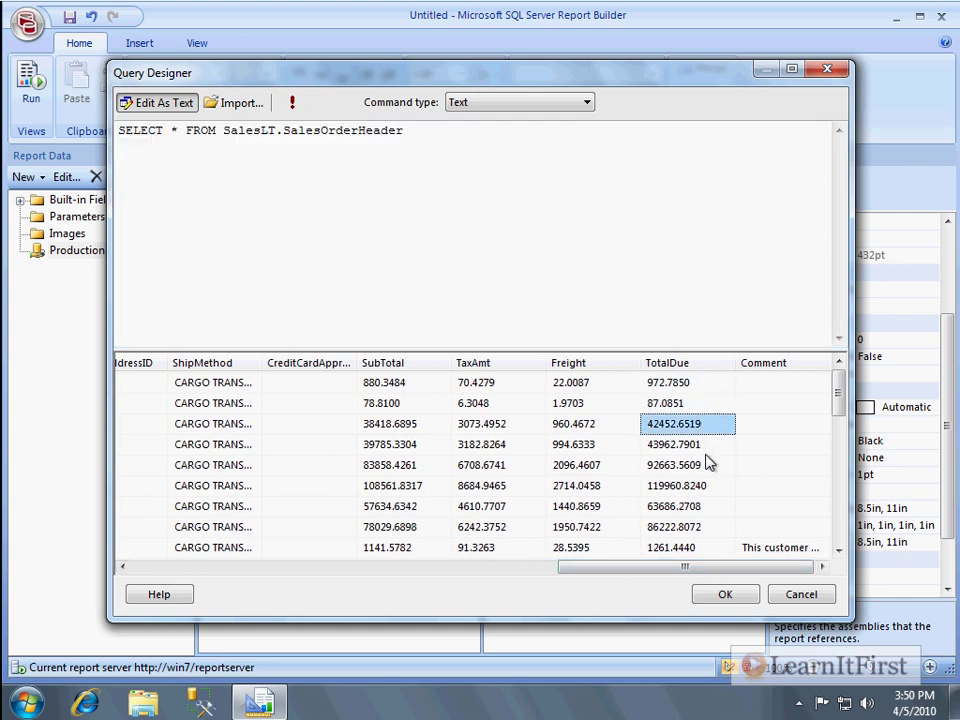
{"action": "left_click", "coordinate": [729, 598]}
{"action": "left_click", "coordinate": [648, 549]}
- Draw a table on the report body and add a fourth column to its right
{"action": "left_click", "coordinate": [336, 259]}
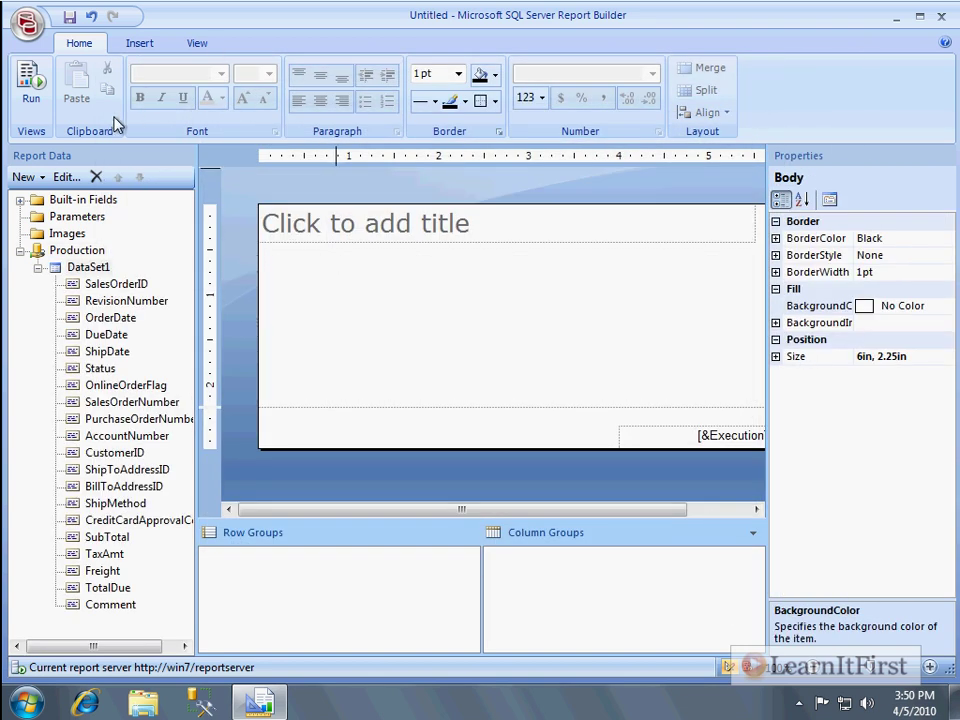
{"action": "left_click", "coordinate": [142, 43]}
{"action": "left_click", "coordinate": [31, 85]}
{"action": "left_click", "coordinate": [78, 154]}
{"action": "left_click_drag", "start_coordinate": [285, 281], "coordinate": [638, 302]}
{"action": "right_click", "coordinate": [594, 298]}
{"action": "mouse_move", "coordinate": [700, 509]}
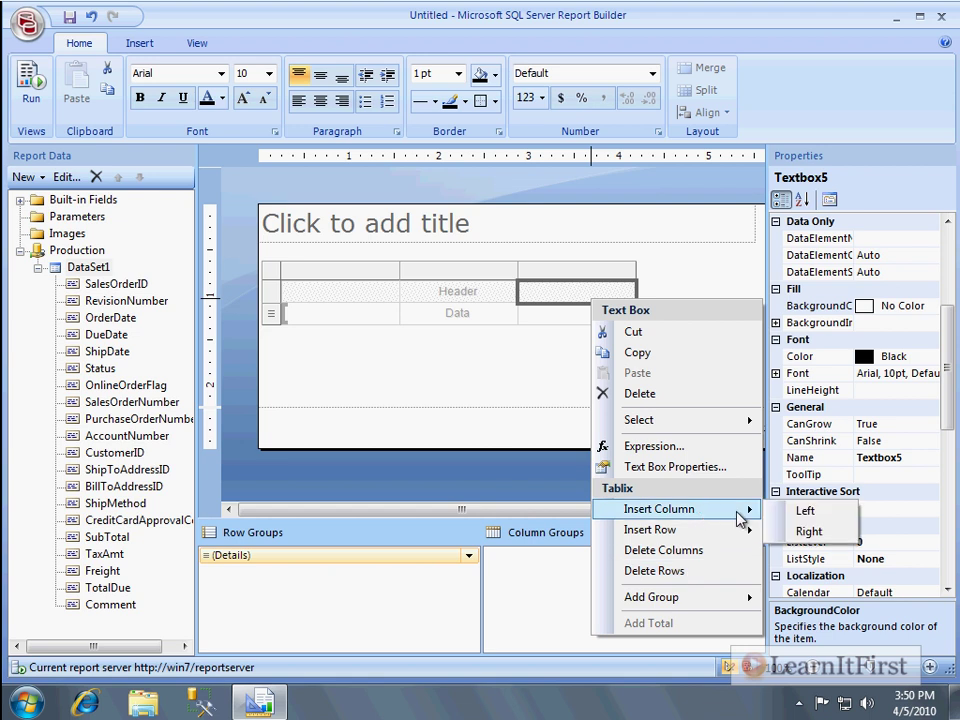
{"action": "left_click", "coordinate": [795, 526]}
- Fill the columns with SalesOrderID, OrderDate, CustomerID and TotalDue, then run the preview
{"action": "left_click_drag", "start_coordinate": [112, 284], "coordinate": [320, 312]}
{"action": "left_click_drag", "start_coordinate": [112, 318], "coordinate": [420, 302]}
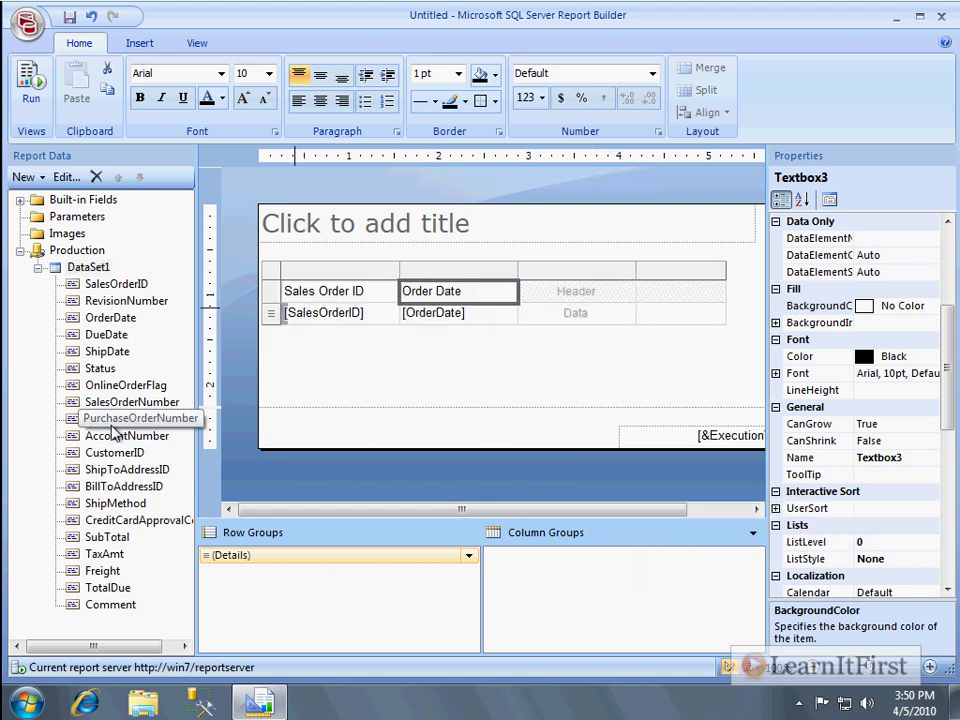
{"action": "left_click_drag", "start_coordinate": [96, 452], "coordinate": [557, 301]}
{"action": "left_click_drag", "start_coordinate": [100, 587], "coordinate": [703, 308]}
{"action": "key", "text": "F5"}
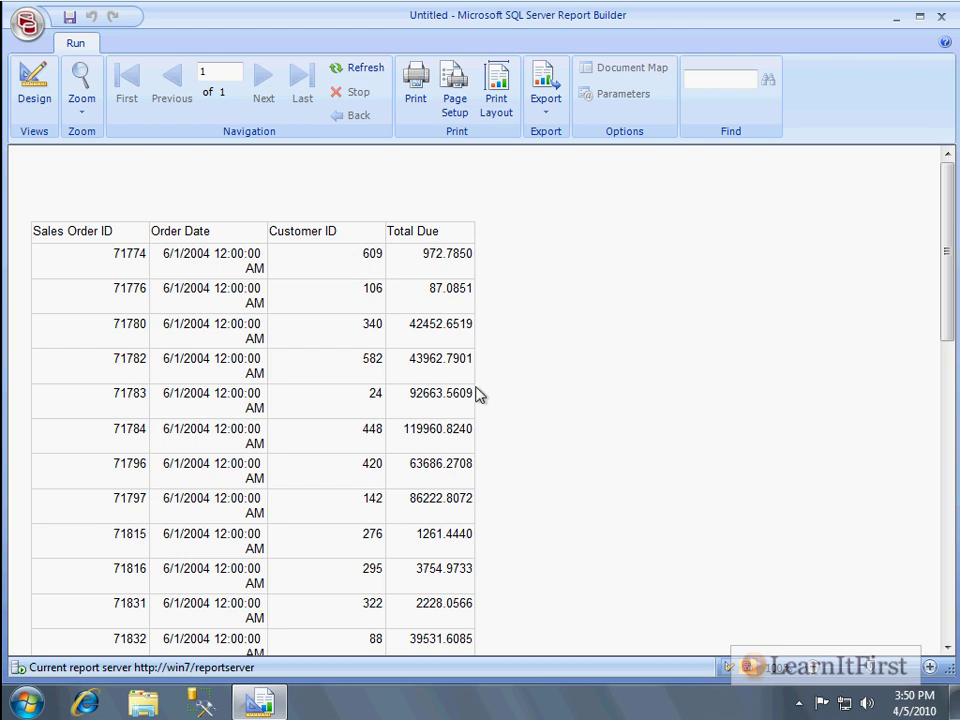
- Back in design view, select the table, its columns, and finally the detail data row
{"action": "left_click", "coordinate": [34, 84]}
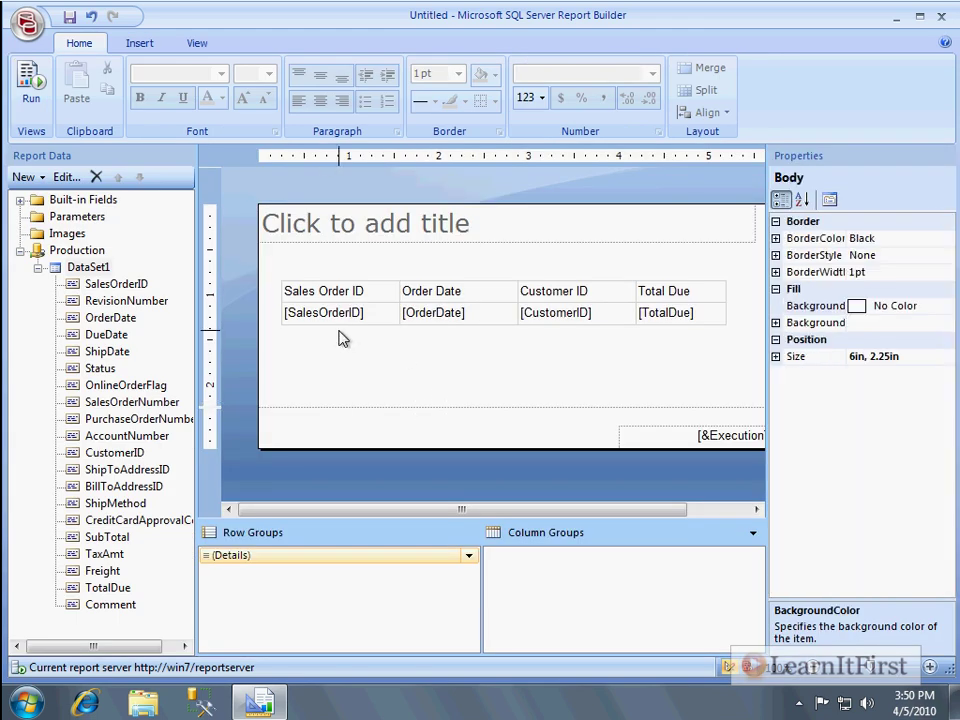
{"action": "double_click", "coordinate": [323, 313]}
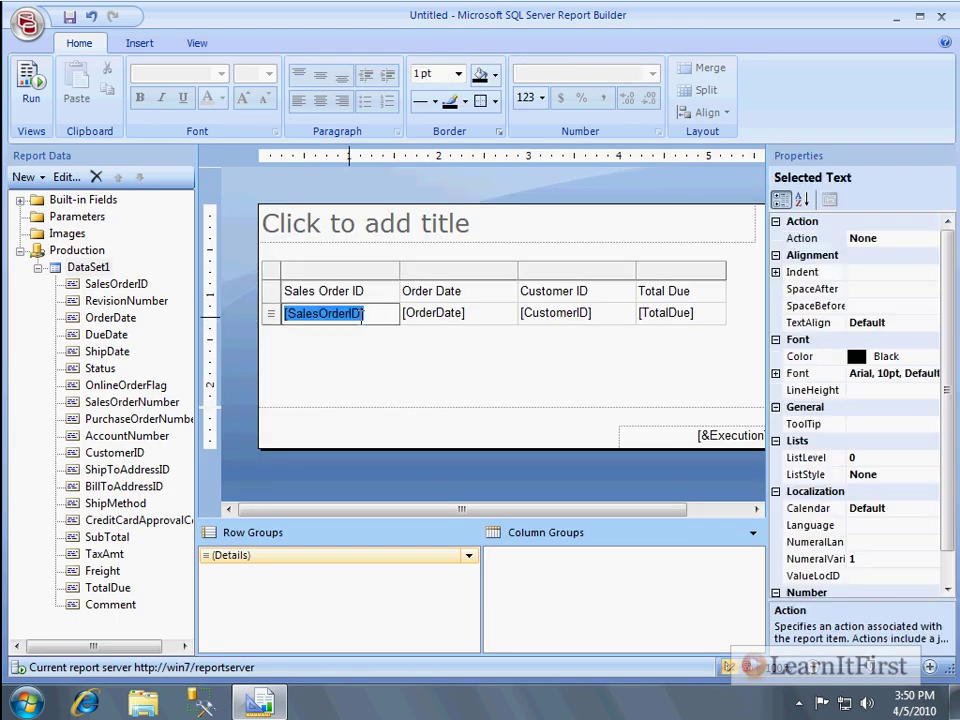
{"action": "left_click", "coordinate": [278, 272]}
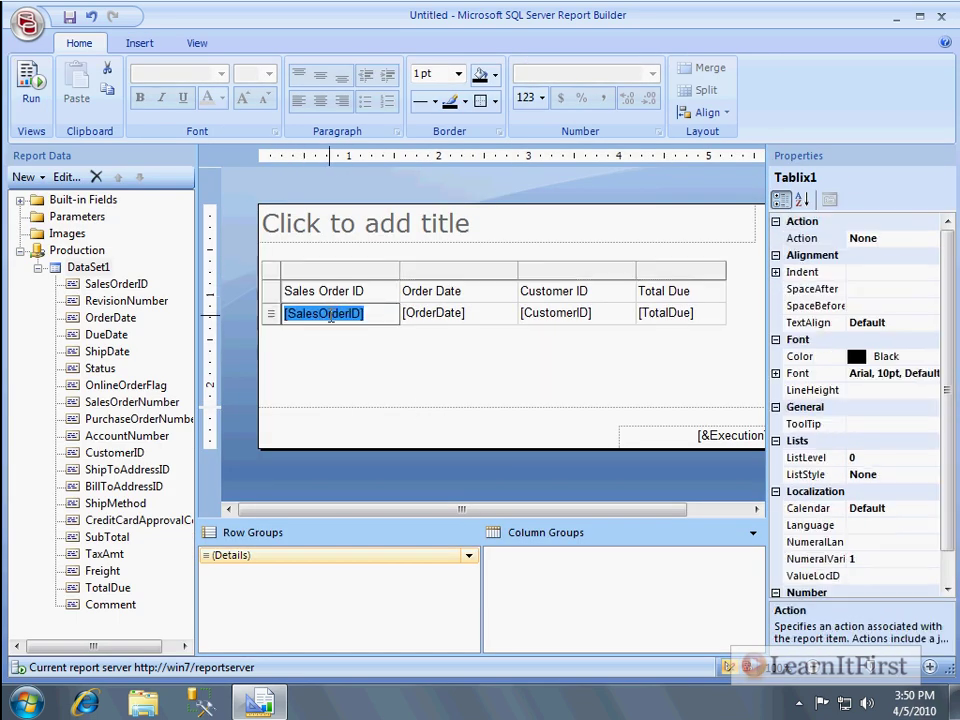
{"action": "left_click", "coordinate": [272, 316]}
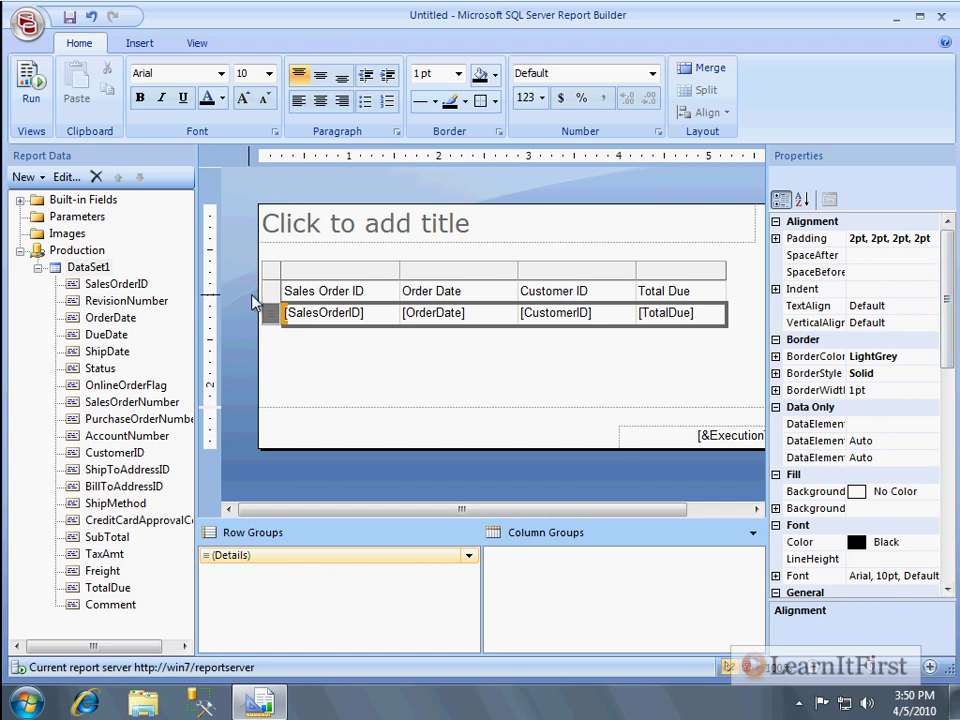
{"action": "left_click", "coordinate": [336, 270]}
{"action": "left_click", "coordinate": [420, 272]}
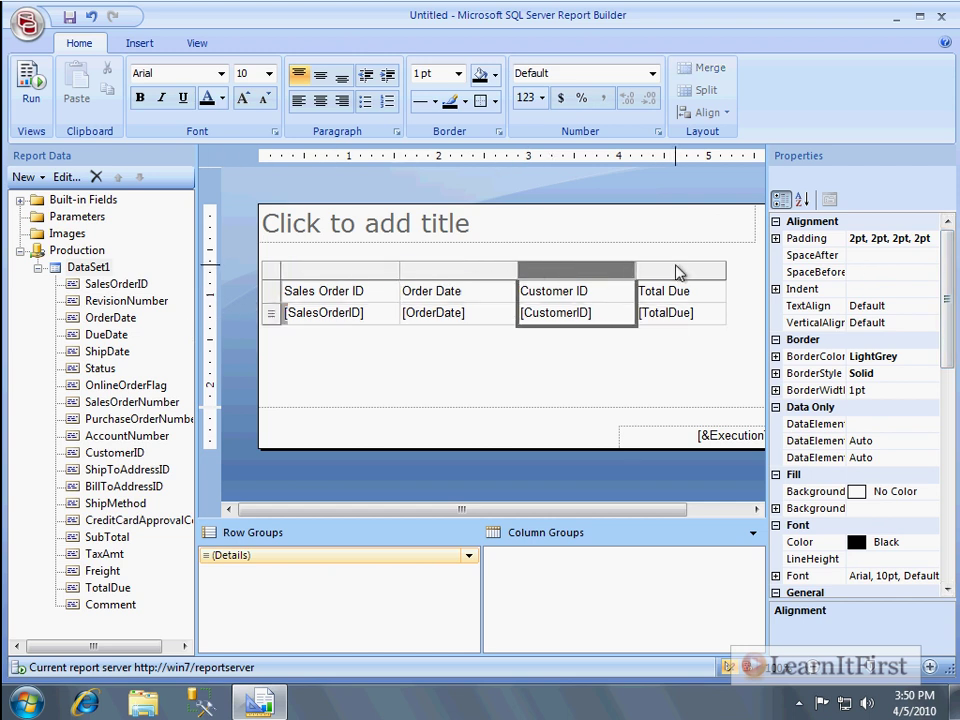
{"action": "left_click", "coordinate": [551, 272]}
{"action": "left_click", "coordinate": [680, 270]}
{"action": "left_click", "coordinate": [268, 317]}
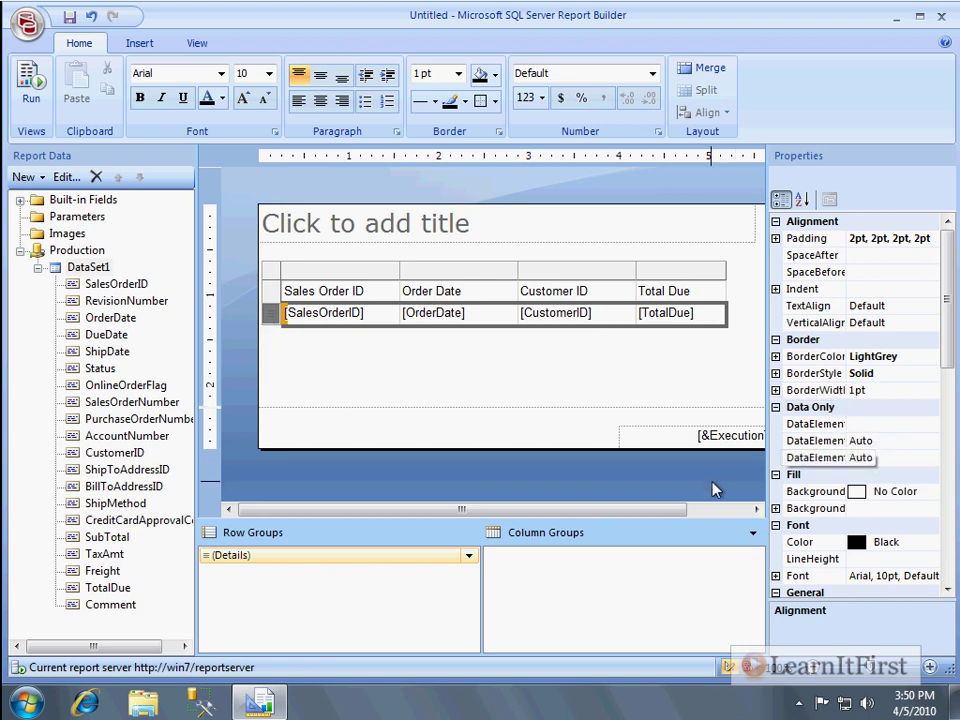
- Show the detail row's BackgroundColor property in the Properties pane and open its colour choices
{"action": "left_click", "coordinate": [812, 491]}
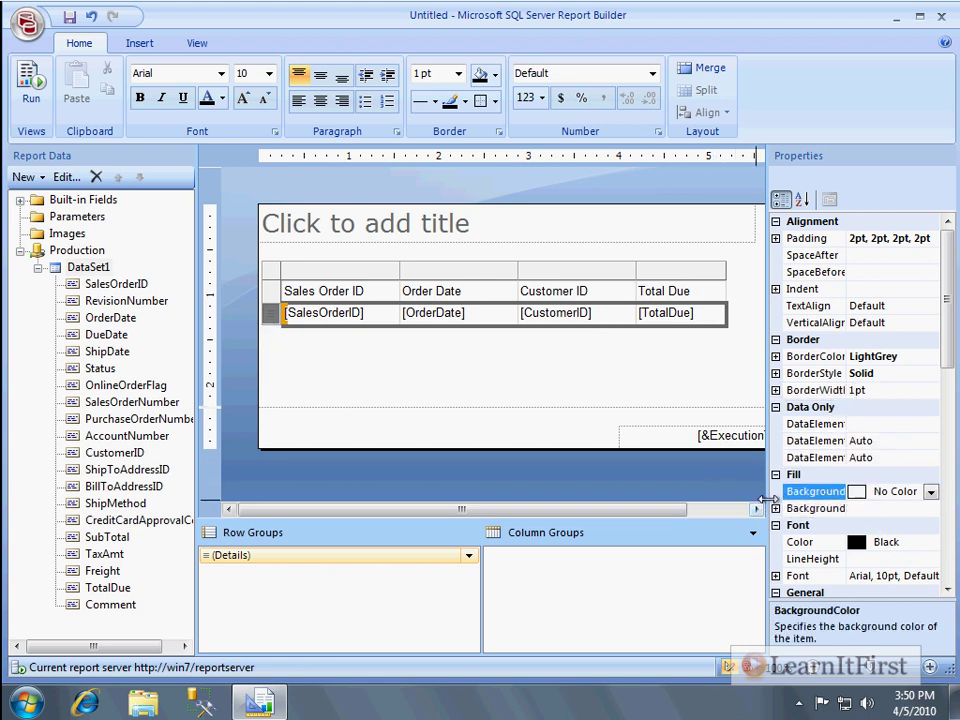
{"action": "left_click_drag", "start_coordinate": [766, 505], "coordinate": [728, 493]}
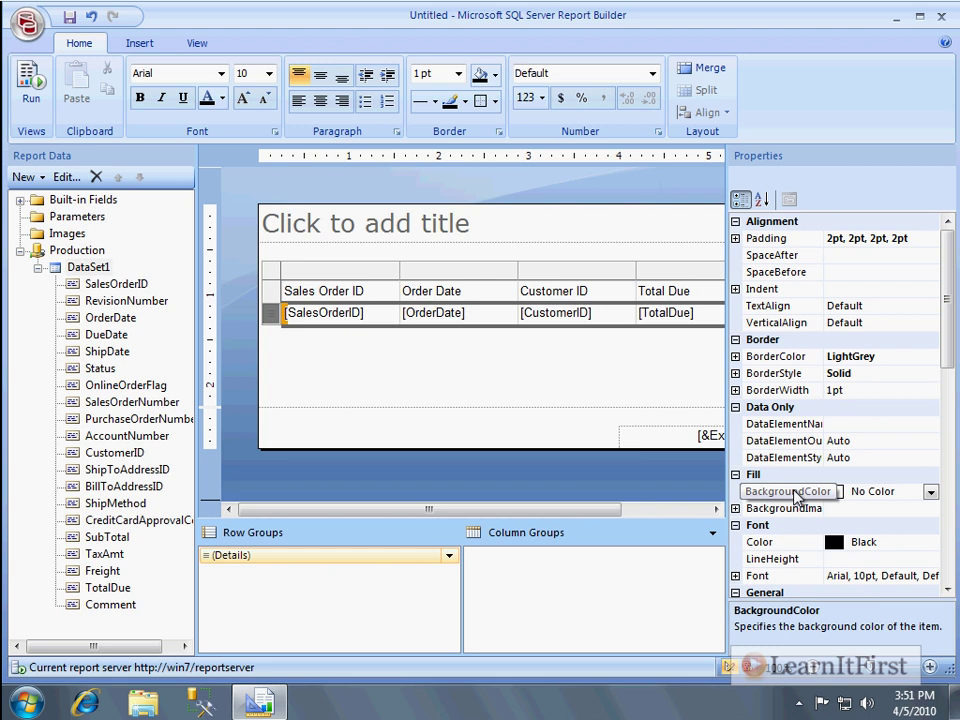
{"action": "left_click", "coordinate": [195, 45]}
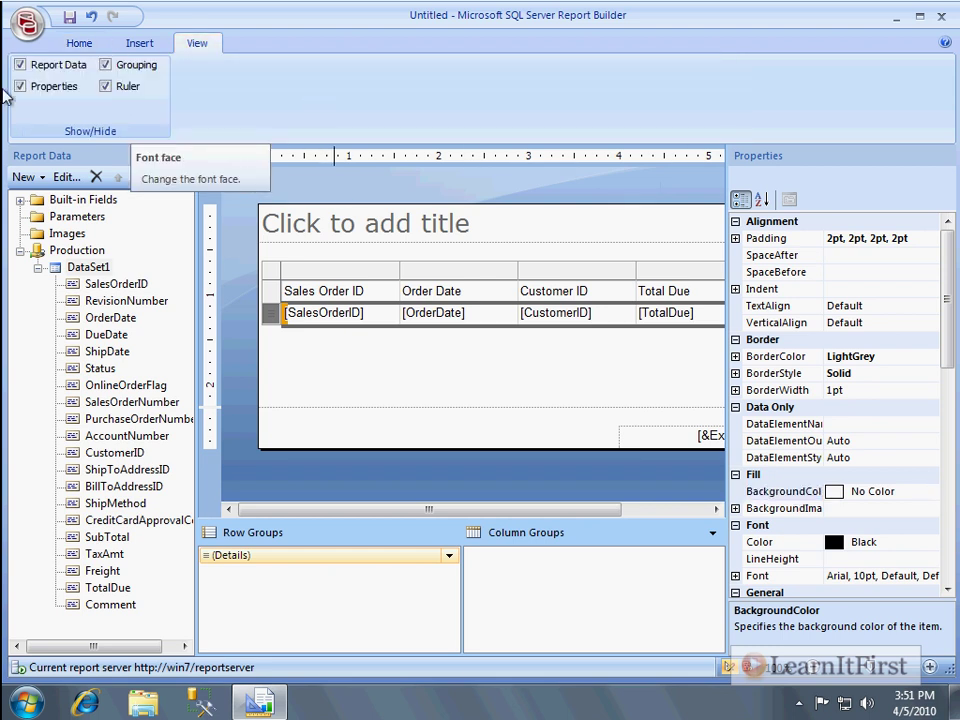
{"action": "left_click", "coordinate": [55, 88]}
{"action": "left_click", "coordinate": [59, 95]}
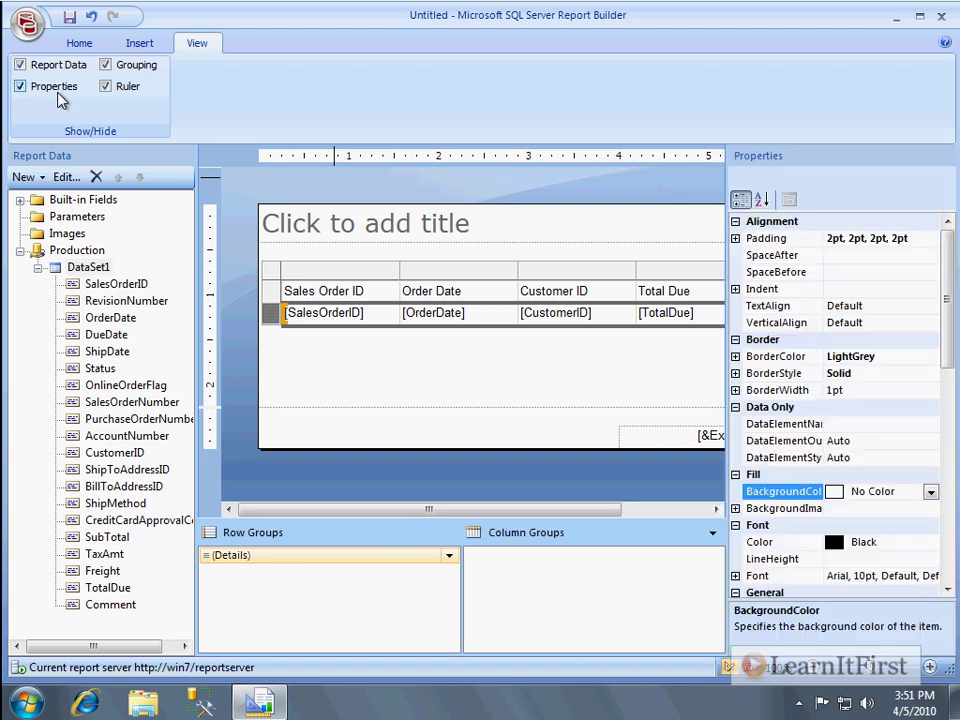
{"action": "scroll", "coordinate": [270, 325], "scroll_direction": "down", "scroll_amount": 3}
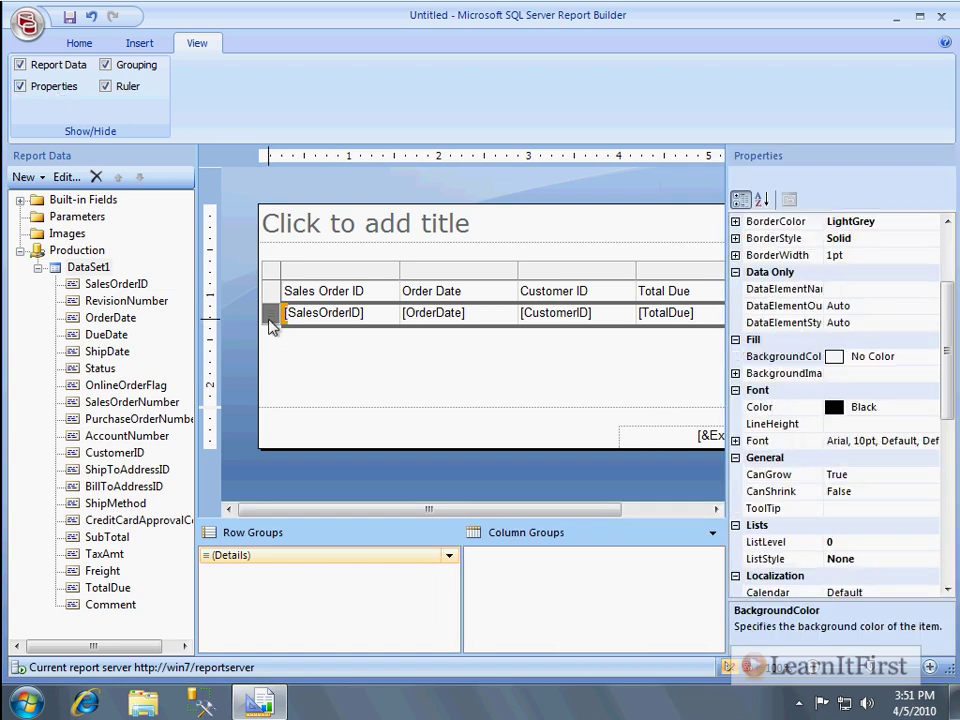
{"action": "left_click", "coordinate": [932, 358]}
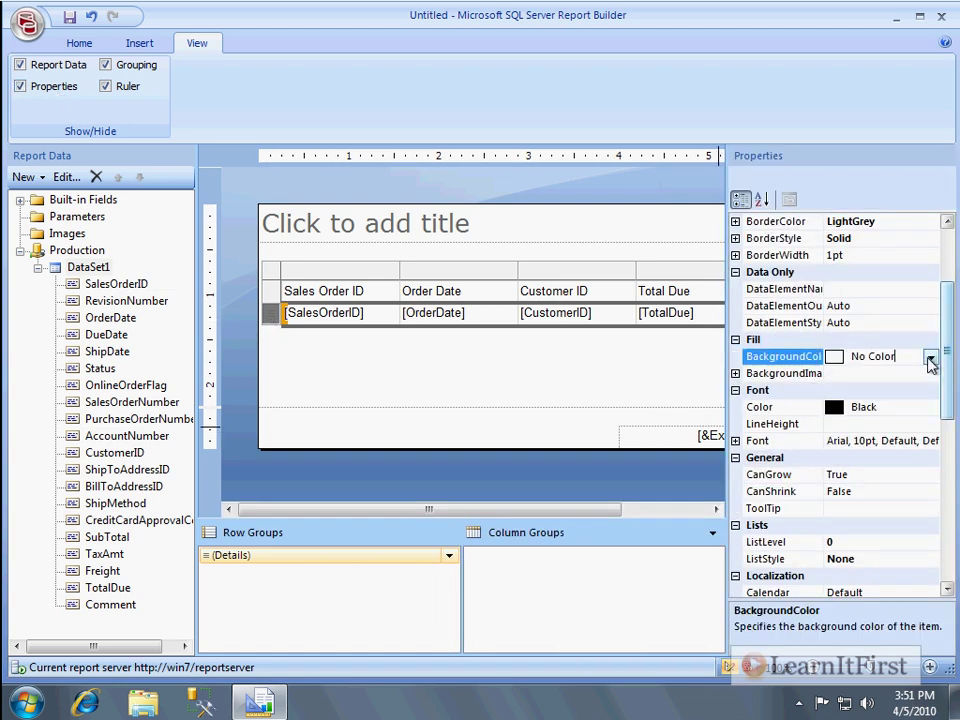
{"action": "left_click", "coordinate": [930, 357]}
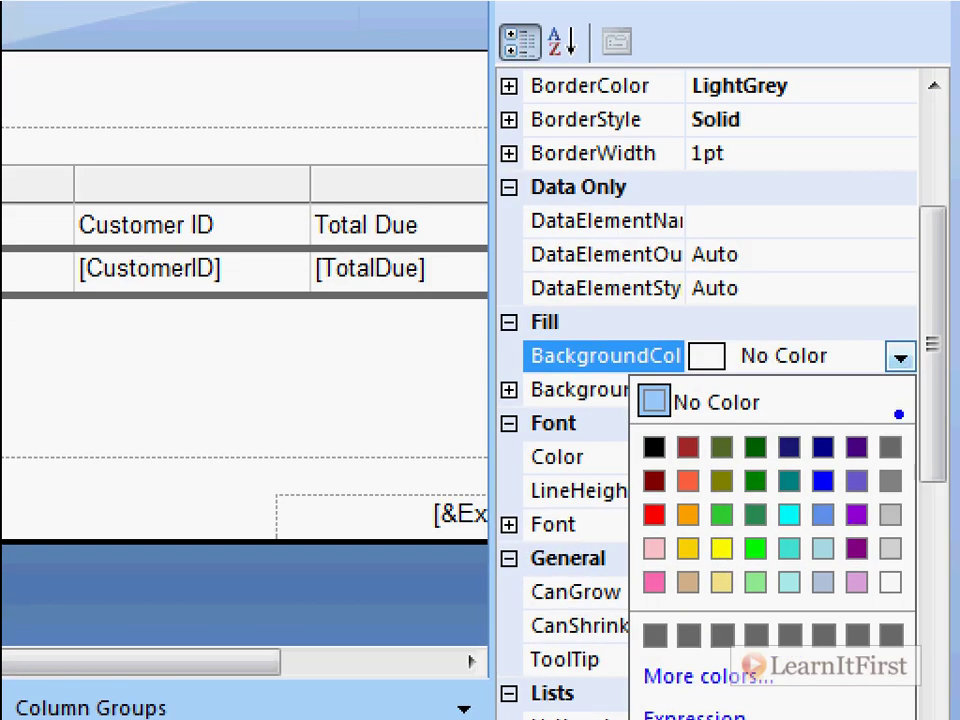
{"action": "left_click", "coordinate": [900, 357]}
{"action": "left_click", "coordinate": [900, 357]}
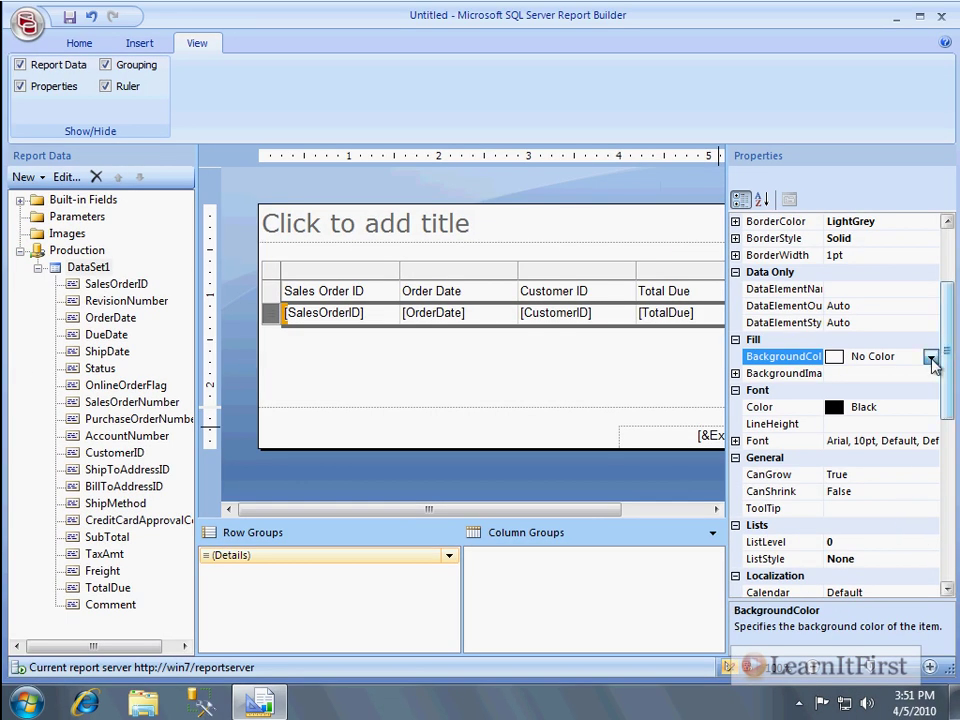
- Open a BackgroundColor expression, clear Transparent, and start typing =IIF(
{"action": "left_click", "coordinate": [931, 359]}
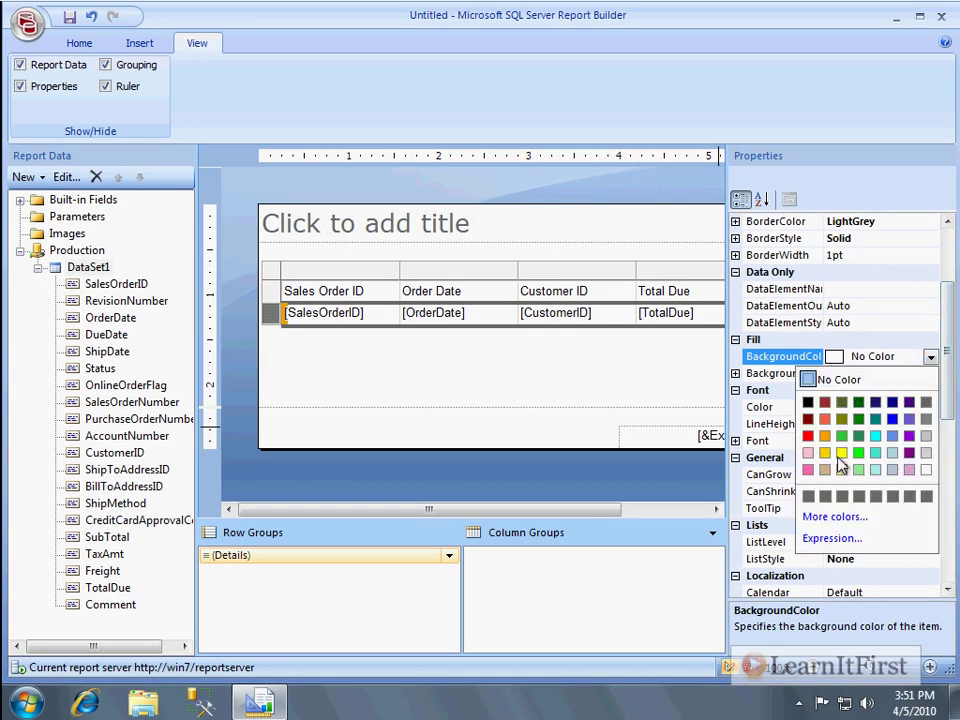
{"action": "left_click", "coordinate": [831, 539]}
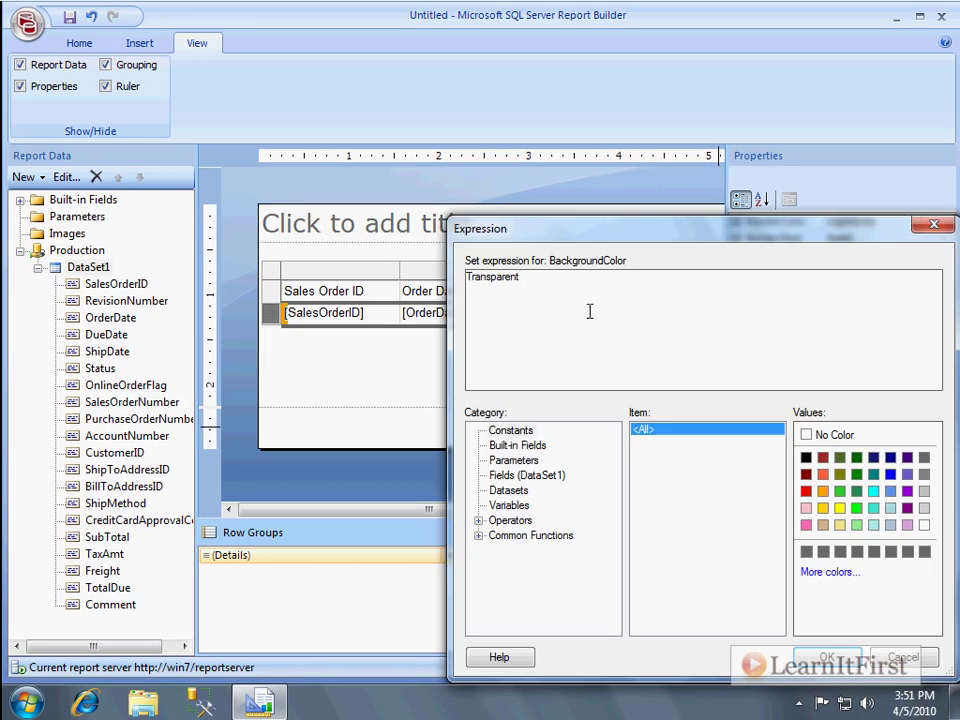
{"action": "key", "text": "Delete"}
{"action": "type", "text": "=IIF"}
{"action": "type", "text": "("}
- Browse the Expression dialog's datasets, fields, built-in globals, colours, aggregates and variables categories
{"action": "left_click", "coordinate": [516, 491]}
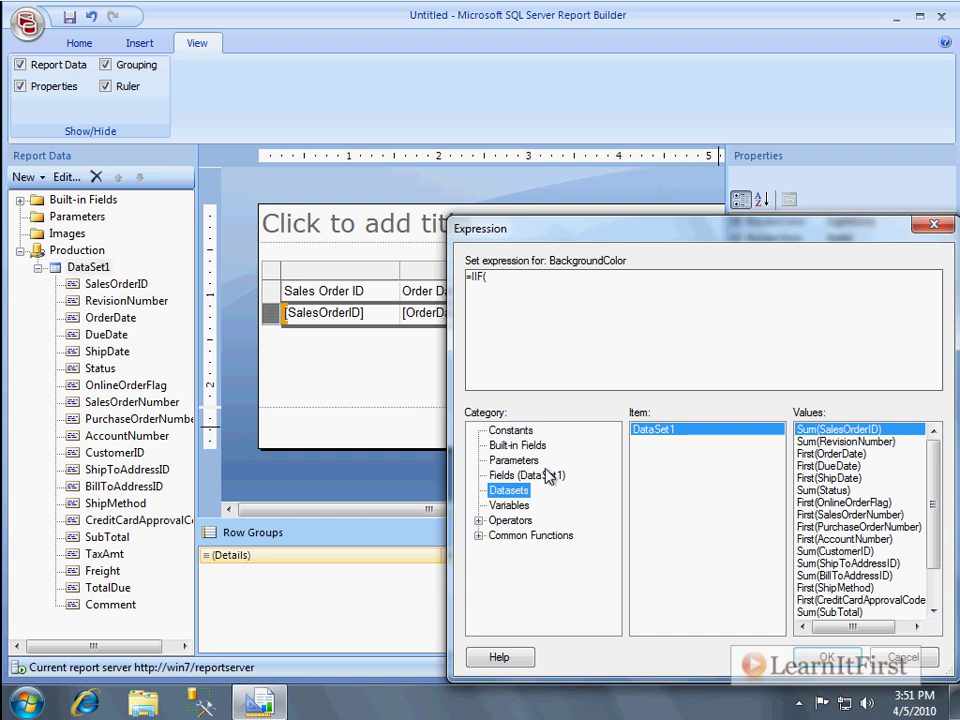
{"action": "left_click", "coordinate": [550, 478]}
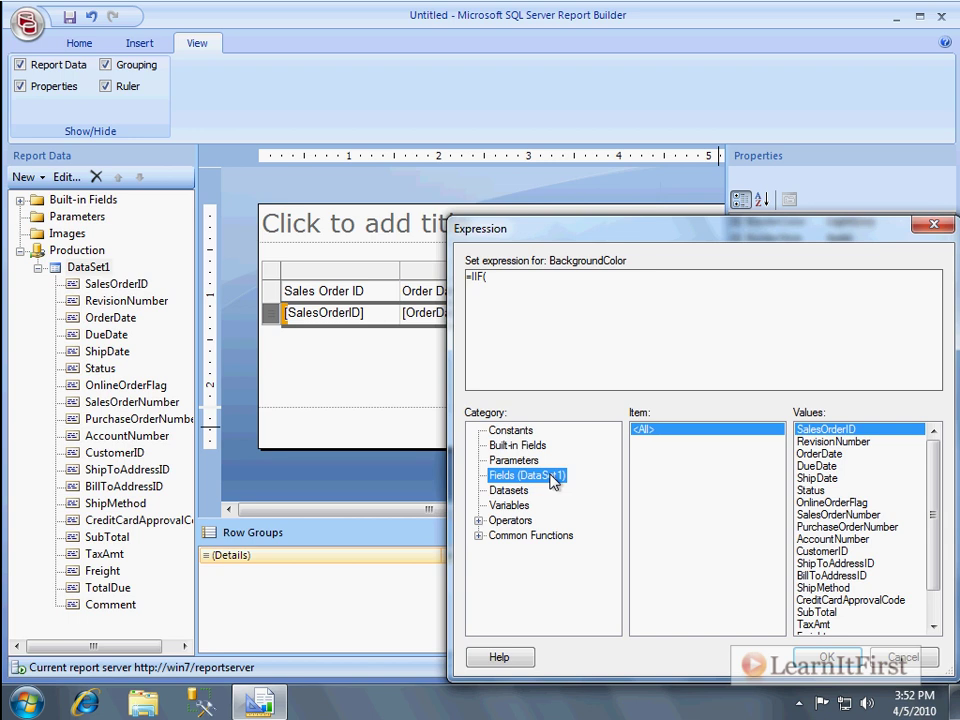
{"action": "scroll", "coordinate": [936, 608], "scroll_direction": "down", "scroll_amount": 1}
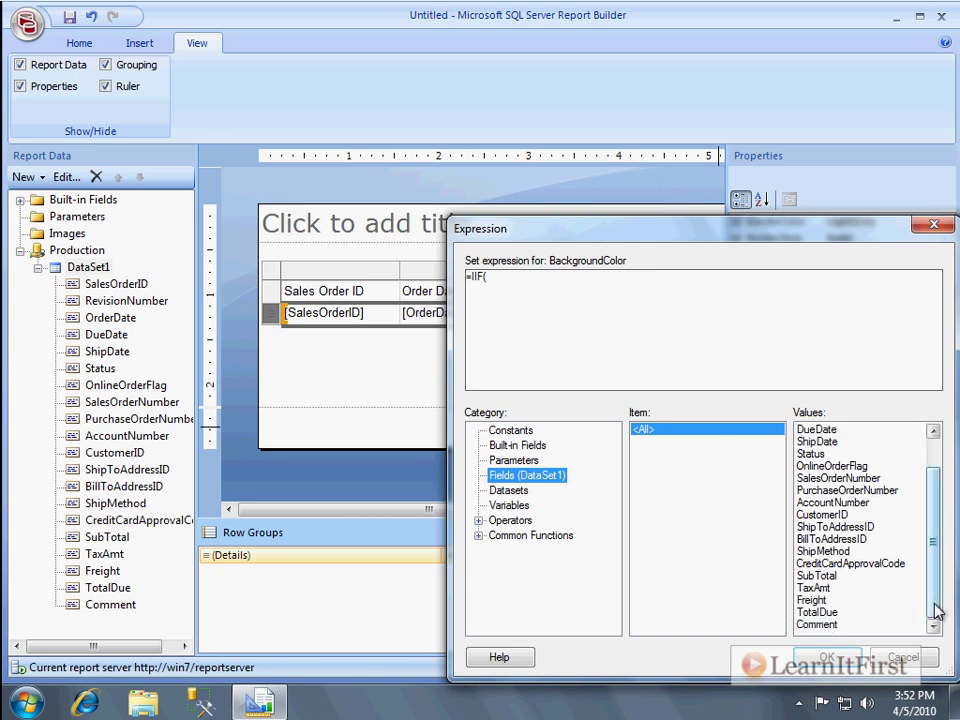
{"action": "scroll", "coordinate": [936, 608], "scroll_direction": "up", "scroll_amount": 1}
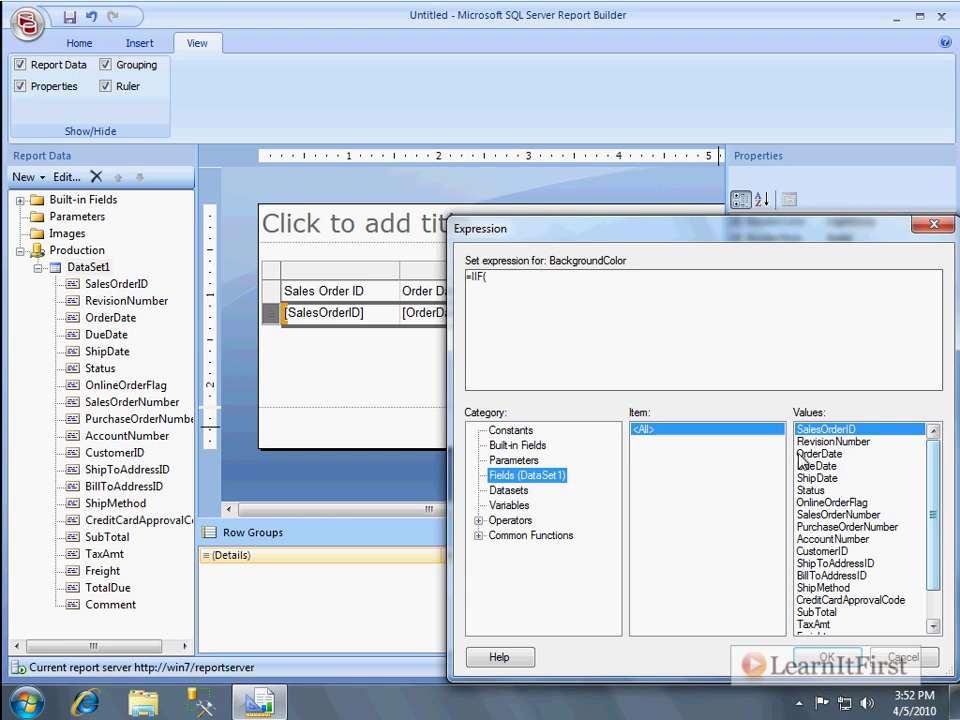
{"action": "left_click", "coordinate": [525, 446]}
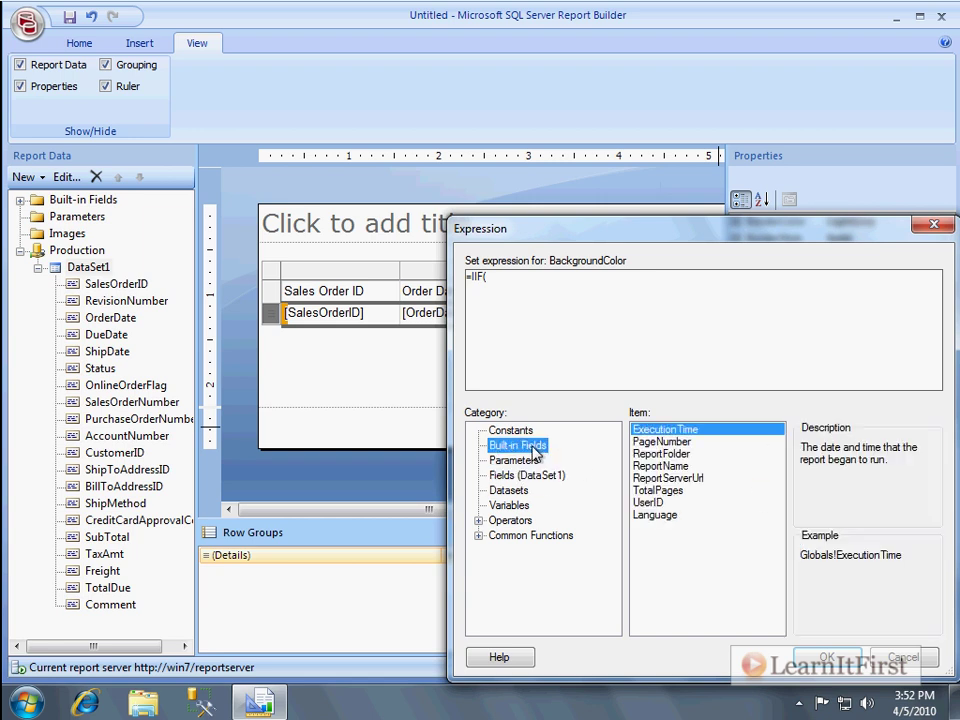
{"action": "left_click", "coordinate": [512, 431]}
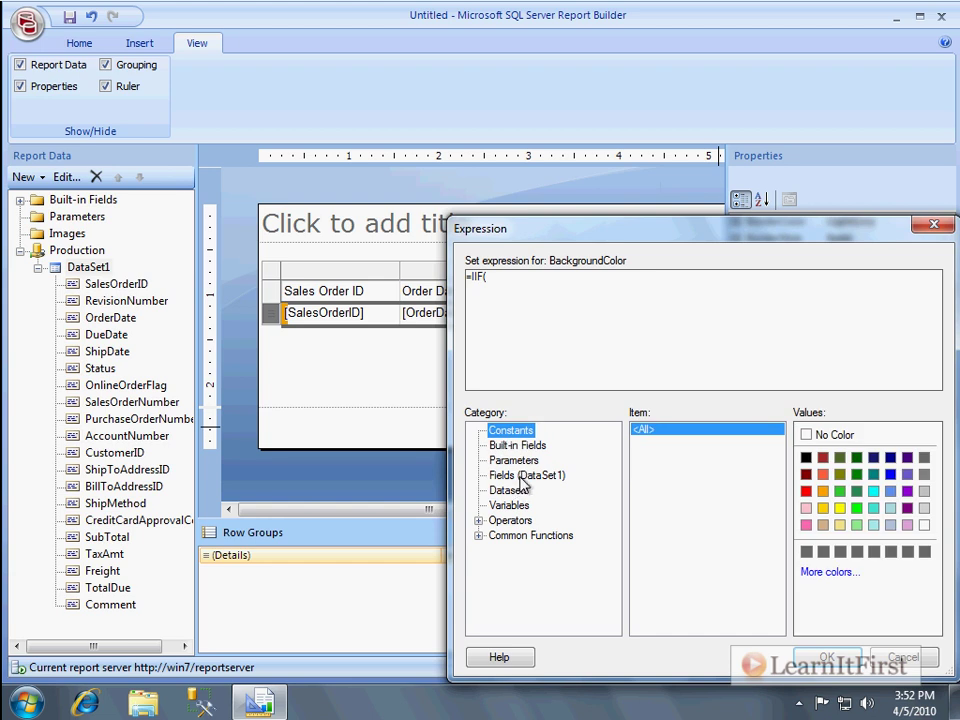
{"action": "left_click", "coordinate": [524, 478]}
{"action": "left_click", "coordinate": [517, 491]}
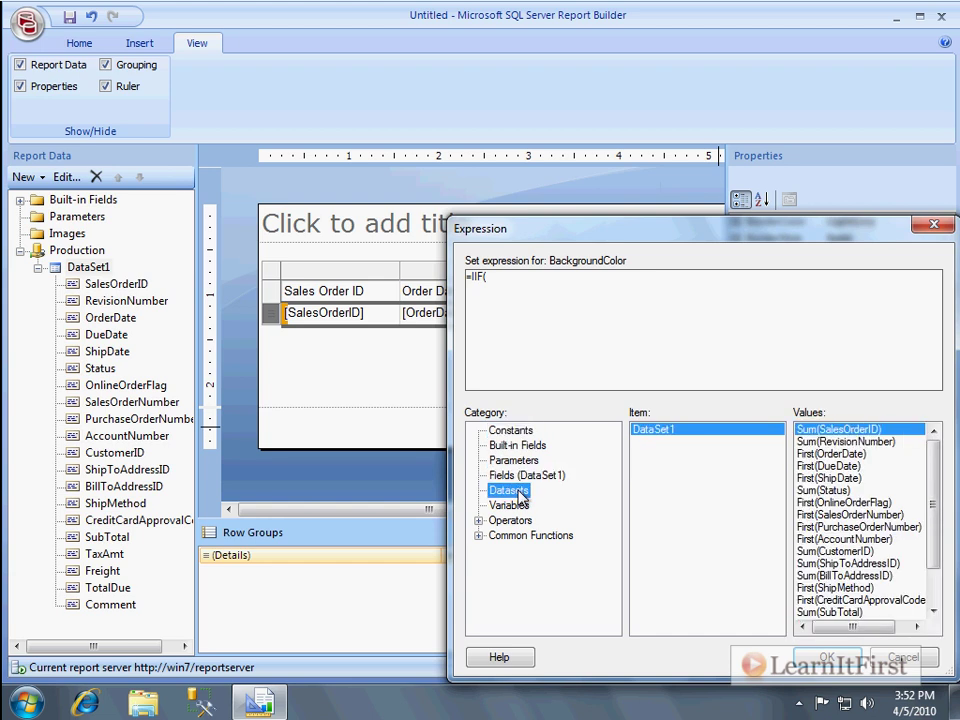
{"action": "scroll", "coordinate": [934, 601], "scroll_direction": "down", "scroll_amount": 2}
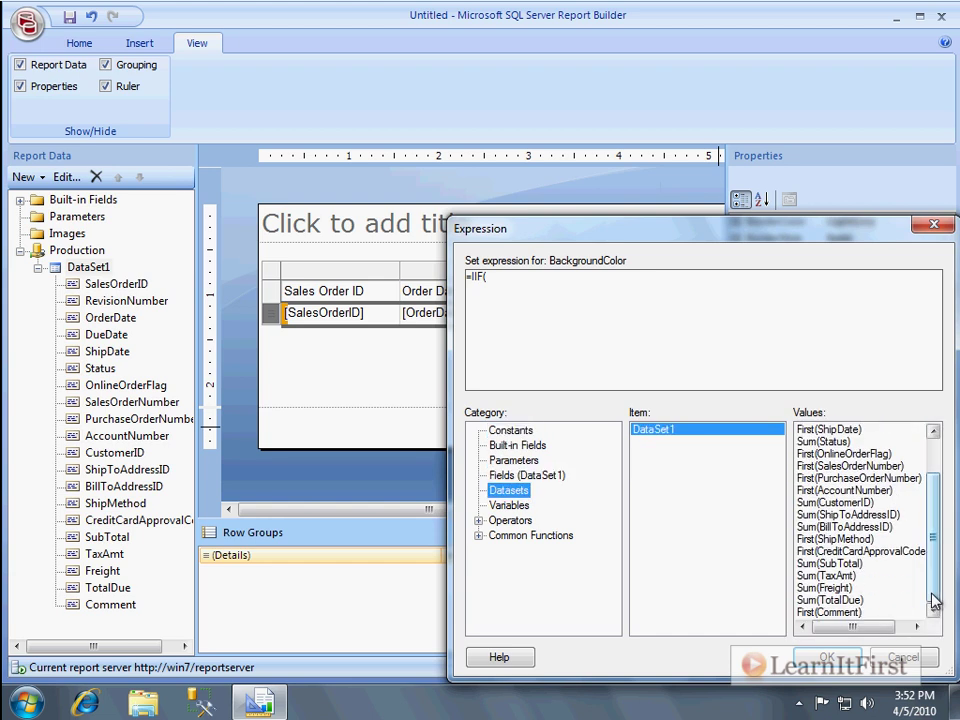
{"action": "left_click", "coordinate": [510, 506]}
- Review the operator types and find RowNumber among the miscellaneous functions
{"action": "left_click", "coordinate": [511, 521]}
{"action": "left_click", "coordinate": [479, 521]}
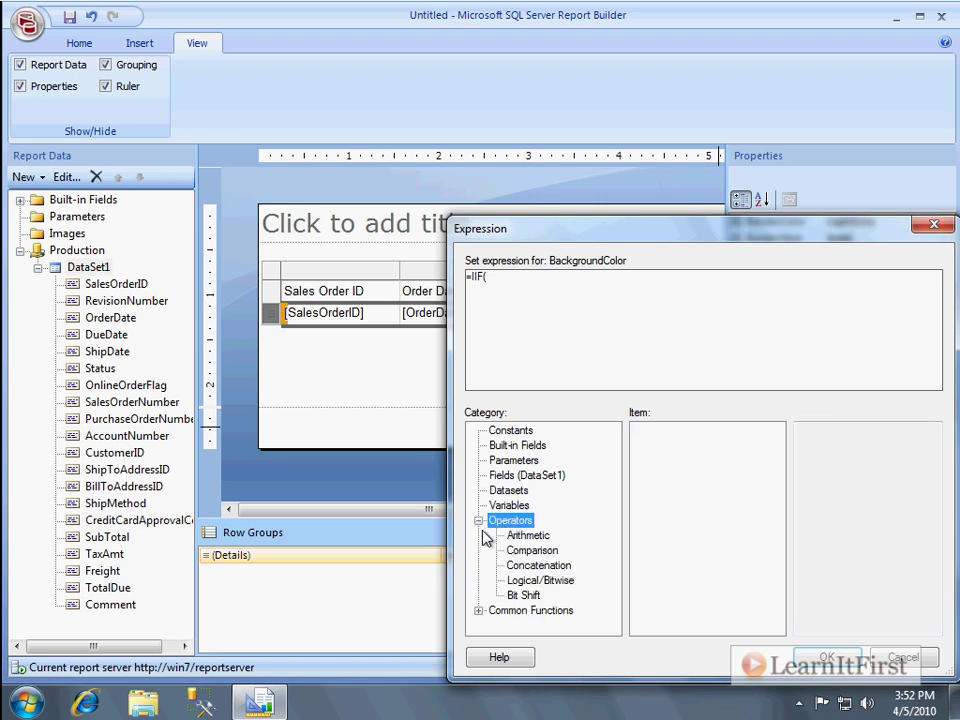
{"action": "left_click", "coordinate": [538, 565]}
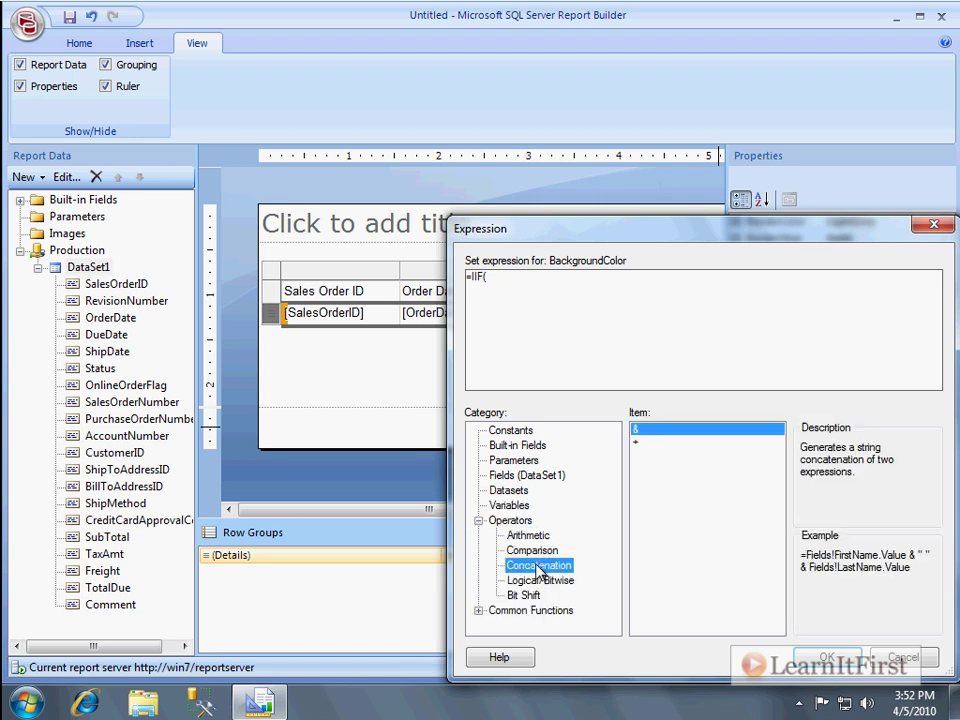
{"action": "left_click", "coordinate": [532, 550]}
{"action": "left_click", "coordinate": [530, 536]}
{"action": "left_click", "coordinate": [479, 521]}
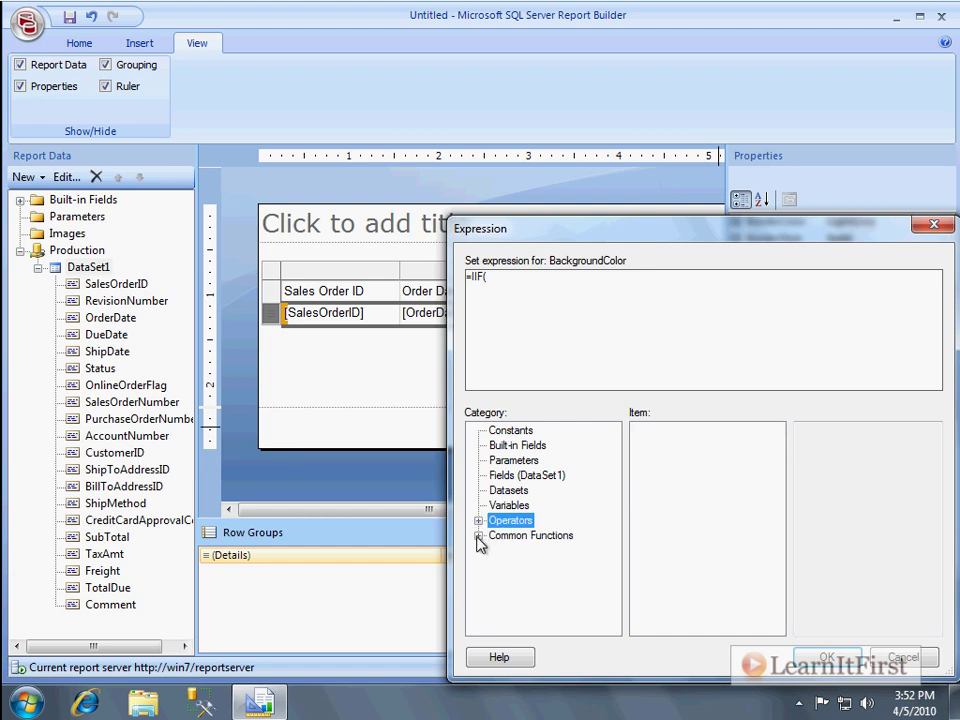
{"action": "left_click", "coordinate": [479, 536]}
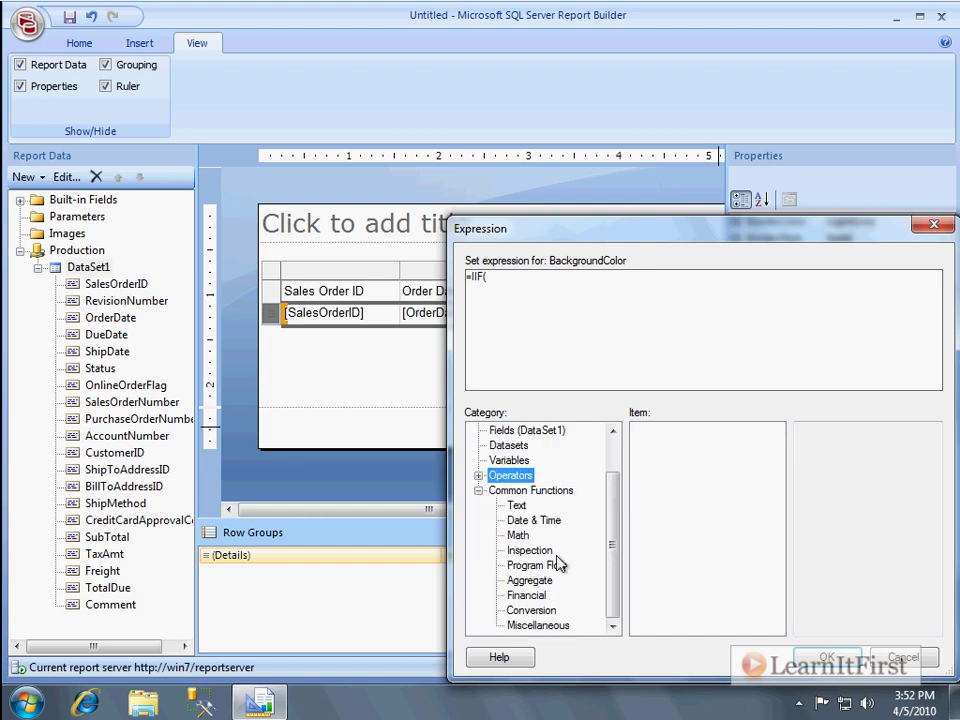
{"action": "left_click", "coordinate": [558, 627]}
{"action": "left_click", "coordinate": [665, 466]}
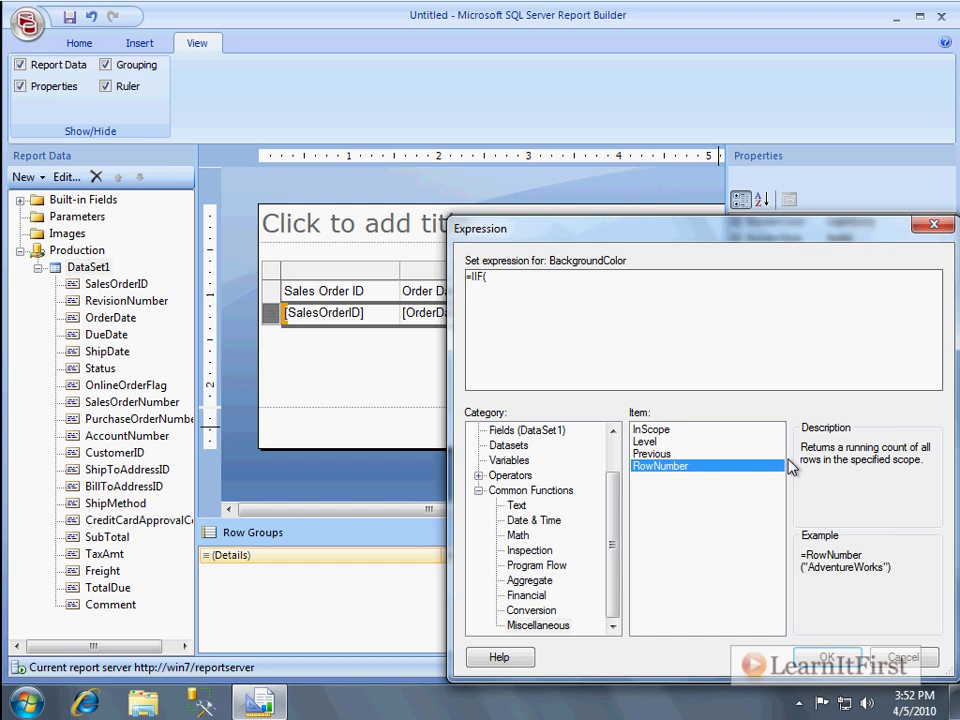
- Complete the expression =IIF(RowNumber("DataSet1") = 3, "Blue", "Transparent") and accept it
{"action": "double_click", "coordinate": [669, 473]}
{"action": "type", "text": "\""}
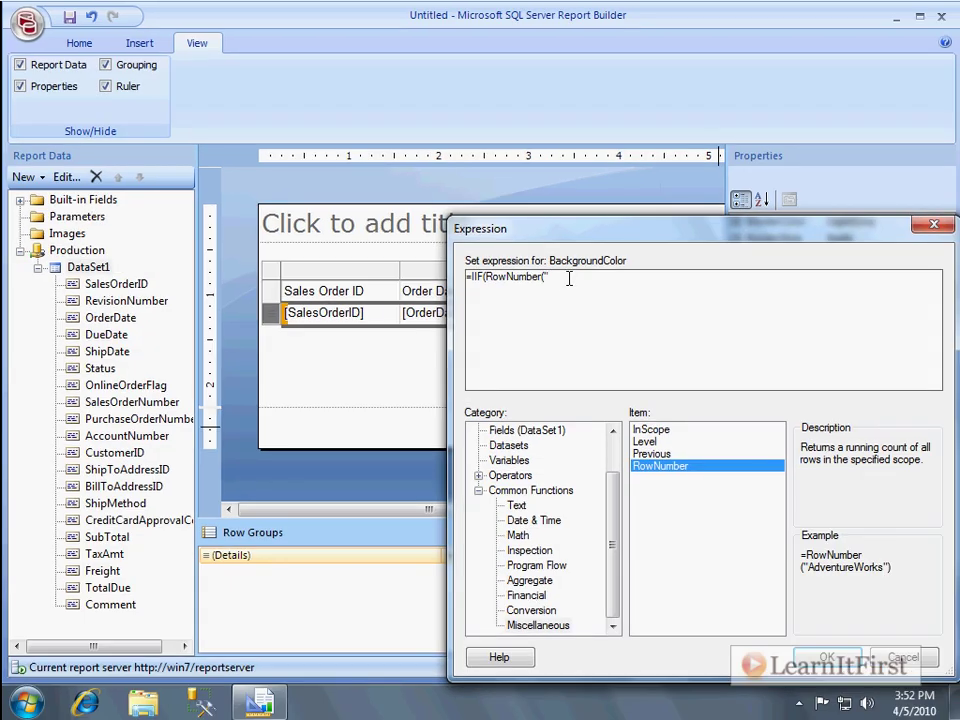
{"action": "type", "text": "DataSet1\") = 3, \"Blue\", \"Transparent\")"}
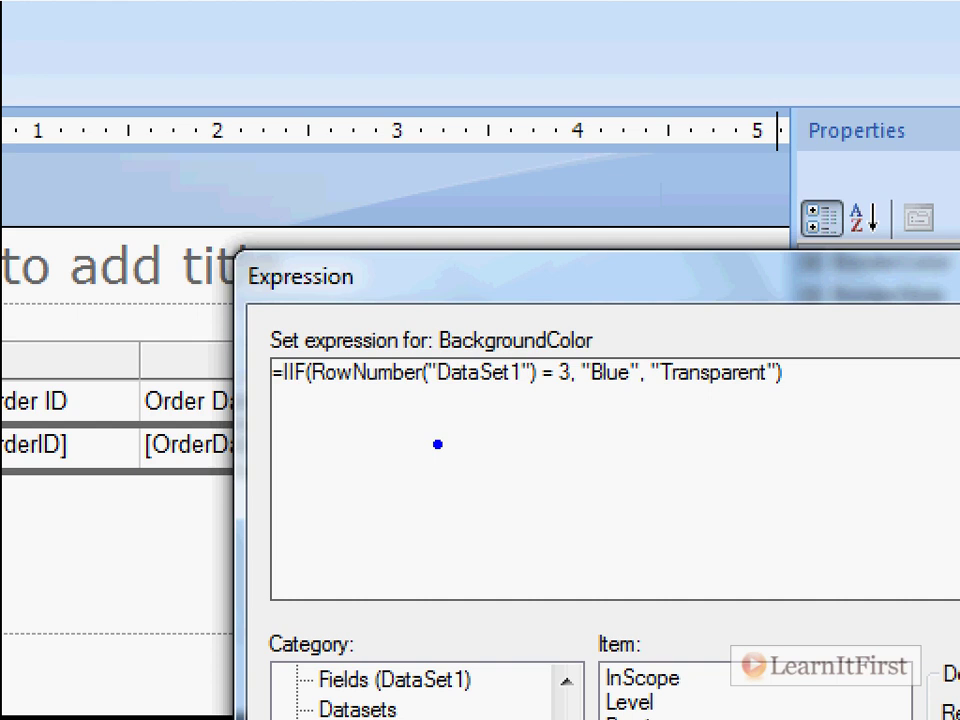
{"action": "left_click_drag", "start_coordinate": [592, 396], "coordinate": [781, 393]}
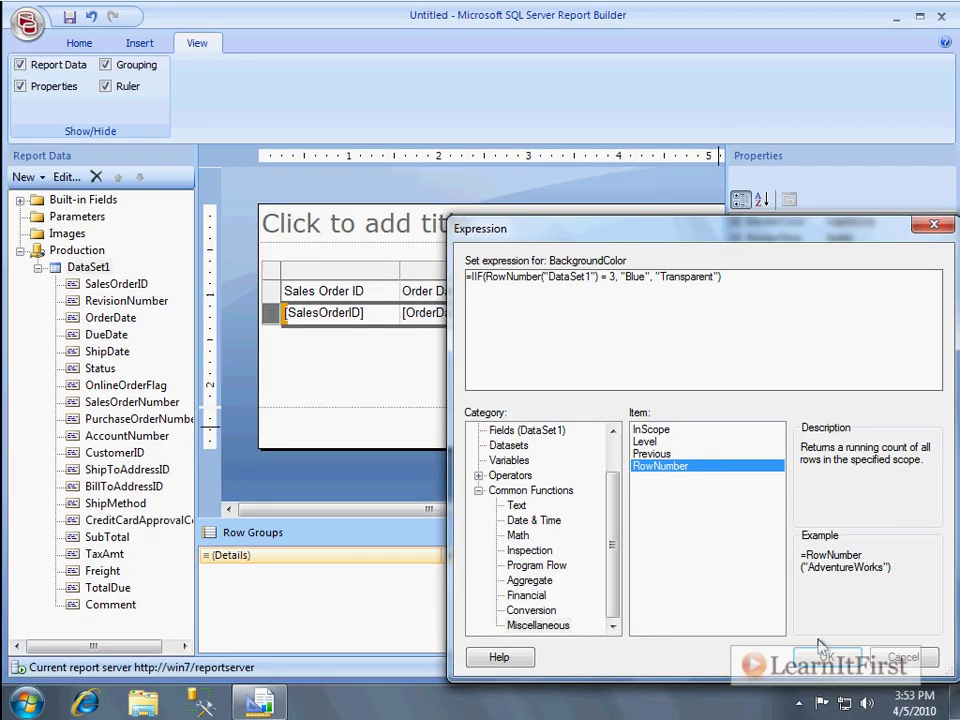
{"action": "left_click", "coordinate": [827, 660]}
- Preview the report to see row 3 in blue, then go back to design and select the detail row
{"action": "key", "text": "F5"}
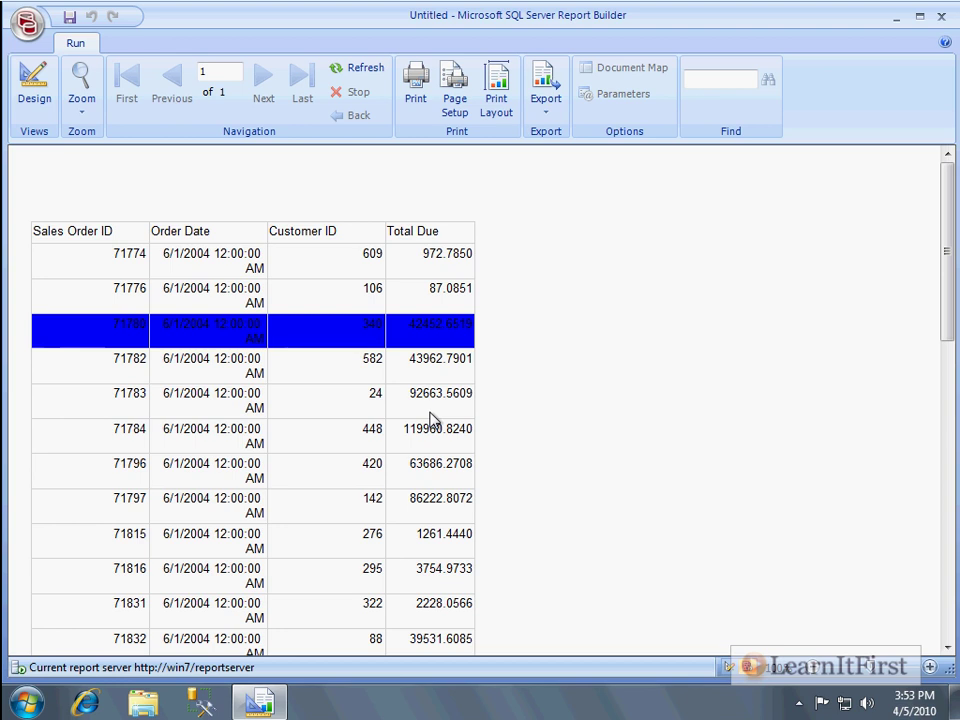
{"action": "left_click", "coordinate": [34, 88]}
{"action": "left_click", "coordinate": [443, 313]}
{"action": "left_click", "coordinate": [293, 328]}
{"action": "left_click", "coordinate": [280, 313]}
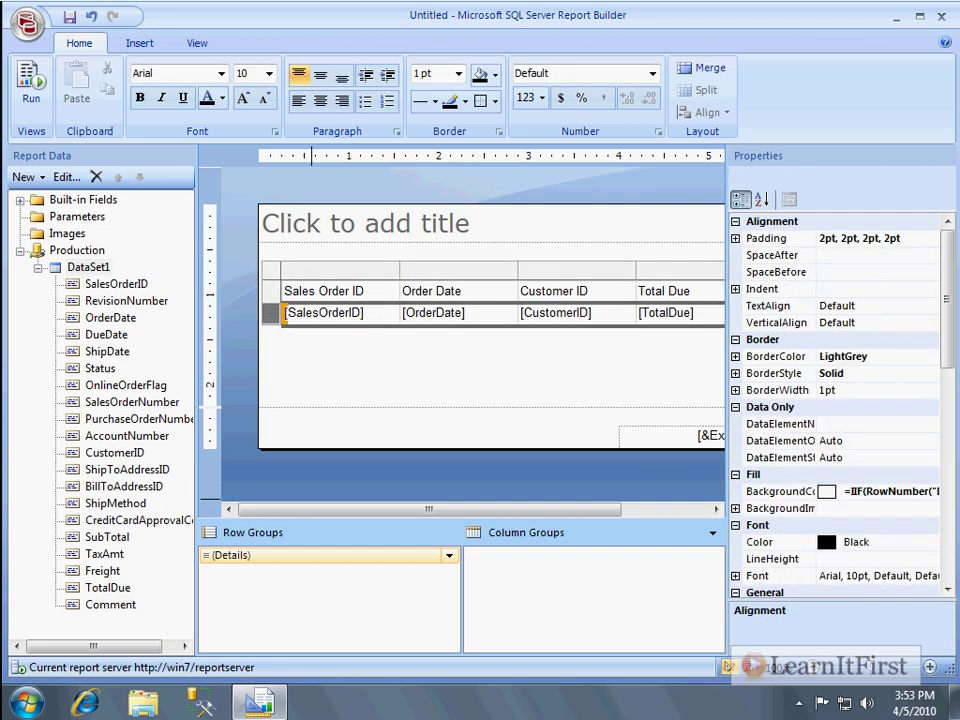
- Connect to the server in Management Studio and run SELECT 2 % 2, which returns 0
{"action": "left_click", "coordinate": [208, 704]}
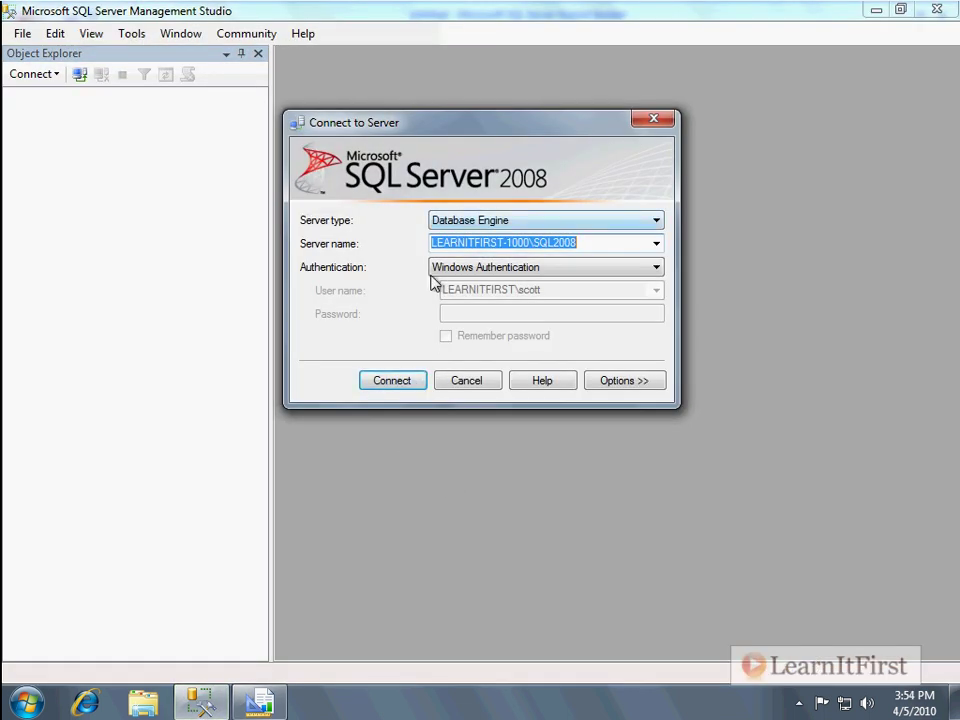
{"action": "left_click", "coordinate": [390, 385]}
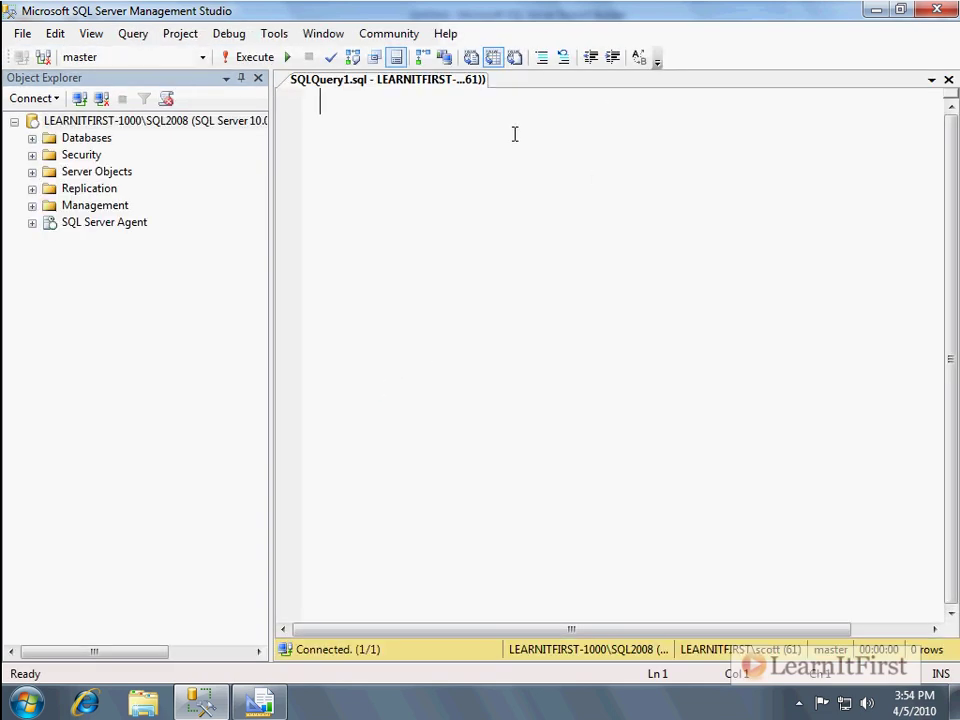
{"action": "type", "text": "SELECT "}
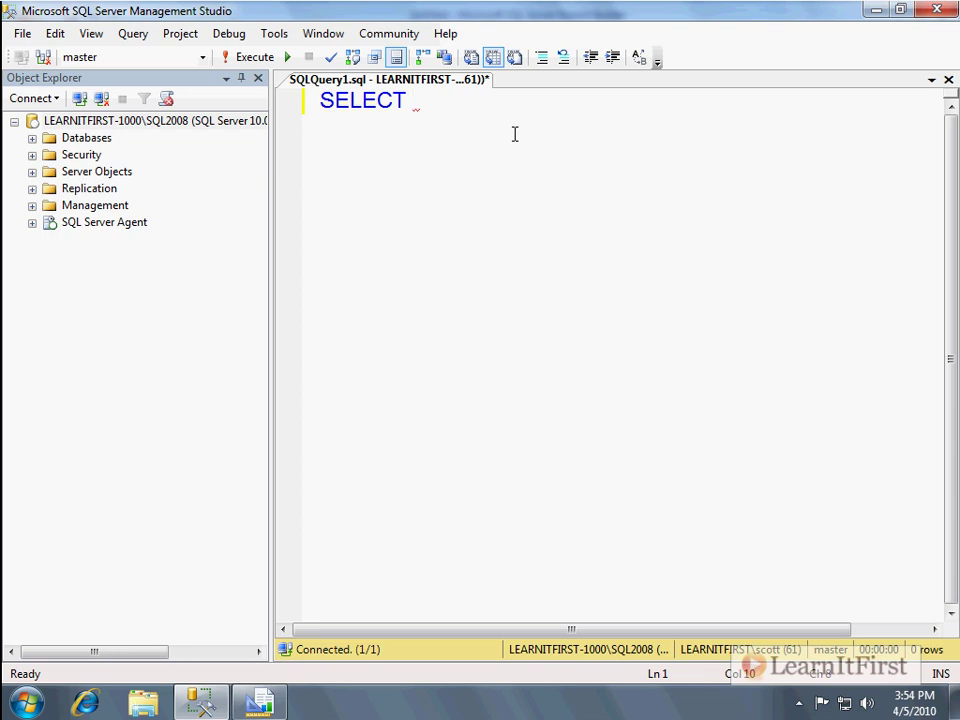
{"action": "type", "text": "2 % 2"}
{"action": "key", "text": "F5"}
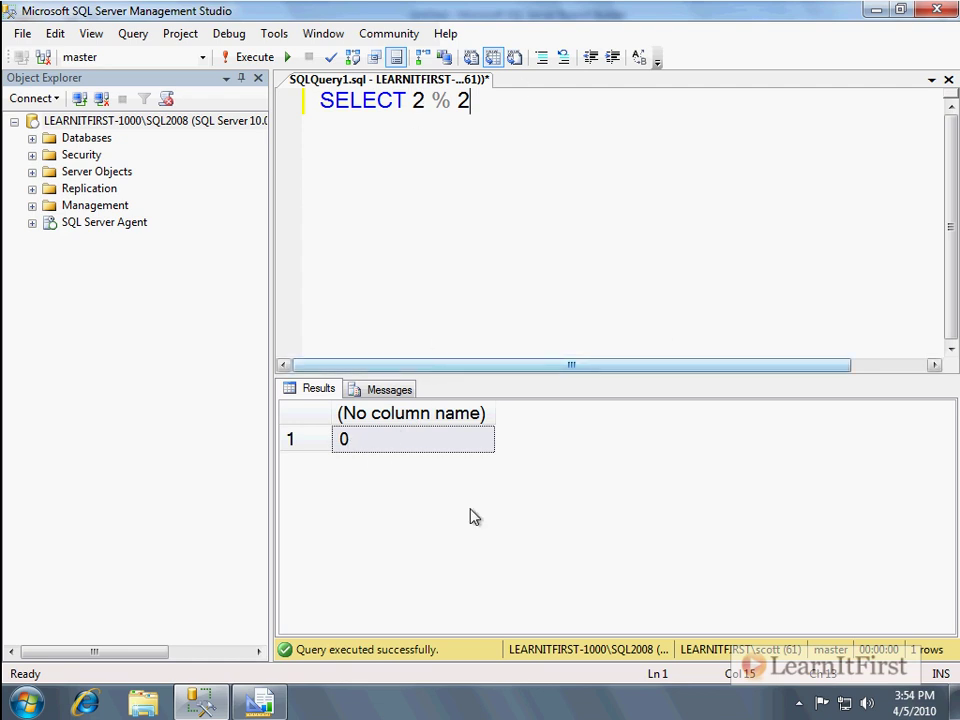
{"action": "left_click", "coordinate": [362, 453]}
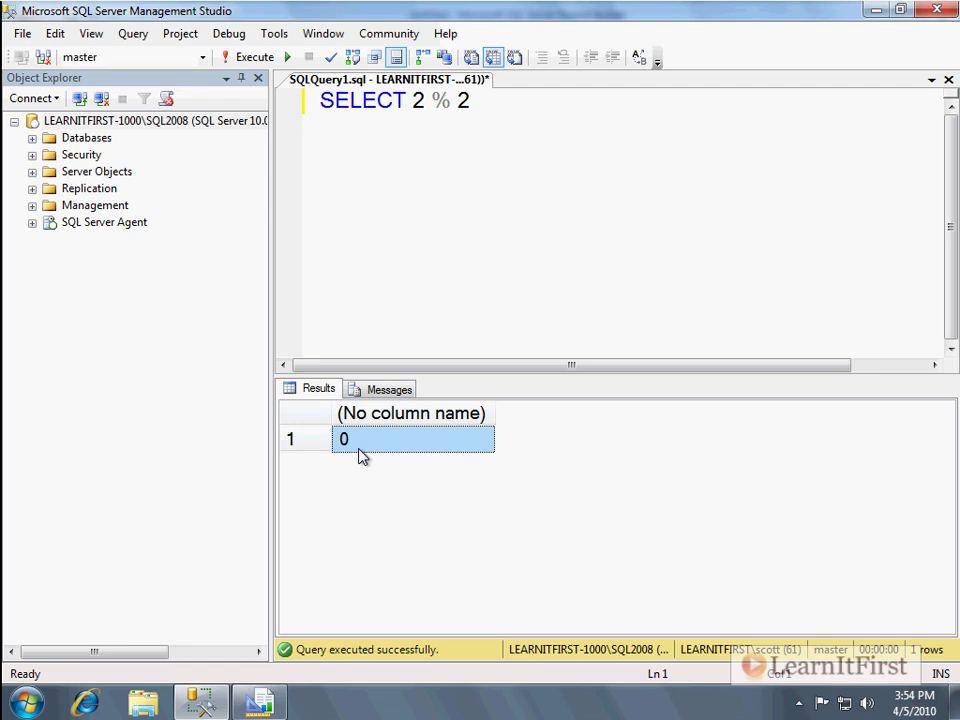
- Change the query to SELECT 2 % 3 and rerun it, which returns 2
{"action": "left_click_drag", "start_coordinate": [457, 100], "coordinate": [504, 100]}
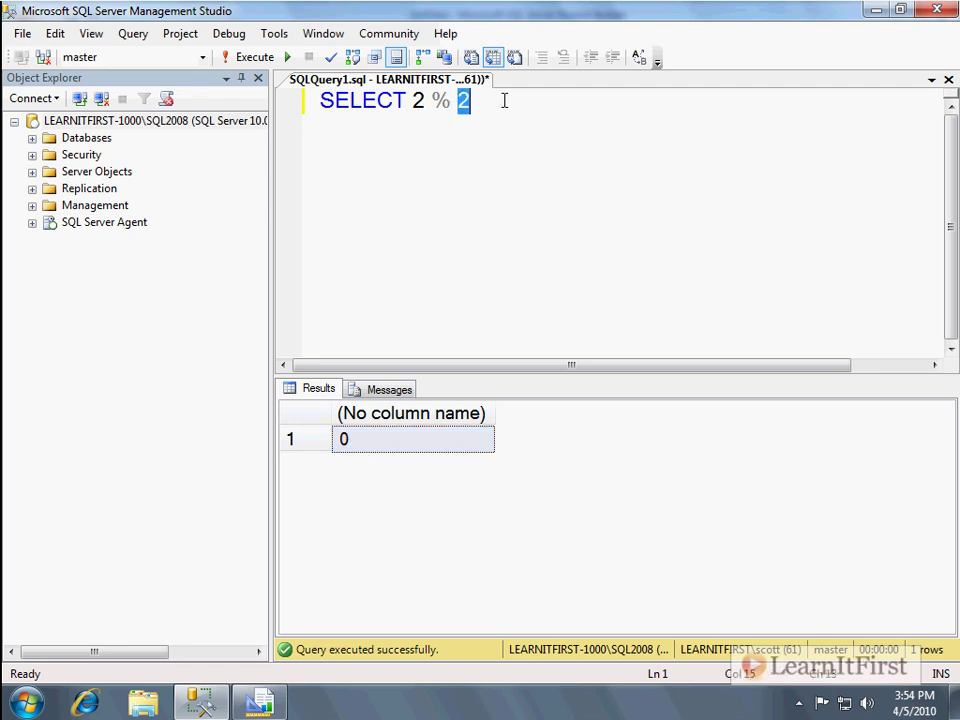
{"action": "type", "text": "3"}
{"action": "key", "text": "F5"}
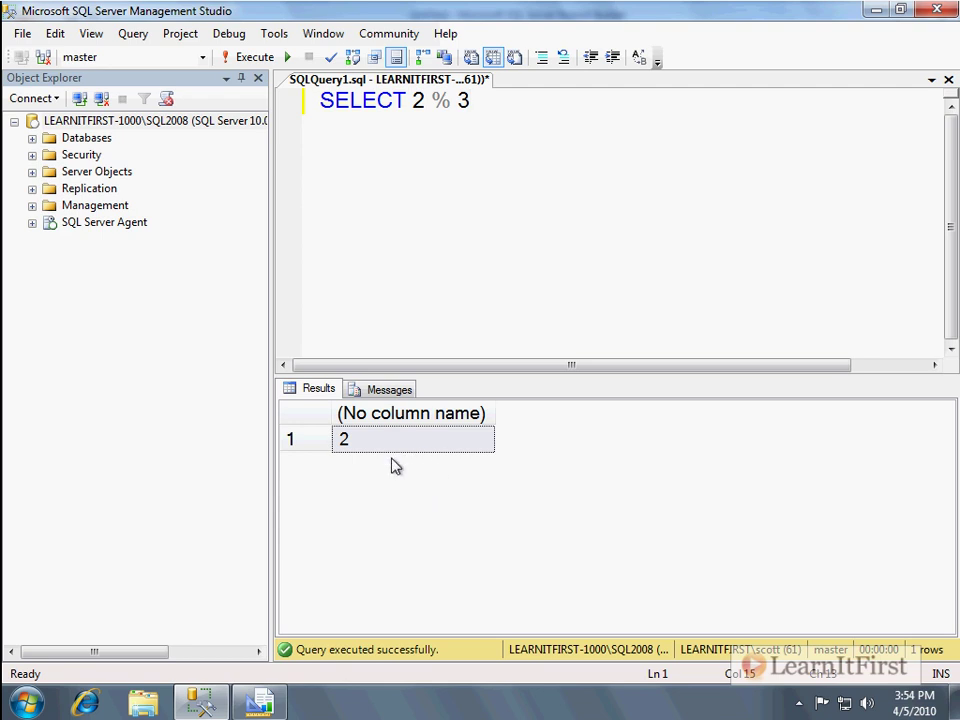
{"action": "left_click", "coordinate": [392, 455]}
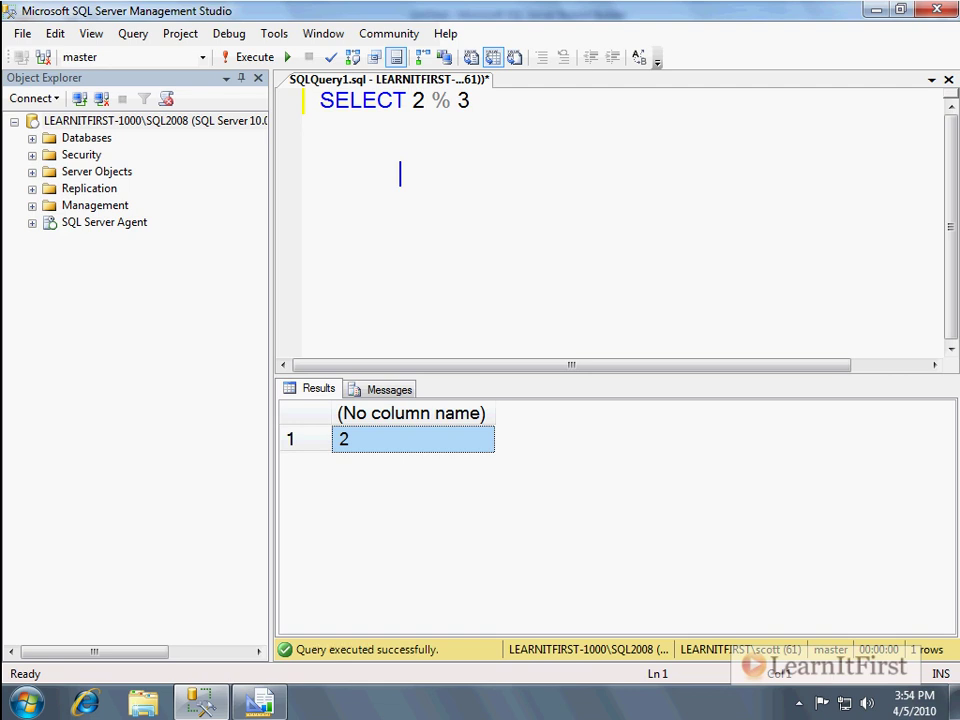
- Type the note 'If modulo is 0 then there is no remainder left over', then dismiss it
{"action": "left_click", "coordinate": [400, 173]}
{"action": "type", "text": "If remained"}
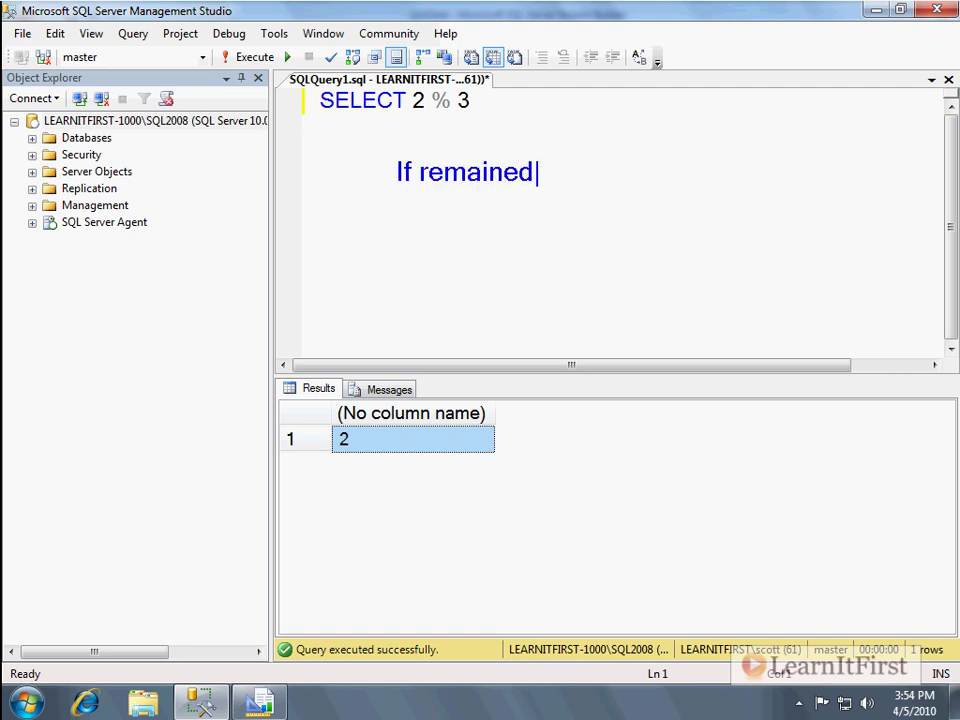
{"action": "key", "text": "BackSpace"}
{"action": "key", "text": "BackSpace"}
{"action": "key", "text": "BackSpace"}
{"action": "key", "text": "BackSpace"}
{"action": "key", "text": "BackSpace"}
{"action": "key", "text": "BackSpace"}
{"action": "key", "text": "BackSpace"}
{"action": "key", "text": "BackSpace"}
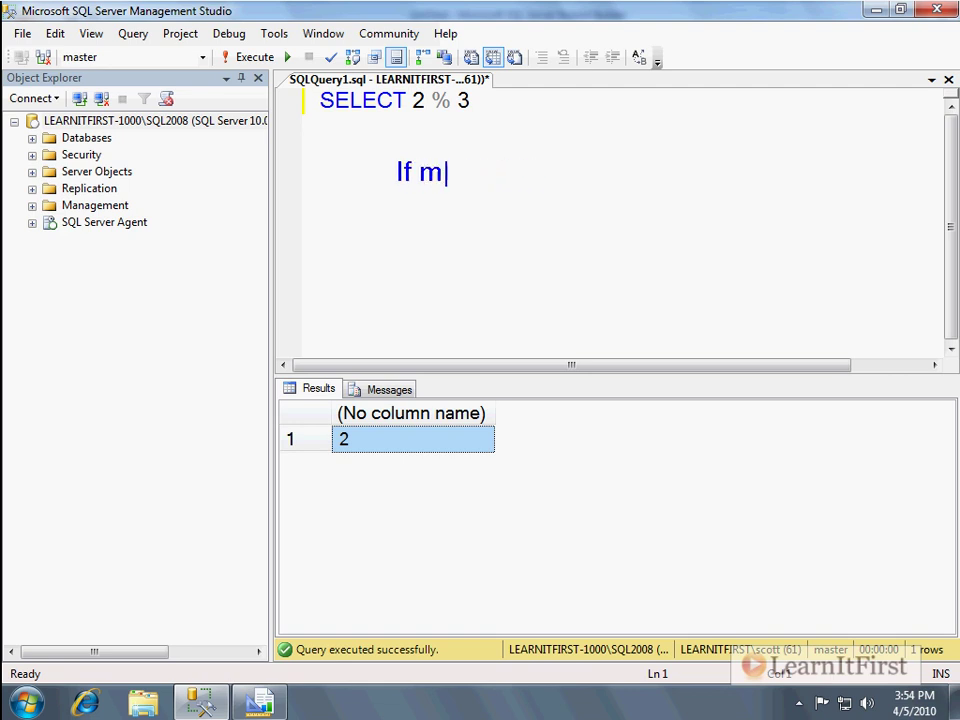
{"action": "type", "text": "dulio"}
{"action": "key", "text": "BackSpace"}
{"action": "key", "text": "BackSpace"}
{"action": "type", "text": "o is 0 then "}
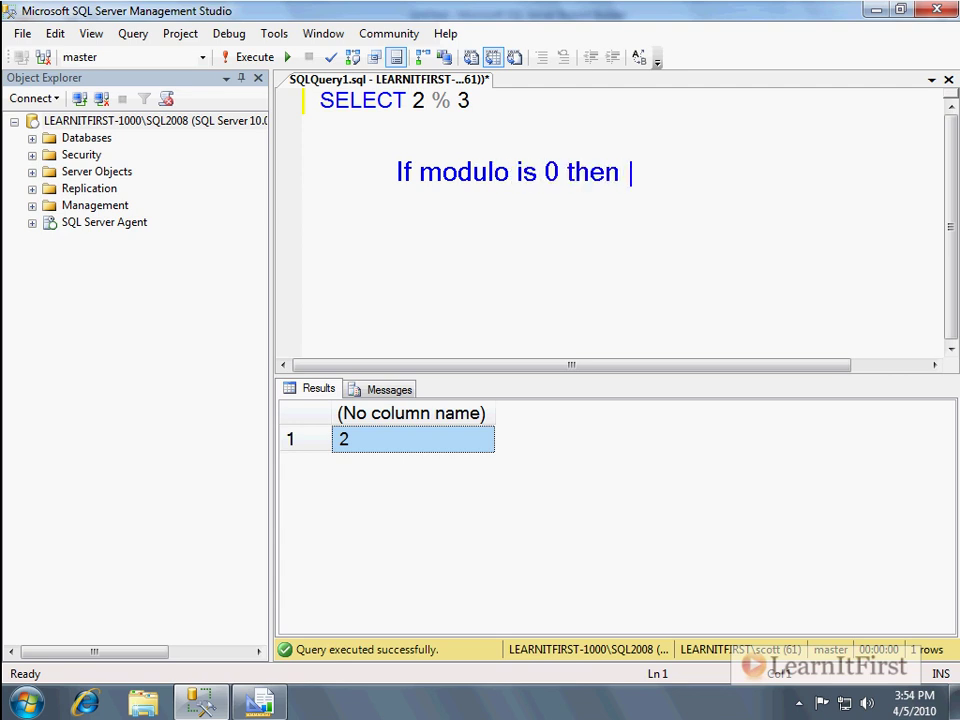
{"action": "type", "text": "there is no remaine"}
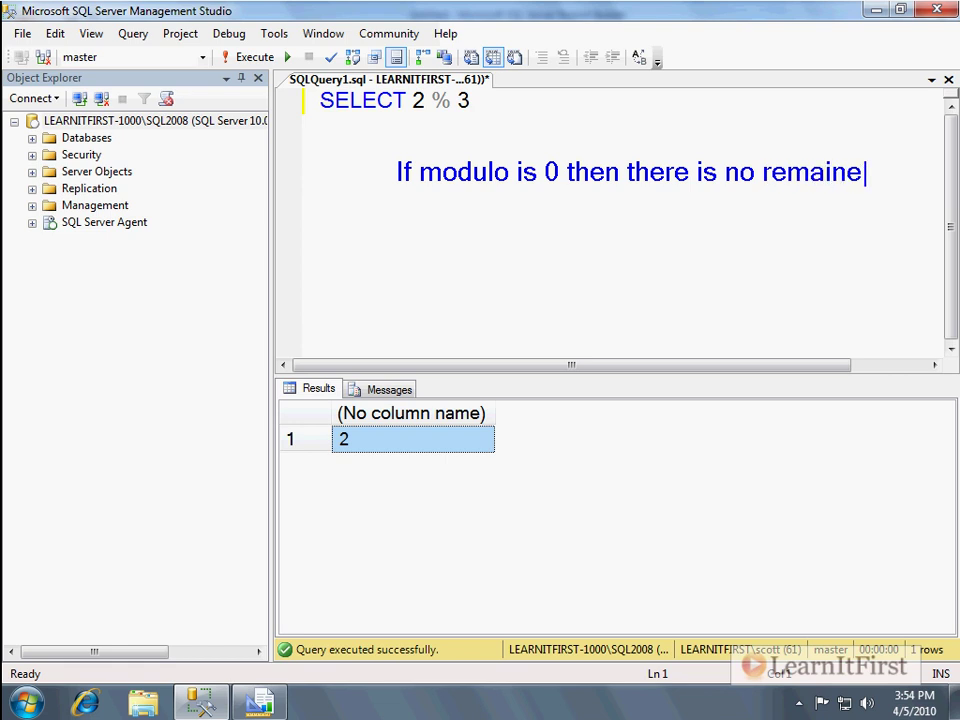
{"action": "key", "text": "BackSpace"}
{"action": "type", "text": "der"}
{"action": "key", "text": "Return"}
{"action": "type", "text": "left over"}
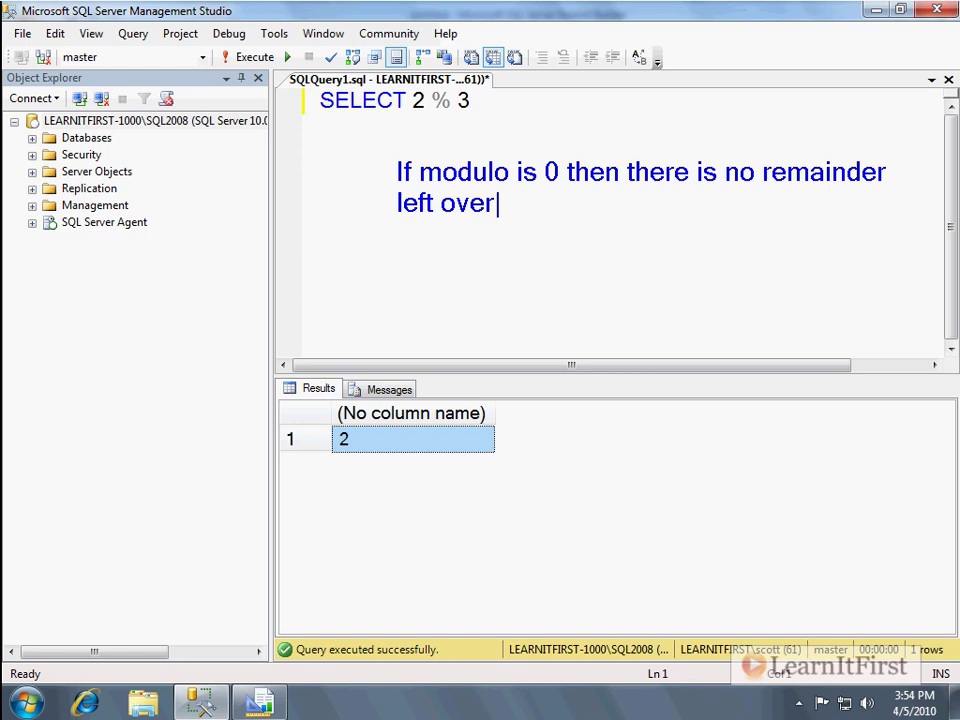
{"action": "key", "text": "Escape"}
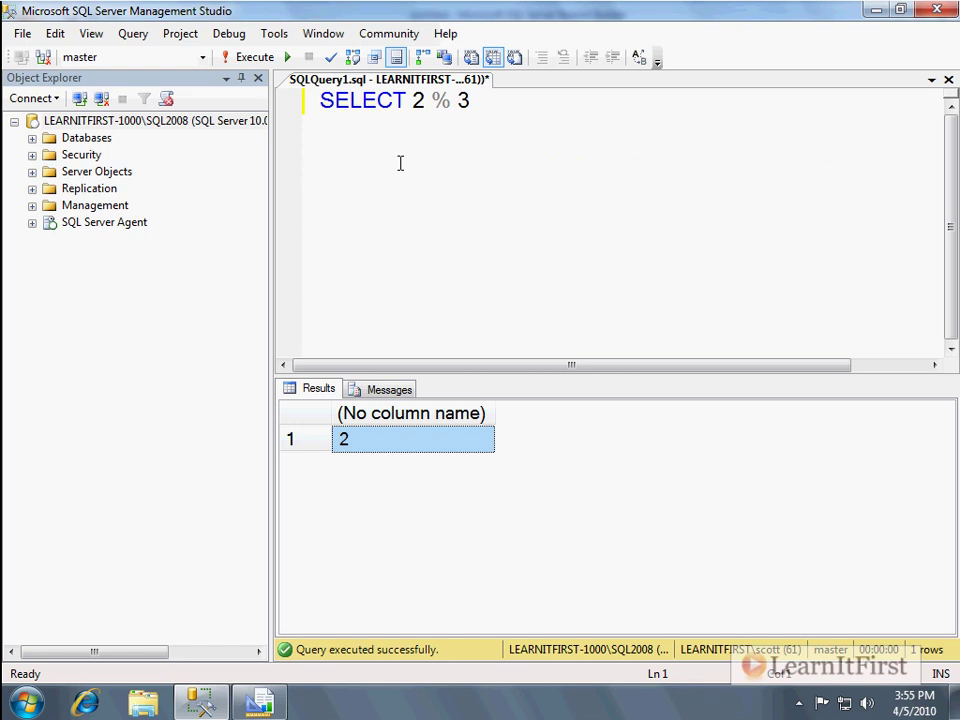
- Change the first query to SELECT 1 % 2 and run it
{"action": "double_click", "coordinate": [417, 101]}
{"action": "type", "text": "1"}
{"action": "double_click", "coordinate": [462, 100]}
{"action": "type", "text": "2"}
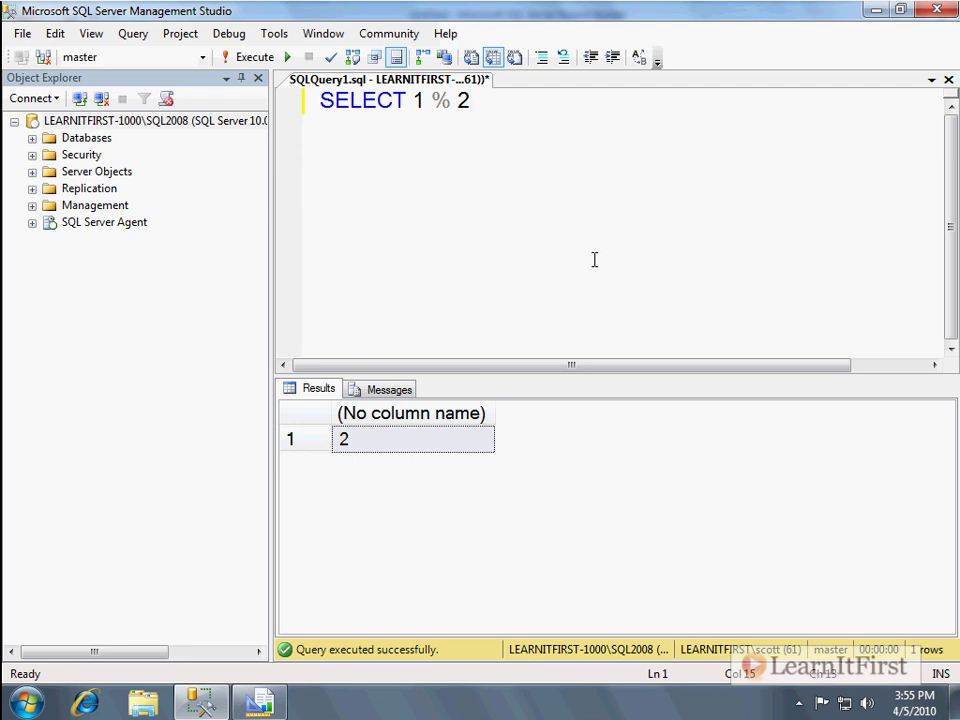
{"action": "key", "text": "F5"}
- Add SELECT 2 % 2 on a second line and run both queries
{"action": "key", "text": "Return"}
{"action": "type", "text": "SXELECT"}
{"action": "key", "text": "BackSpace"}
{"action": "key", "text": "BackSpace"}
{"action": "key", "text": "BackSpace"}
{"action": "key", "text": "BackSpace"}
{"action": "key", "text": "BackSpace"}
{"action": "key", "text": "BackSpace"}
{"action": "key", "text": "BackSpace"}
{"action": "key", "text": "BackSpace"}
{"action": "type", "text": "SELECT 2 &"}
{"action": "key", "text": "BackSpace"}
{"action": "key", "text": "BackSpace"}
{"action": "type", "text": "% 2"}
{"action": "key", "text": "F5"}
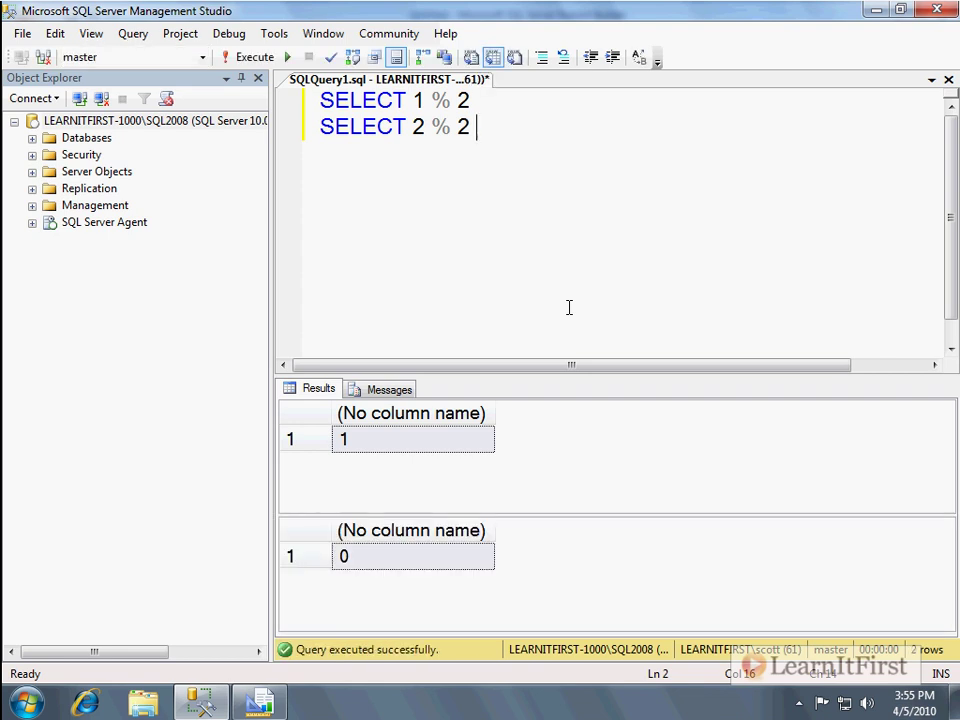
{"action": "key", "text": "ctrl+2"}
{"action": "left_click_drag", "start_coordinate": [357, 565], "coordinate": [566, 489]}
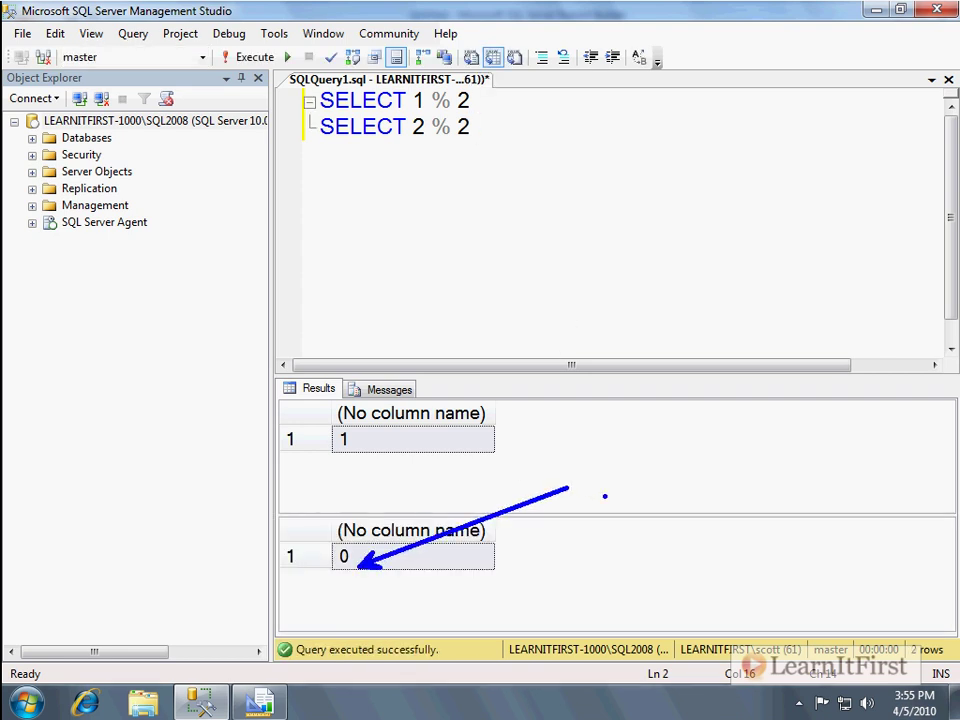
{"action": "key", "text": "Escape"}
- Add SELECT 3 % 2 on a new line and run it on its own
{"action": "key", "text": "Return"}
{"action": "type", "text": "SELE"}
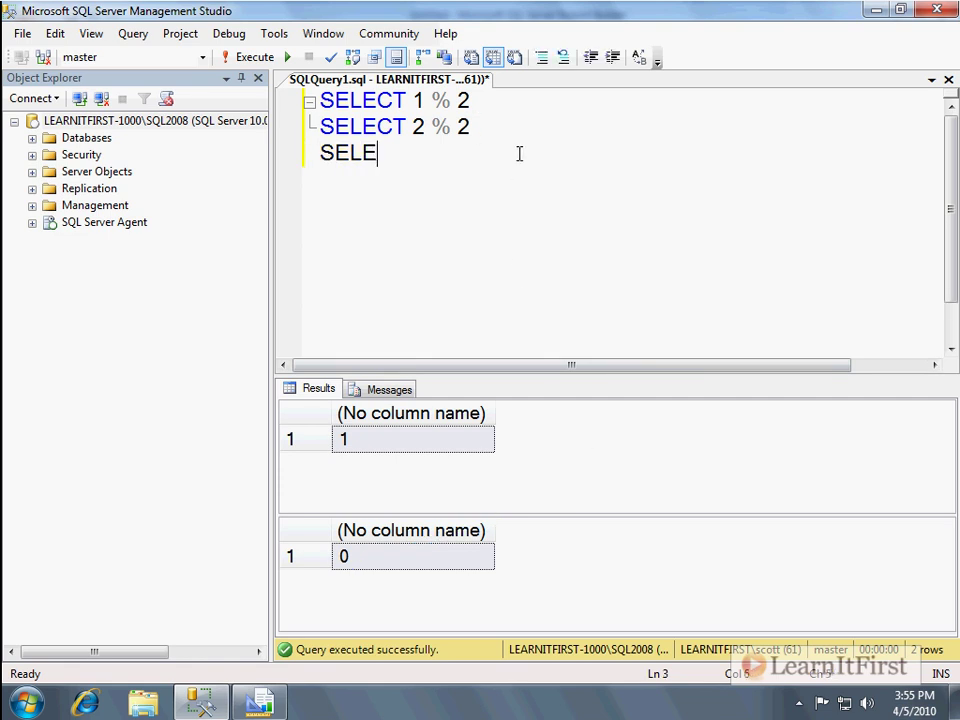
{"action": "type", "text": "CT #"}
{"action": "key", "text": "BackSpace"}
{"action": "type", "text": "3 "}
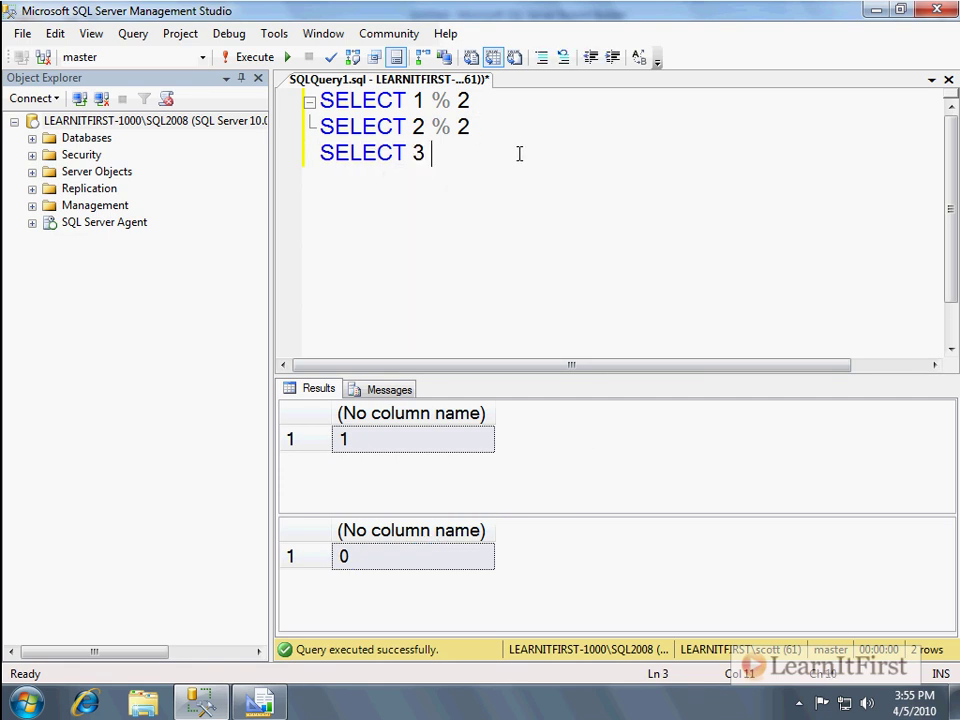
{"action": "type", "text": "% 2"}
{"action": "key", "text": "shift+Home"}
{"action": "key", "text": "F5"}
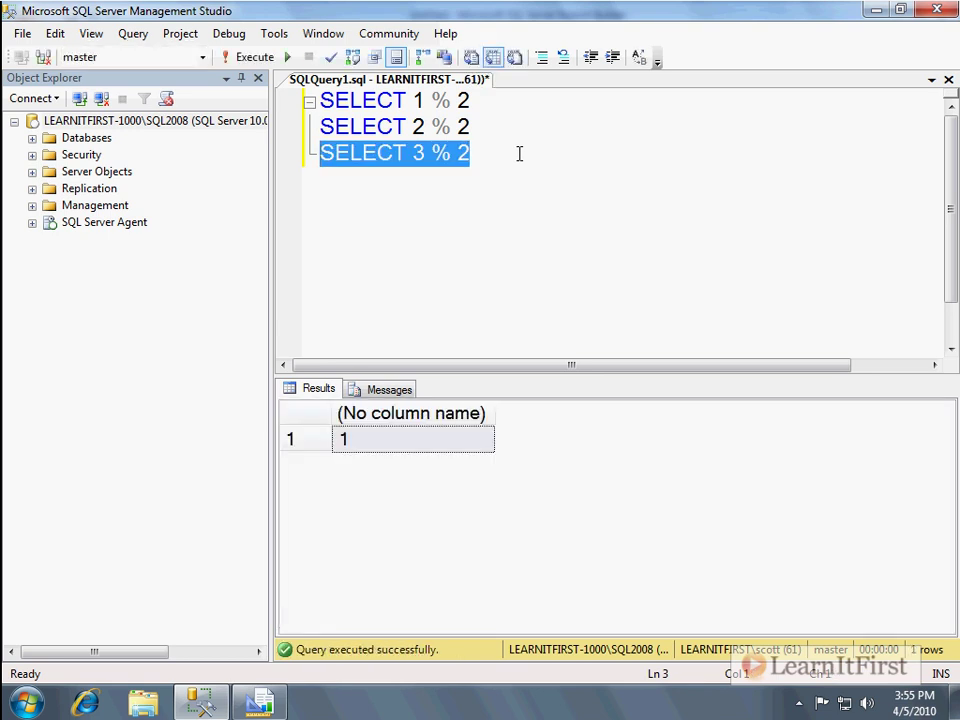
{"action": "key", "text": "End"}
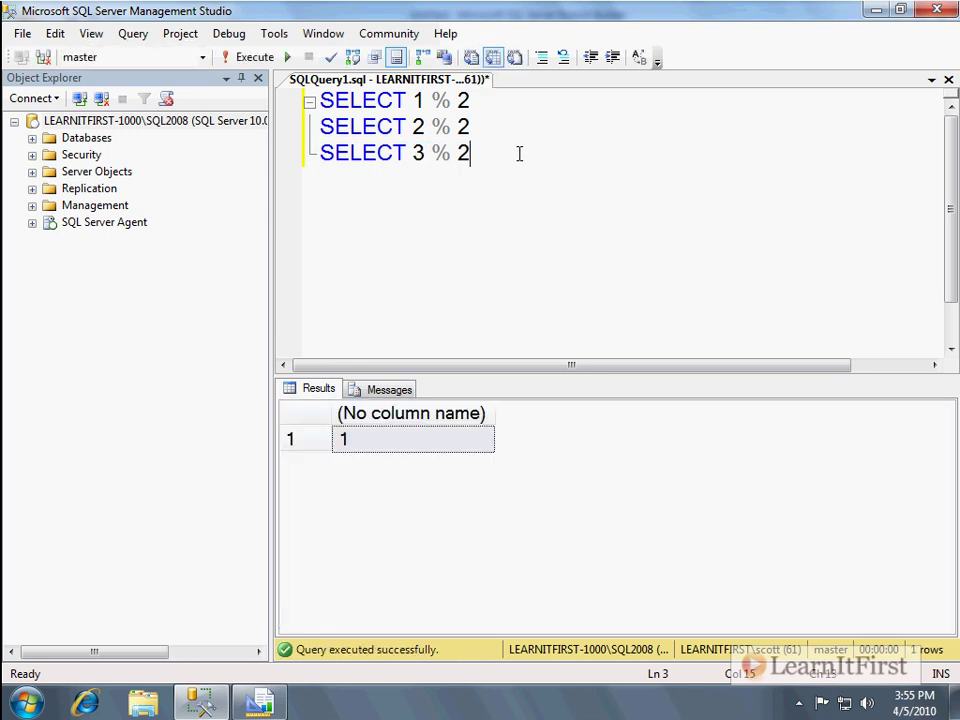
- Add SELECT 4 % 2 on a new line and run it on its own
{"action": "key", "text": "Return"}
{"action": "type", "text": "SELECT 4 $"}
{"action": "key", "text": "BackSpace"}
{"action": "type", "text": "% 2"}
{"action": "key", "text": "shift+Home"}
{"action": "key", "text": "F5"}
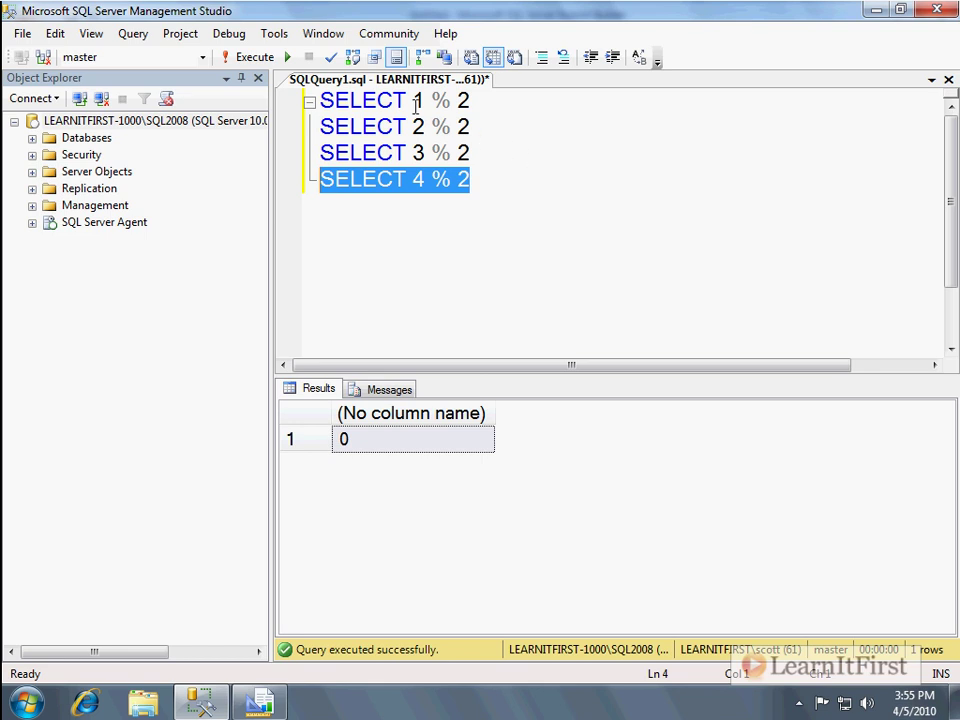
- Highlight the 1 % 2 and 2 % 2 expressions on the first two lines
{"action": "left_click_drag", "start_coordinate": [412, 101], "coordinate": [480, 94]}
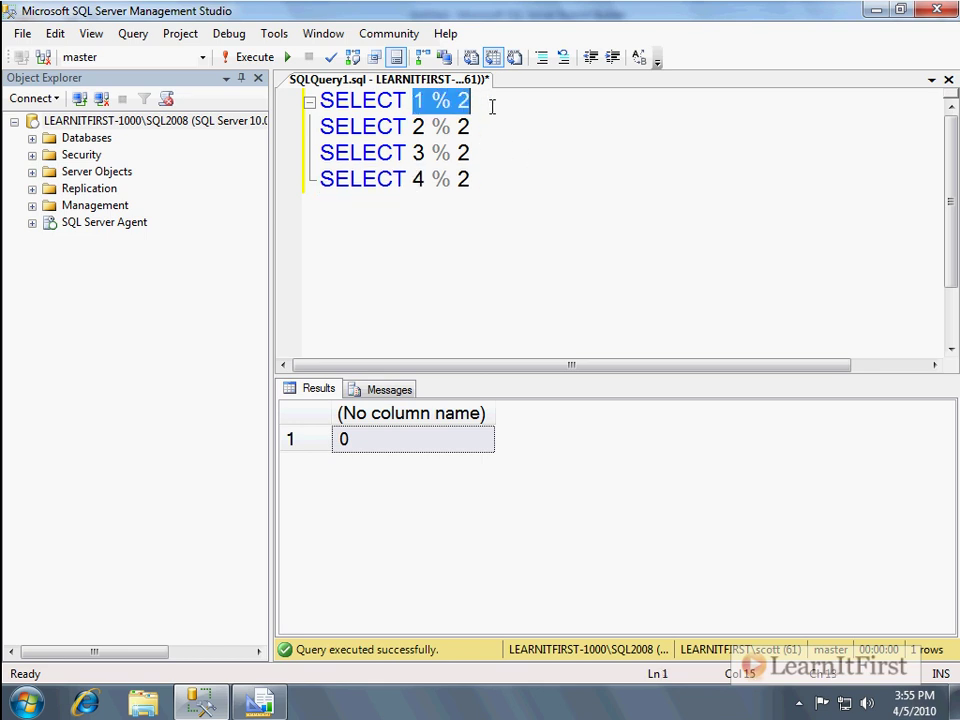
{"action": "left_click_drag", "start_coordinate": [407, 101], "coordinate": [515, 105]}
{"action": "left_click_drag", "start_coordinate": [407, 127], "coordinate": [520, 128]}
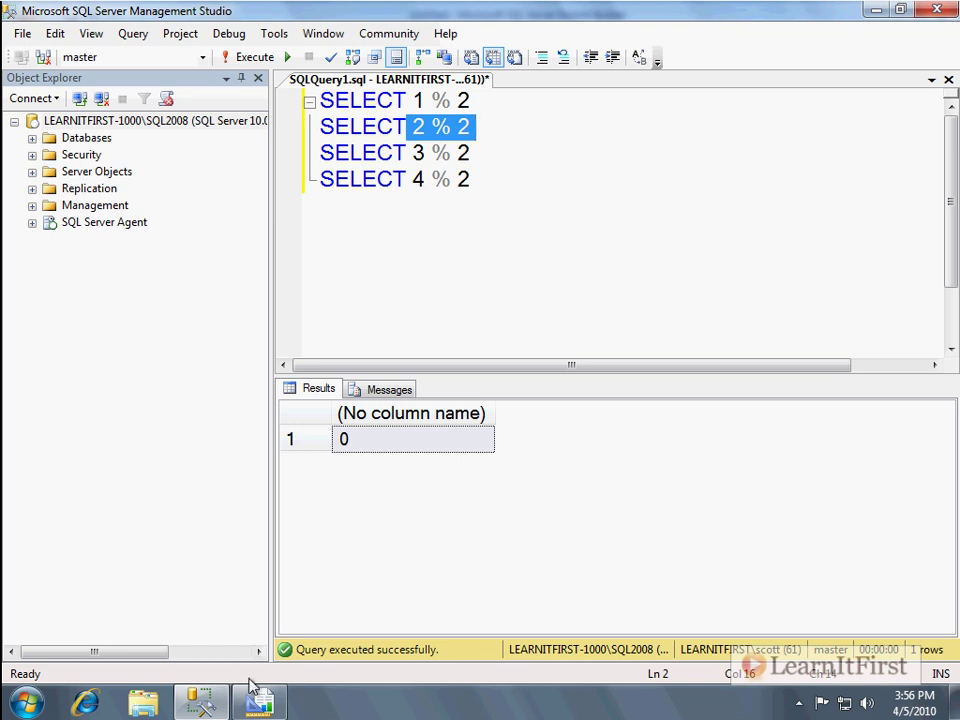
- Insert the Mod operator into the detail row's BackgroundColor expression
{"action": "key", "text": "alt+Tab"}
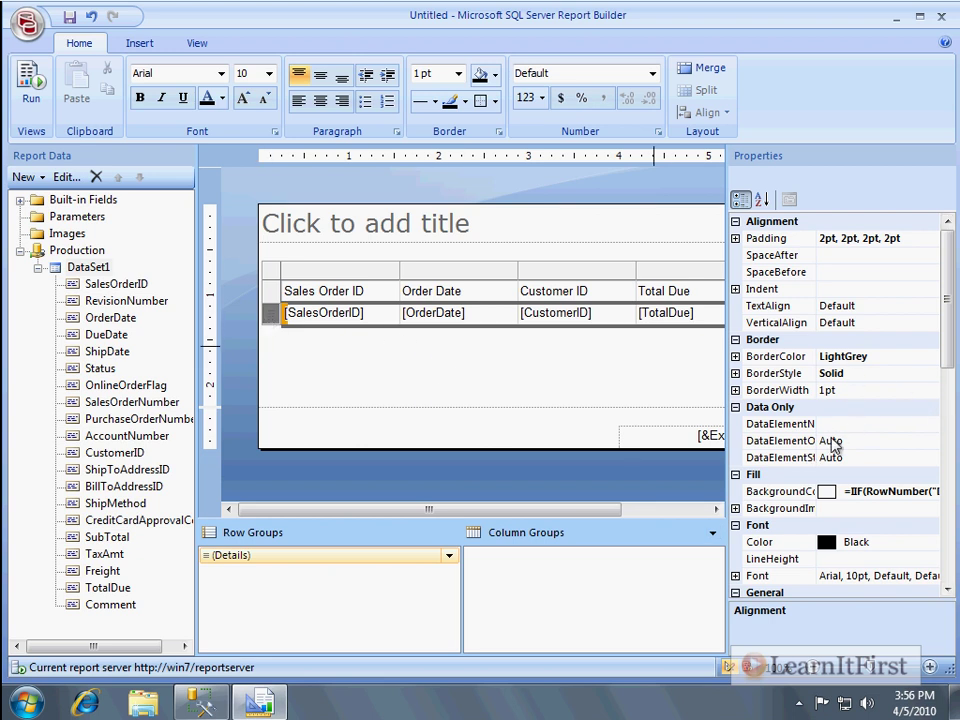
{"action": "left_click", "coordinate": [880, 493]}
{"action": "left_click", "coordinate": [930, 491]}
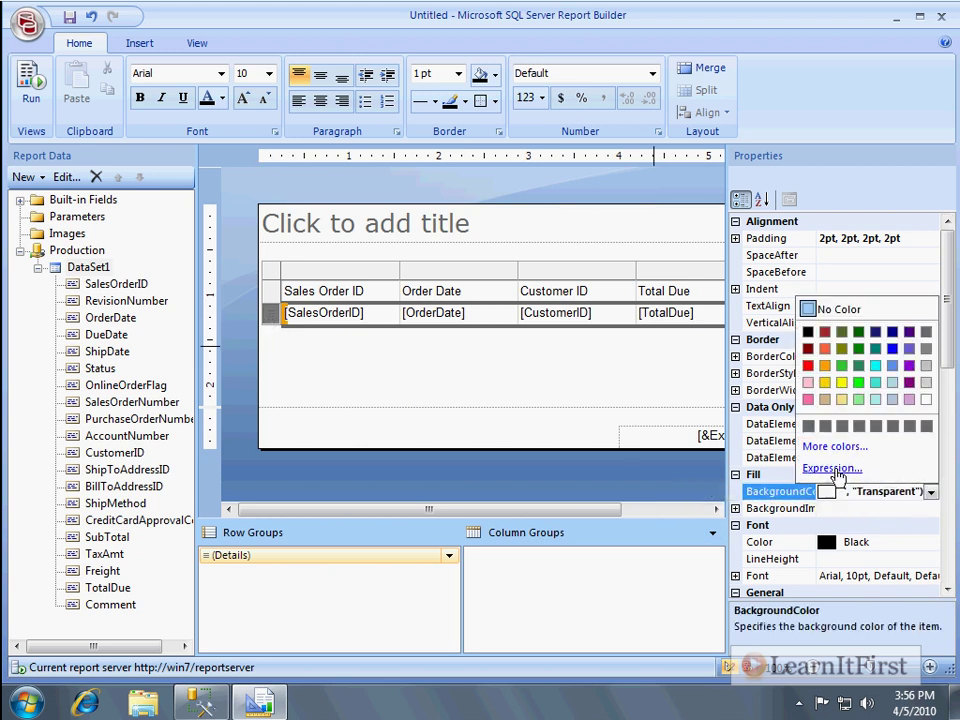
{"action": "left_click", "coordinate": [832, 469]}
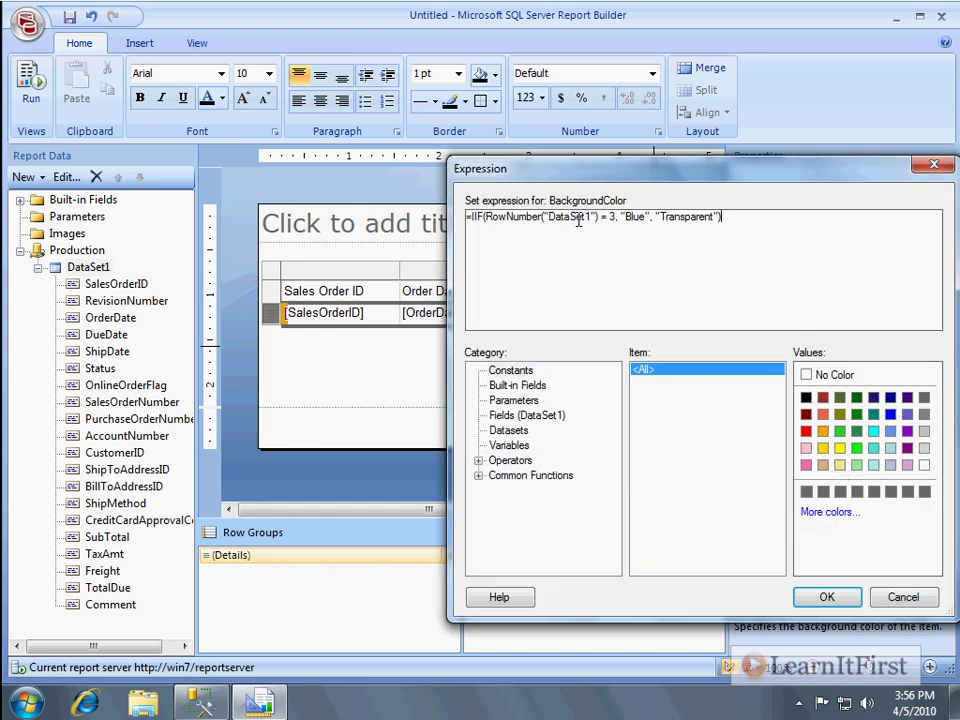
{"action": "left_click_drag", "start_coordinate": [601, 218], "coordinate": [615, 219]}
{"action": "left_click", "coordinate": [508, 460]}
{"action": "left_click", "coordinate": [479, 460]}
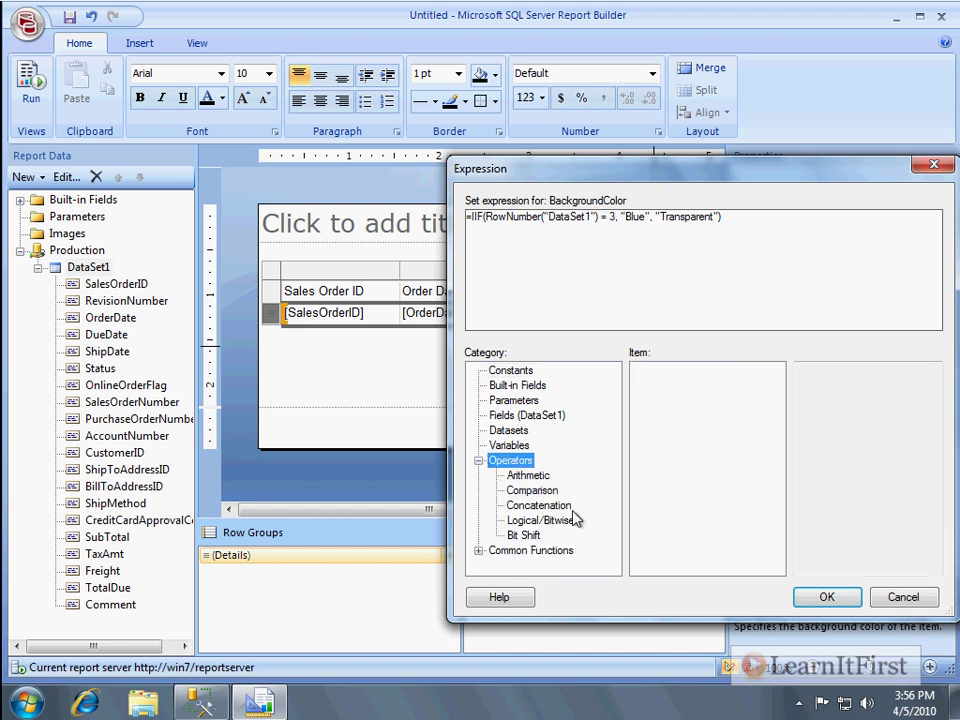
{"action": "left_click", "coordinate": [530, 476]}
{"action": "left_click", "coordinate": [650, 419]}
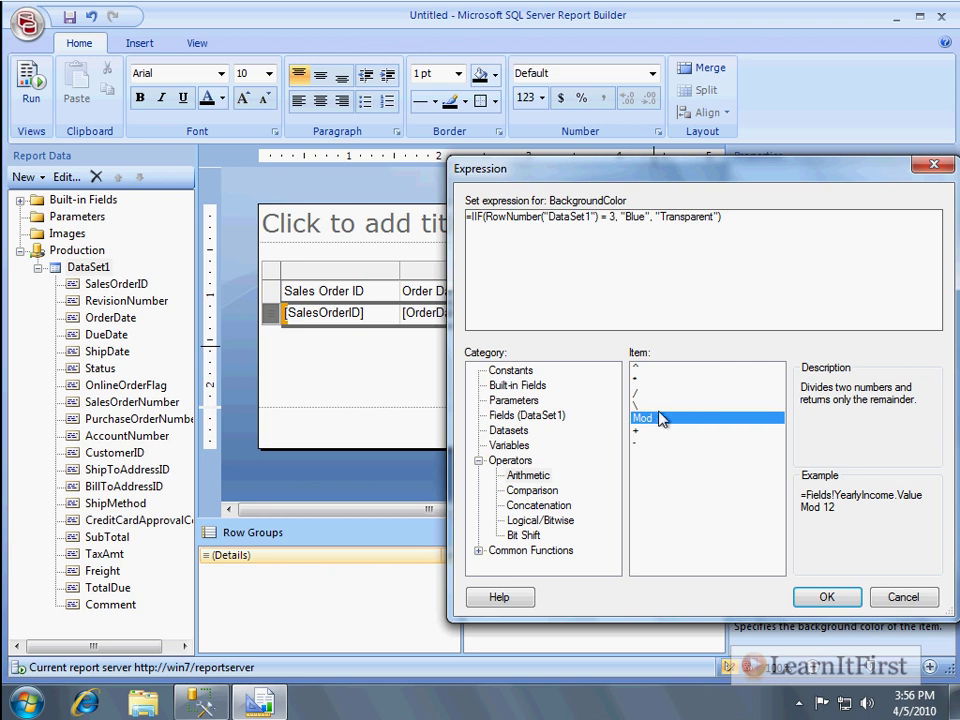
{"action": "double_click", "coordinate": [653, 420]}
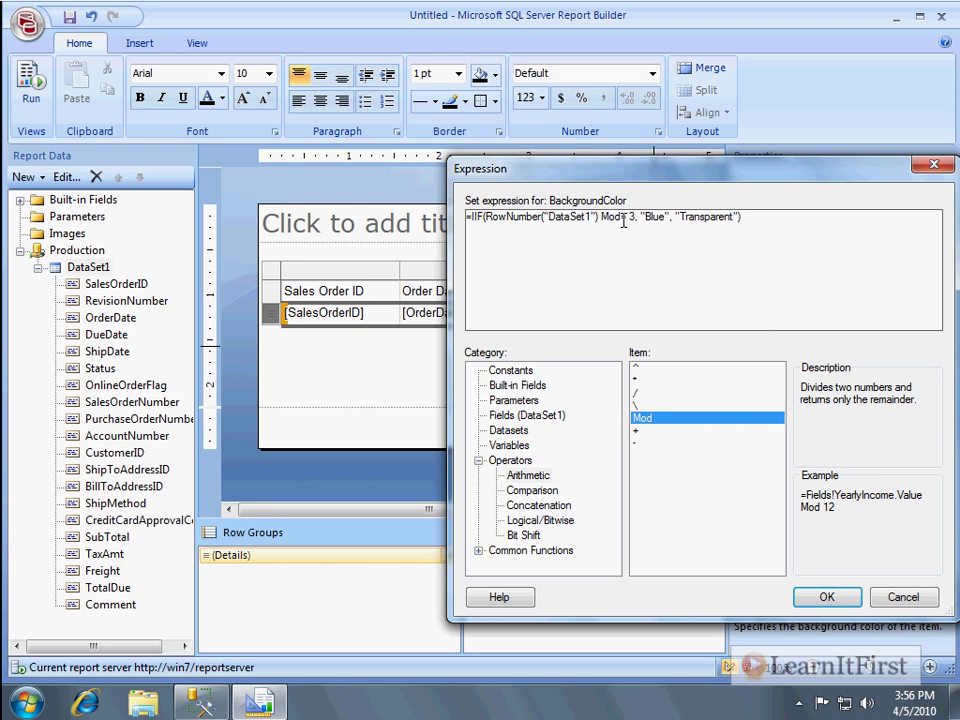
- Finish the expression as RowNumber("DataSet1") Mod 2 = 0 → "Blue", else "Transparent", and preview
{"action": "left_click_drag", "start_coordinate": [621, 221], "coordinate": [632, 220]}
{"action": "type", "text": "2 = 0"}
{"action": "key", "text": "Delete"}
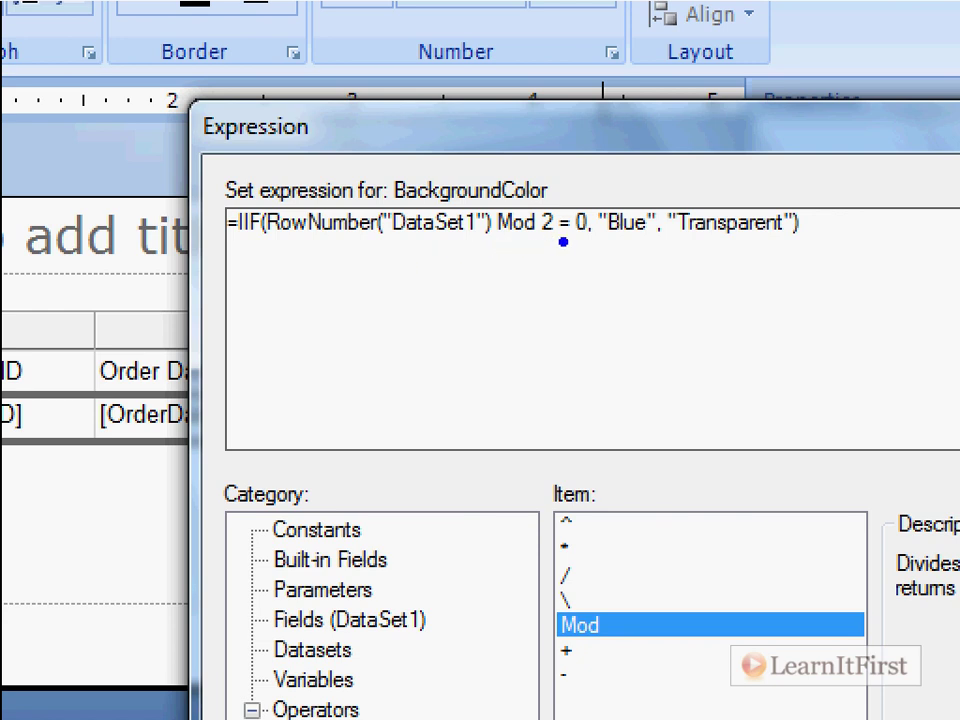
{"action": "left_click_drag", "start_coordinate": [619, 242], "coordinate": [641, 241]}
{"action": "left_click_drag", "start_coordinate": [686, 245], "coordinate": [786, 251]}
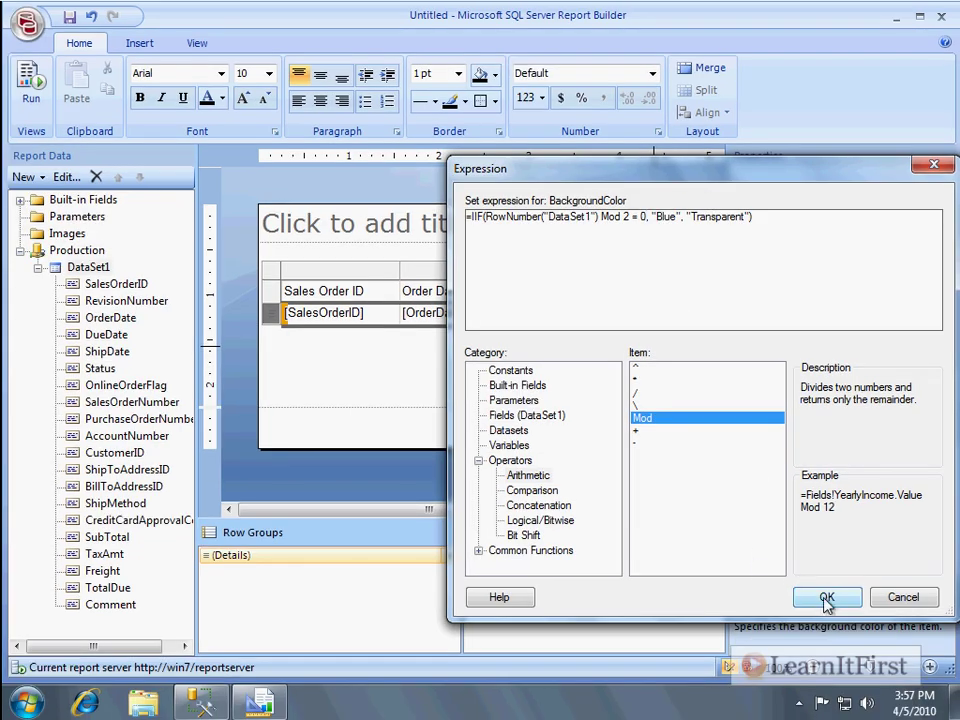
{"action": "left_click", "coordinate": [825, 597]}
{"action": "key", "text": "F5"}
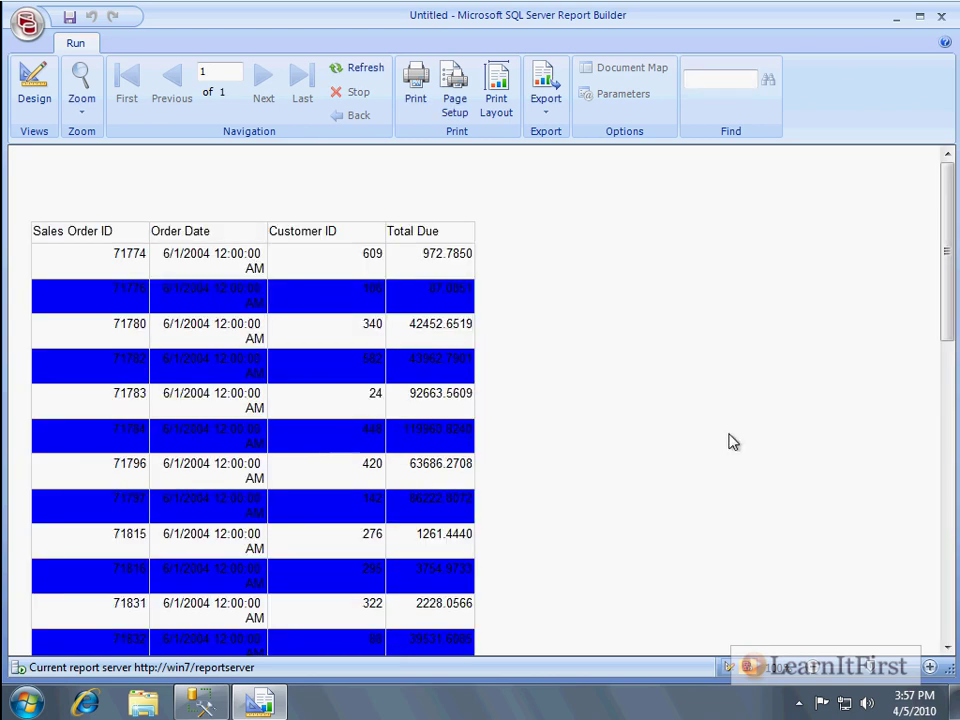
- Scroll the preview to check the blue banding, then return to design and select the detail row
{"action": "scroll", "coordinate": [714, 444], "scroll_direction": "down", "scroll_amount": 10}
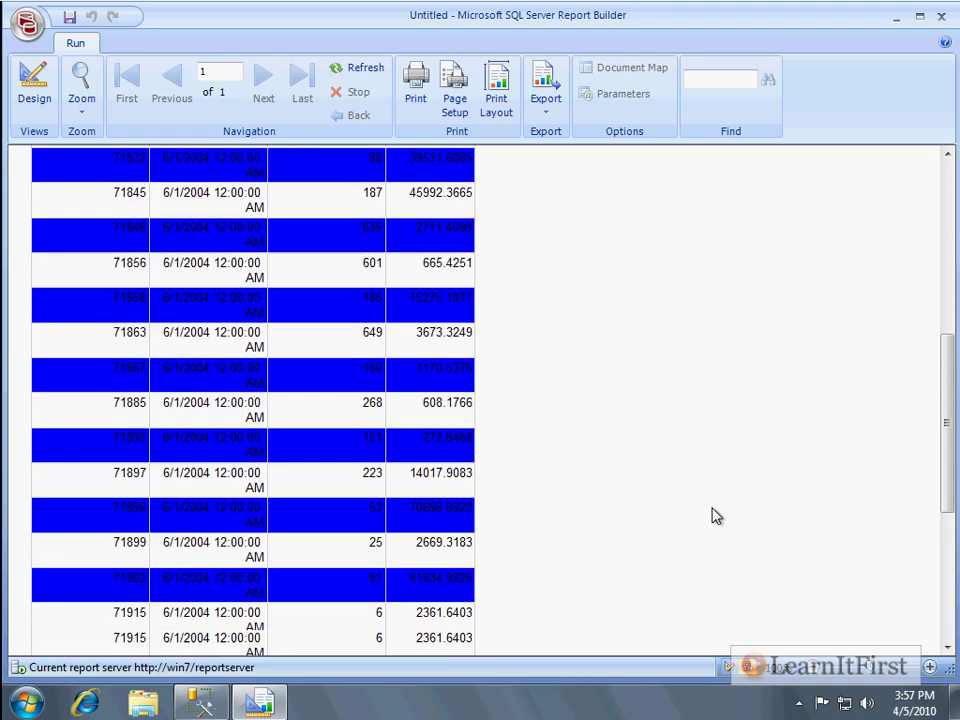
{"action": "scroll", "coordinate": [714, 515], "scroll_direction": "down", "scroll_amount": 10}
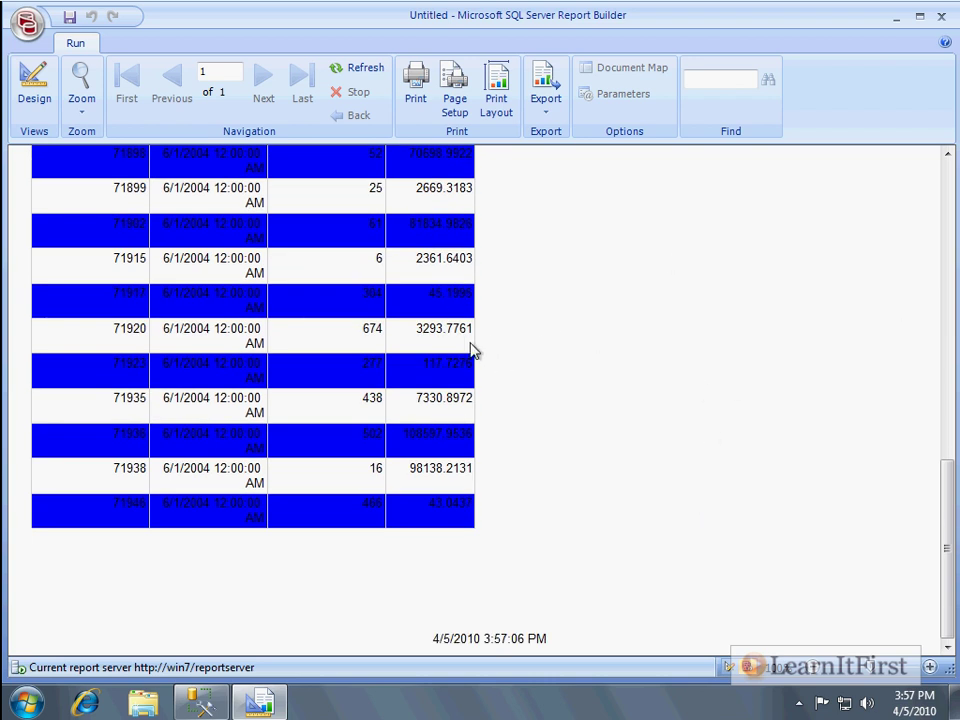
{"action": "scroll", "coordinate": [300, 300], "scroll_direction": "up", "scroll_amount": 20}
{"action": "left_click", "coordinate": [32, 100]}
{"action": "left_click", "coordinate": [279, 317]}
{"action": "left_click_drag", "start_coordinate": [279, 317], "coordinate": [280, 321]}
{"action": "left_click", "coordinate": [366, 404]}
- Try Black, DarkGray, LightGray, Cornsilk and PaleGoldenrod for the detail row background, then cancel
{"action": "double_click", "coordinate": [317, 313]}
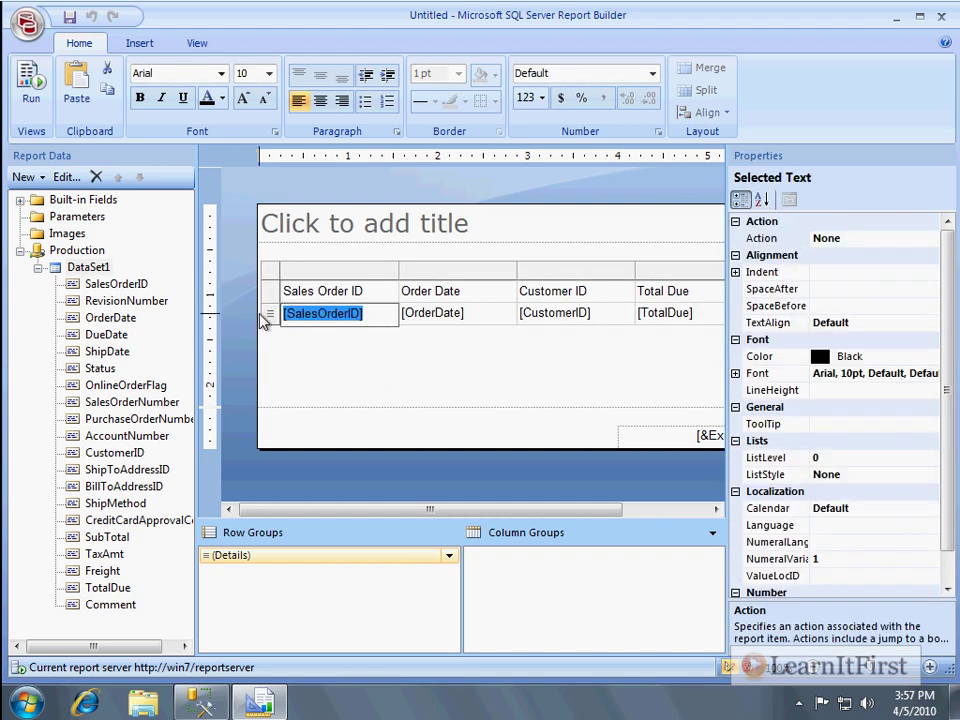
{"action": "left_click", "coordinate": [268, 314]}
{"action": "left_click", "coordinate": [929, 494]}
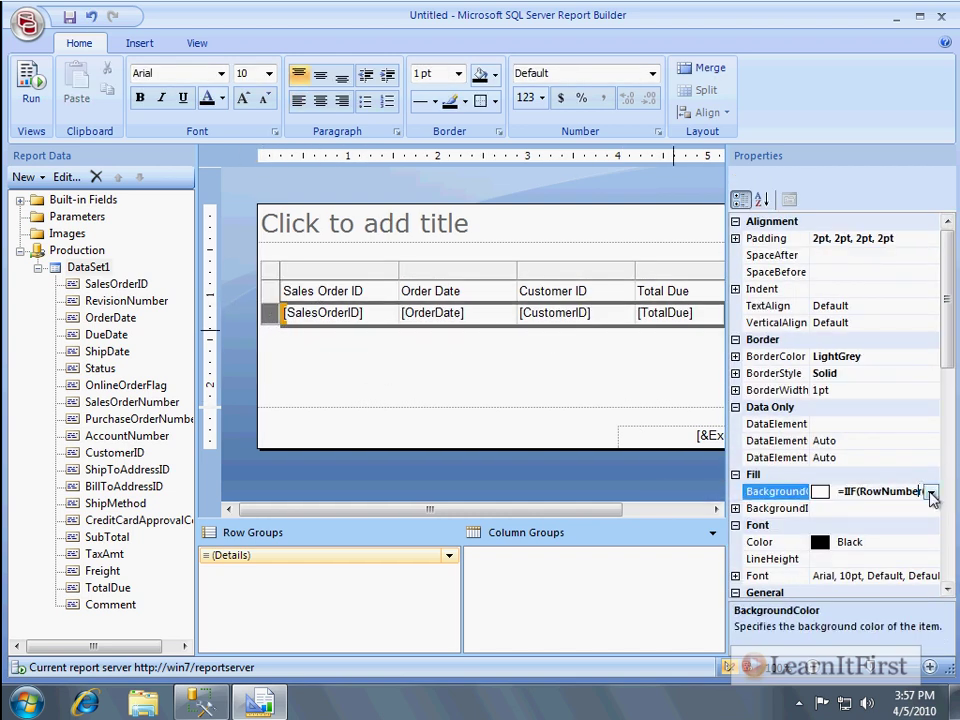
{"action": "left_click", "coordinate": [930, 494]}
{"action": "left_click", "coordinate": [840, 448]}
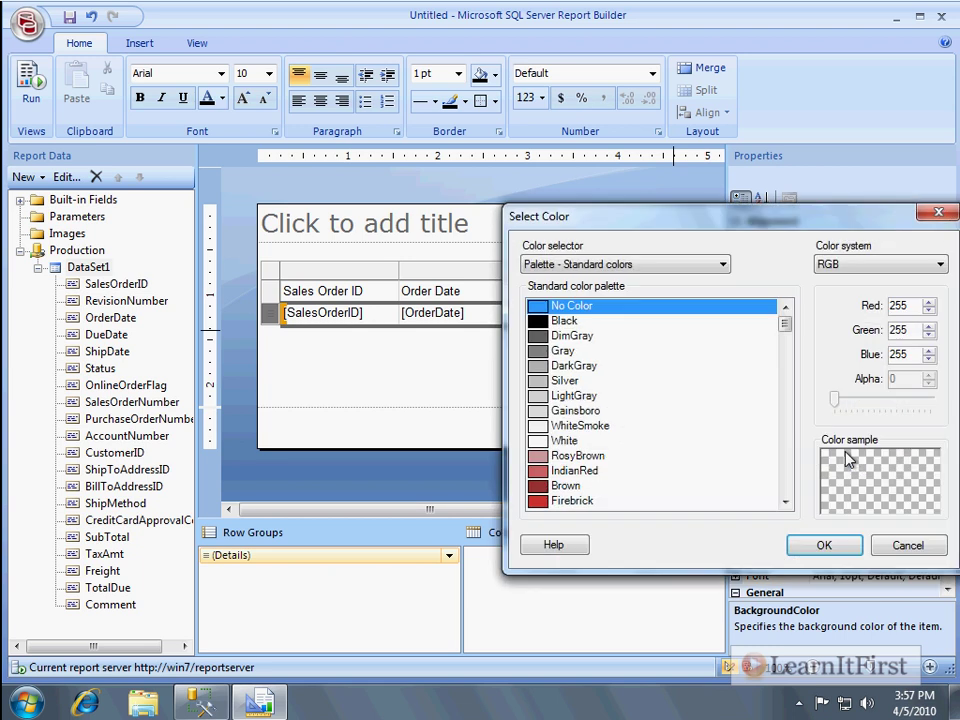
{"action": "left_click", "coordinate": [594, 321]}
{"action": "left_click", "coordinate": [594, 365]}
{"action": "left_click", "coordinate": [590, 395]}
{"action": "scroll", "coordinate": [594, 436], "scroll_direction": "down", "scroll_amount": 7}
{"action": "scroll", "coordinate": [594, 437], "scroll_direction": "down", "scroll_amount": 7}
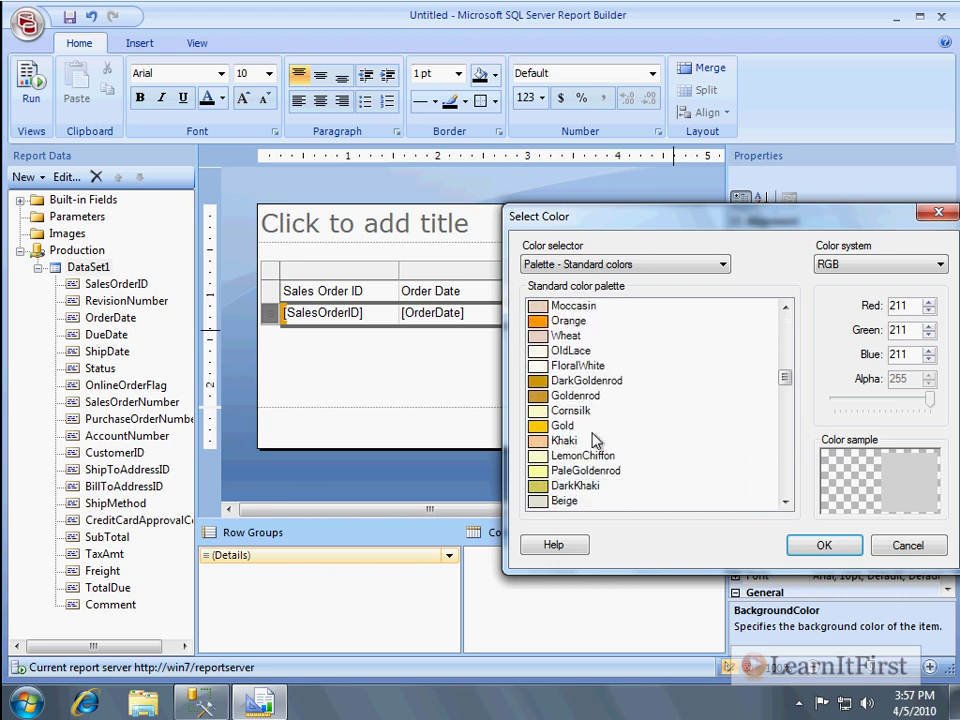
{"action": "left_click", "coordinate": [590, 411]}
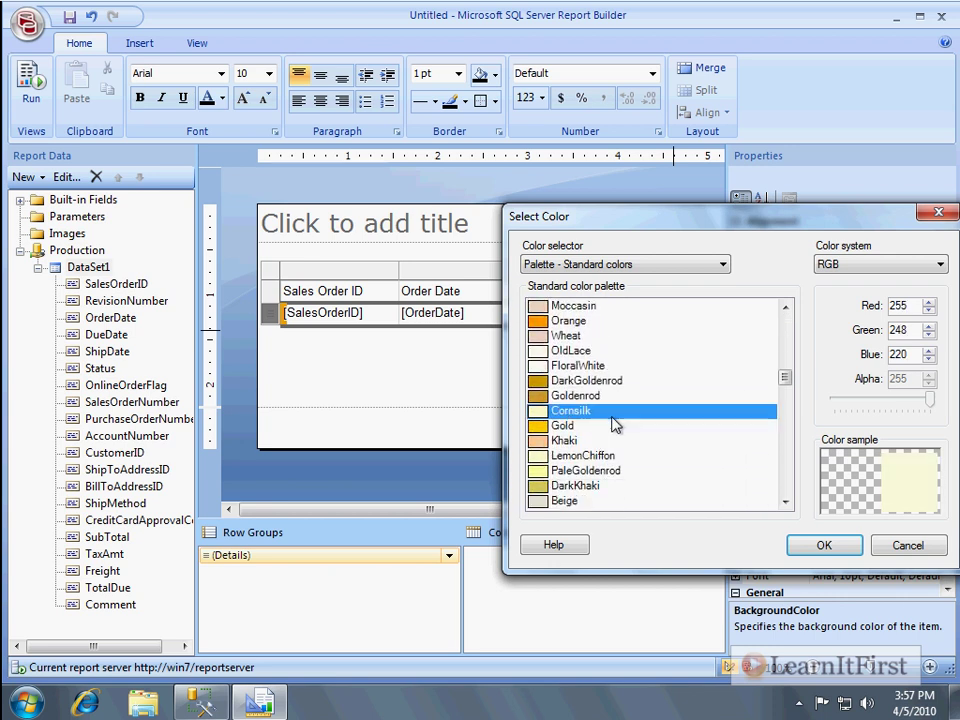
{"action": "left_click", "coordinate": [580, 470]}
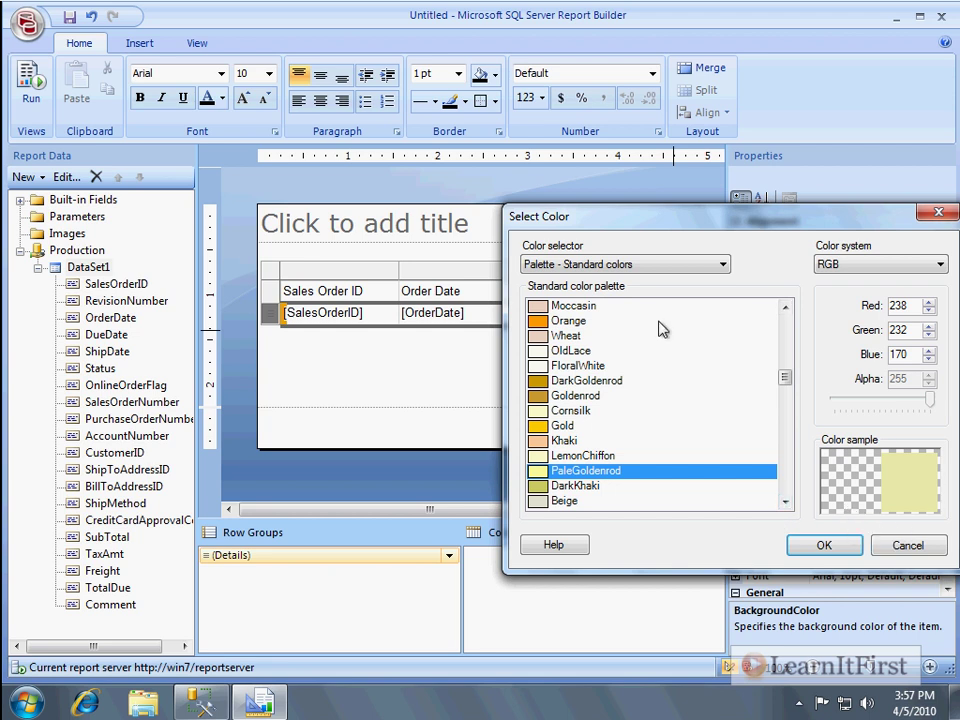
{"action": "left_click", "coordinate": [726, 265]}
{"action": "left_click", "coordinate": [729, 265]}
{"action": "left_click", "coordinate": [905, 544]}
{"action": "left_click", "coordinate": [429, 342]}
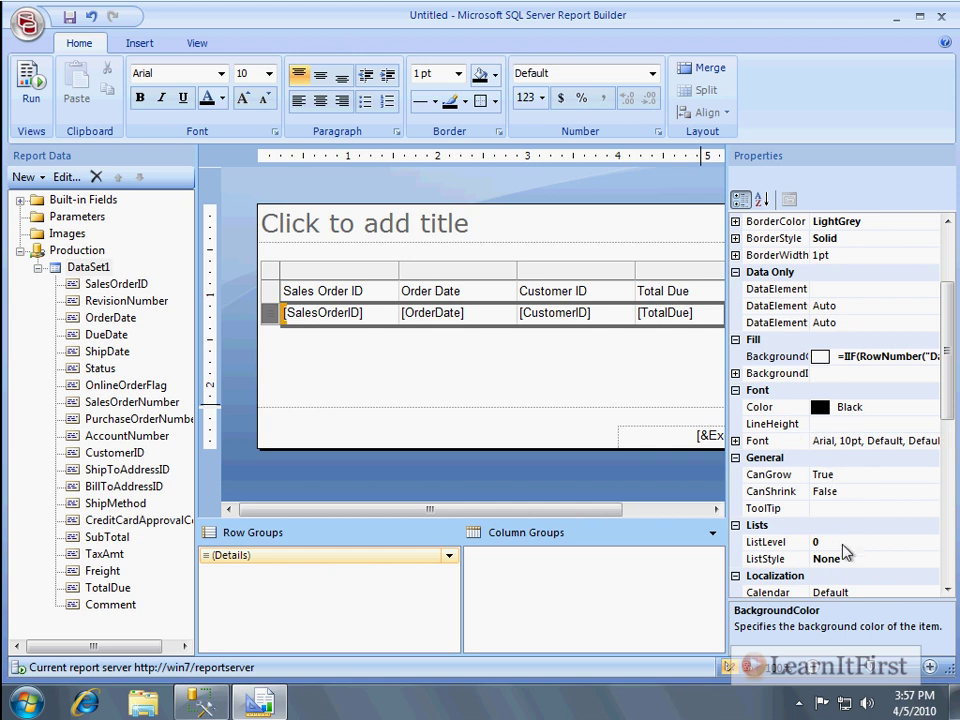
- Reopen the named colours for the row background and pick PapayaWhip to see its values
{"action": "left_click", "coordinate": [928, 358]}
{"action": "left_click", "coordinate": [931, 357]}
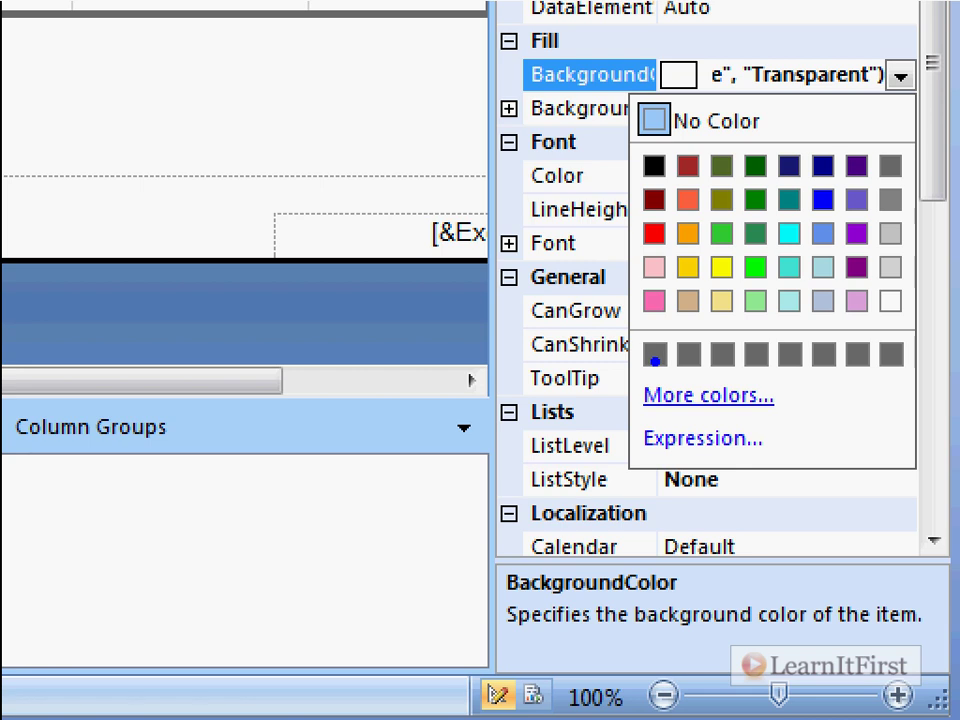
{"action": "left_click_drag", "start_coordinate": [619, 366], "coordinate": [600, 380]}
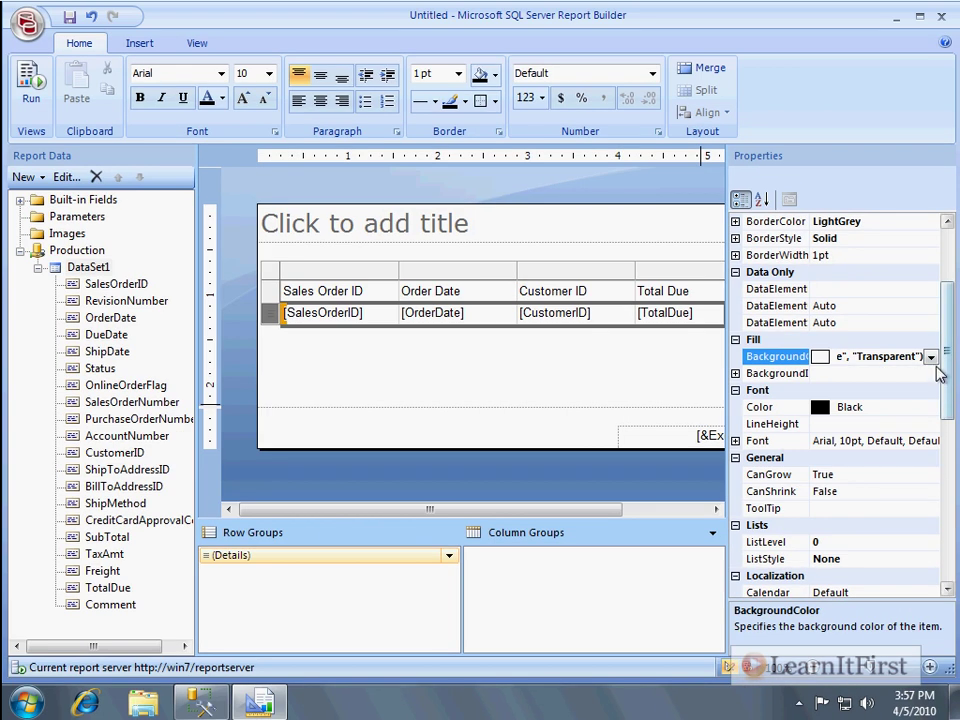
{"action": "left_click", "coordinate": [901, 76]}
{"action": "left_click", "coordinate": [829, 519]}
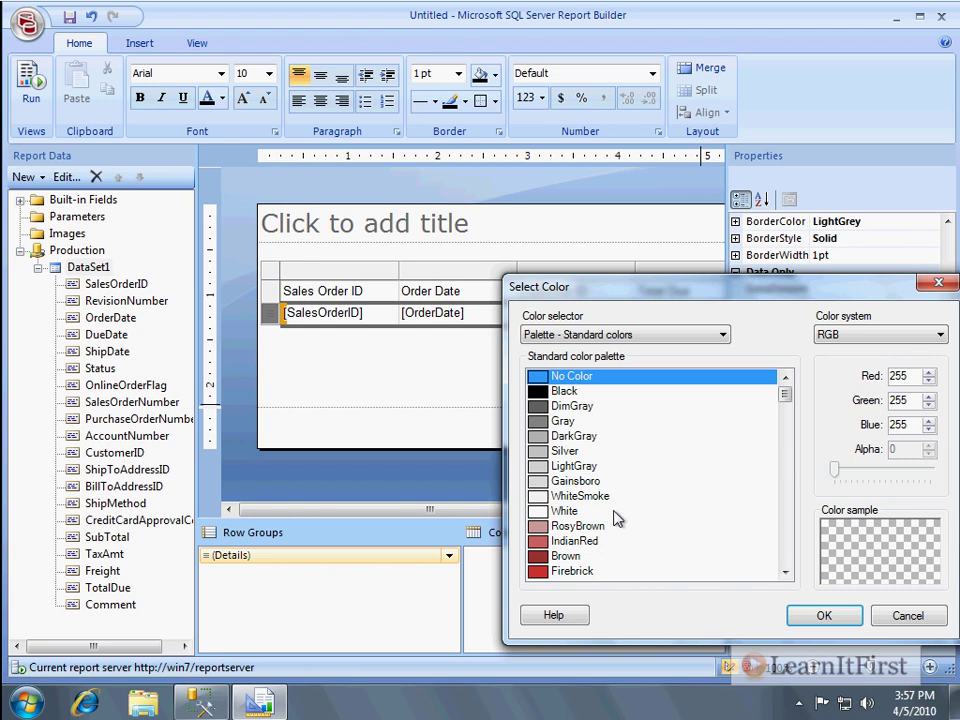
{"action": "scroll", "coordinate": [628, 545], "scroll_direction": "down", "scroll_amount": 4}
{"action": "scroll", "coordinate": [588, 483], "scroll_direction": "down", "scroll_amount": 5}
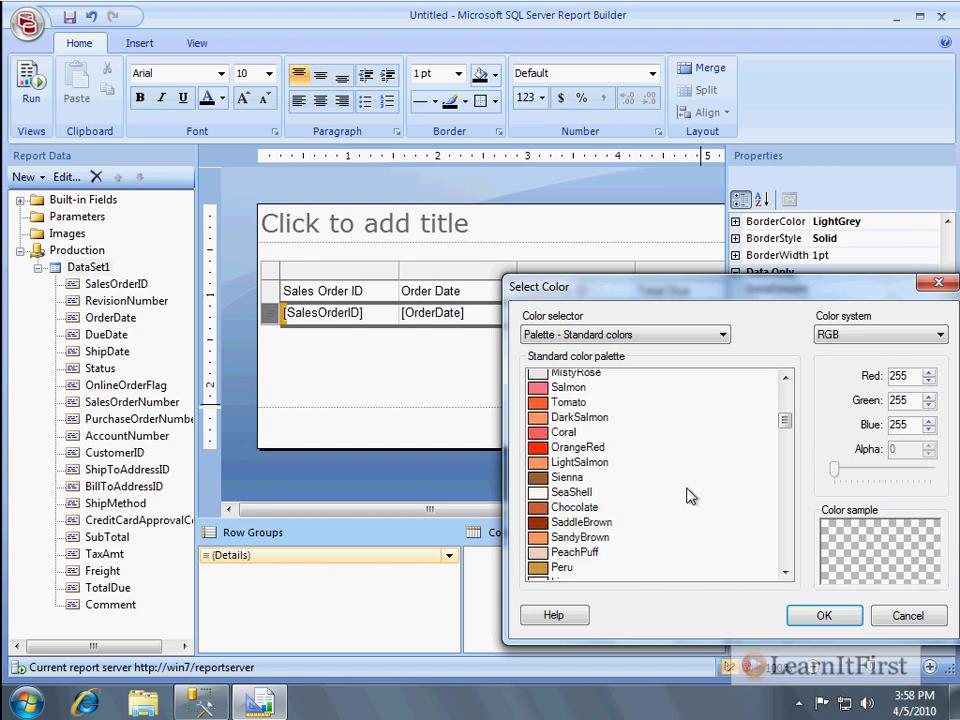
{"action": "scroll", "coordinate": [688, 496], "scroll_direction": "down", "scroll_amount": 1}
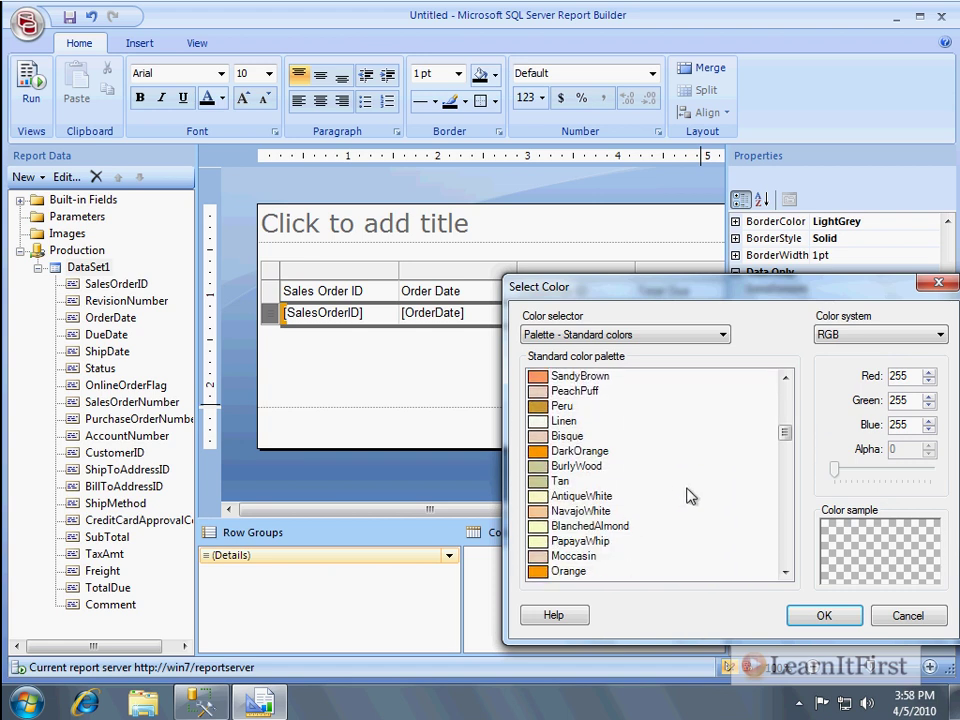
{"action": "left_click", "coordinate": [590, 540]}
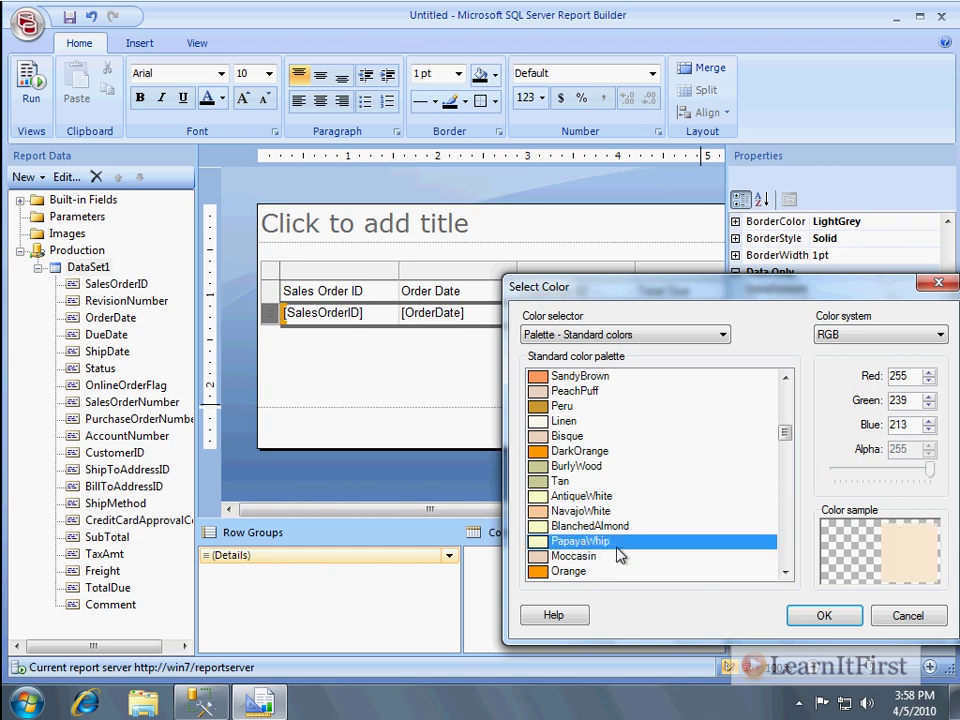
- Replace "Blue" with "PapayaWhip" in the row background expression and preview the report
{"action": "left_click", "coordinate": [907, 616]}
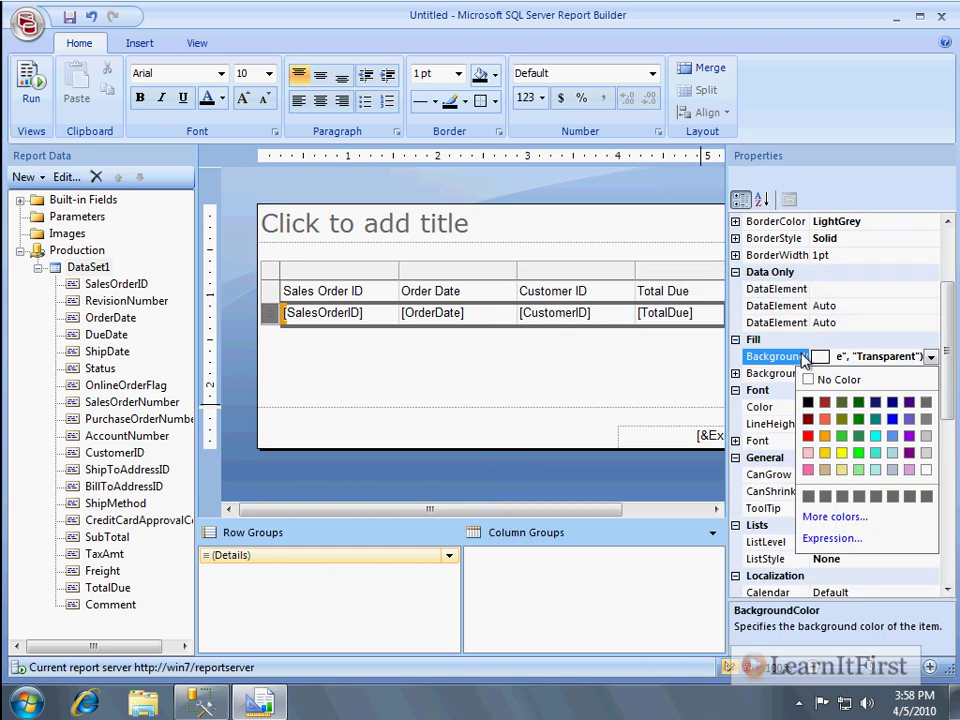
{"action": "left_click", "coordinate": [930, 357]}
{"action": "left_click", "coordinate": [930, 357]}
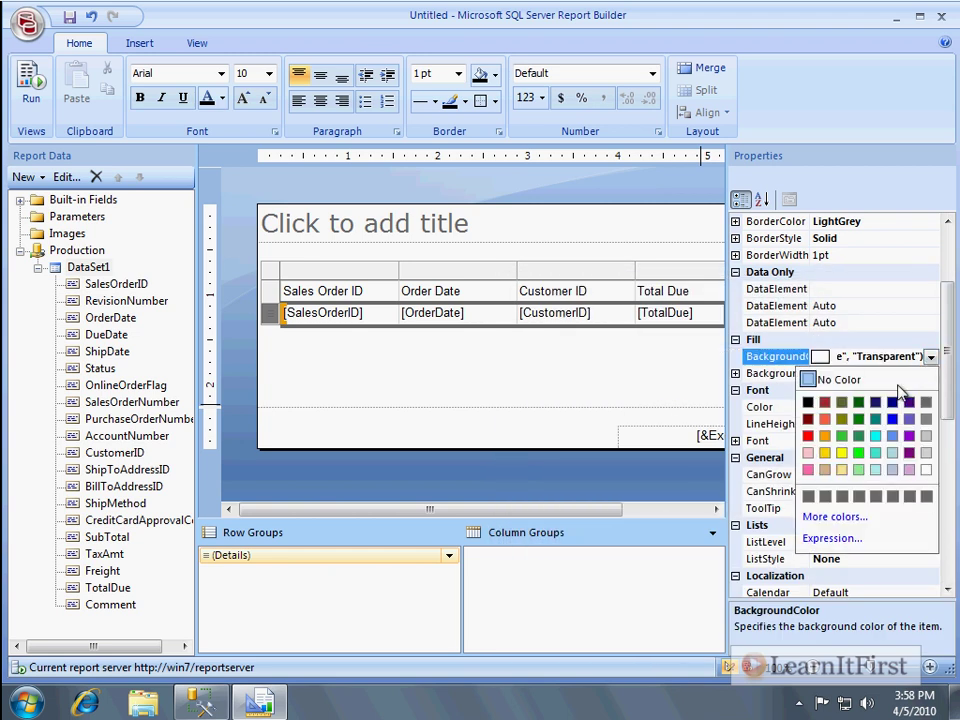
{"action": "left_click", "coordinate": [834, 538]}
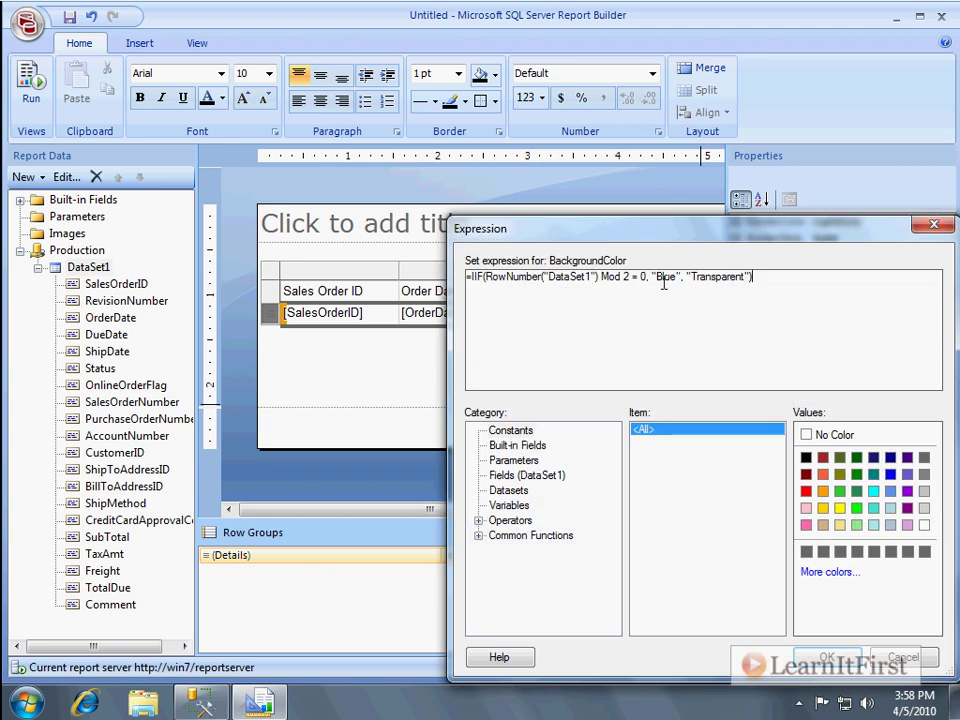
{"action": "double_click", "coordinate": [663, 280]}
{"action": "left_click", "coordinate": [674, 286]}
{"action": "double_click", "coordinate": [663, 277]}
{"action": "type", "text": "Papaya"}
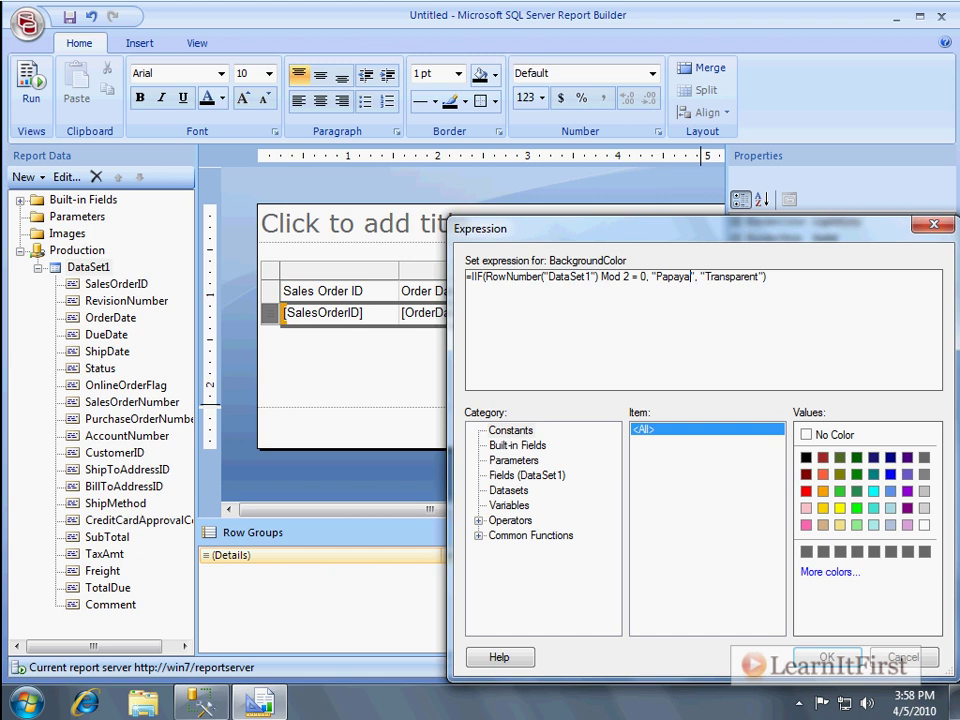
{"action": "type", "text": "Whip"}
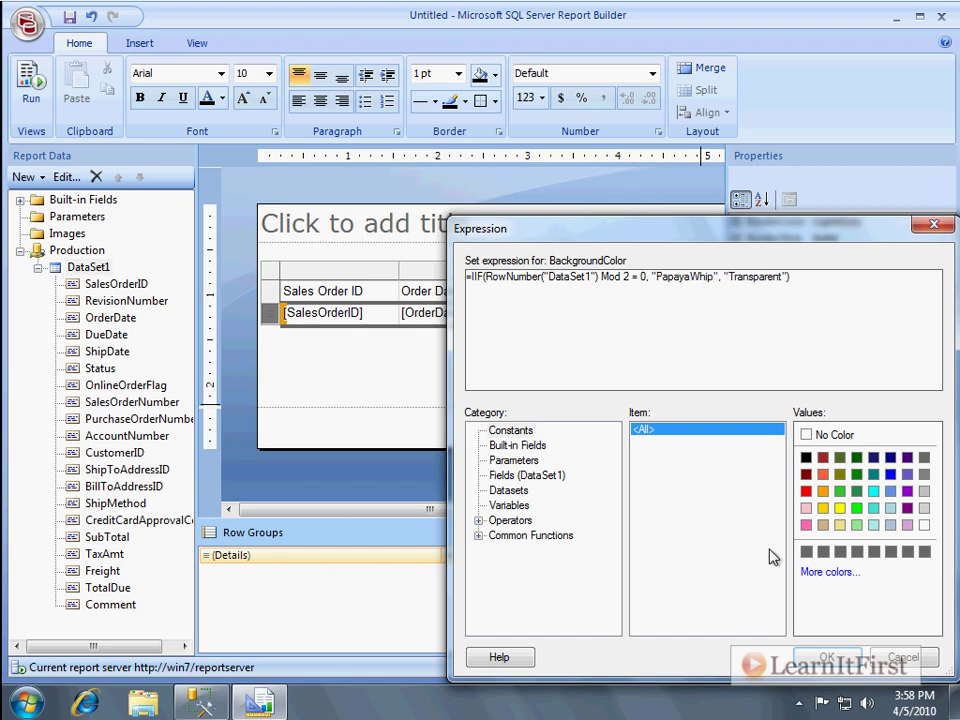
{"action": "key", "text": "Return"}
{"action": "key", "text": "F5"}
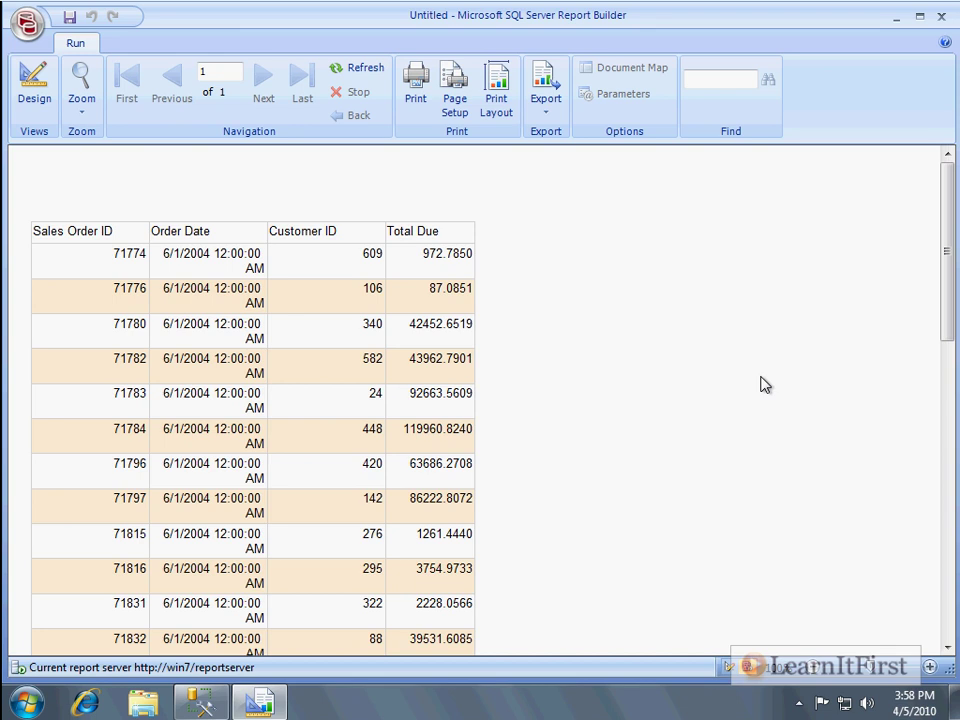
{"action": "key", "text": "ctrl+2"}
{"action": "type", "text": "tbanded rows"}
{"action": "scroll", "coordinate": [354, 313], "scroll_direction": "down", "scroll_amount": 3}
{"action": "scroll", "coordinate": [354, 316], "scroll_direction": "down", "scroll_amount": 9}
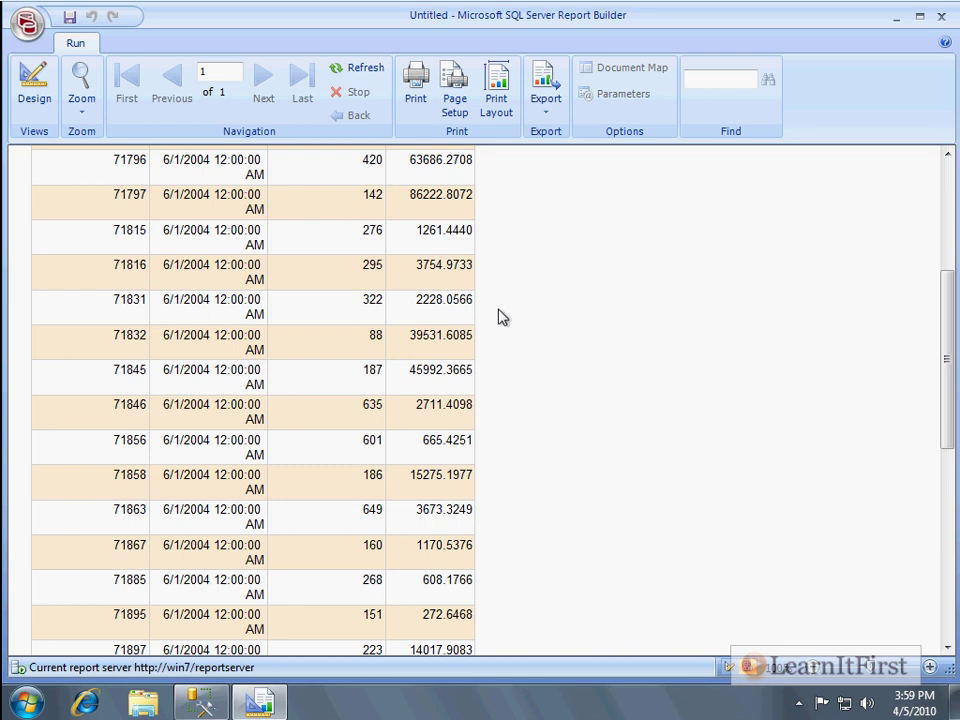
- Add a new report parameter named ExpensiveOrder
{"action": "left_click", "coordinate": [33, 85]}
{"action": "right_click", "coordinate": [90, 218]}
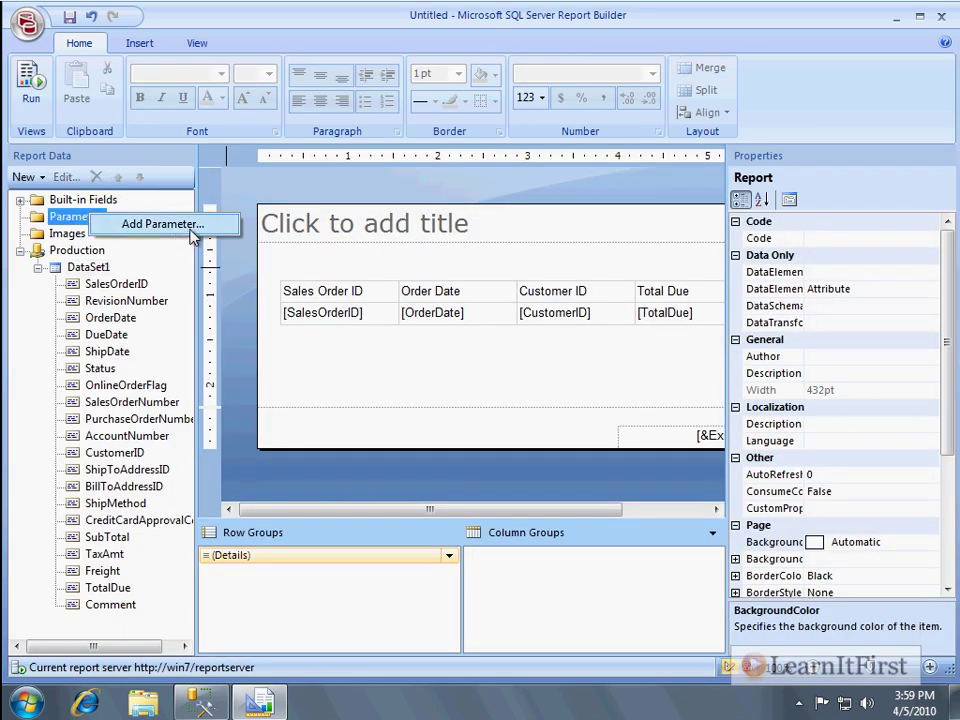
{"action": "left_click", "coordinate": [189, 232]}
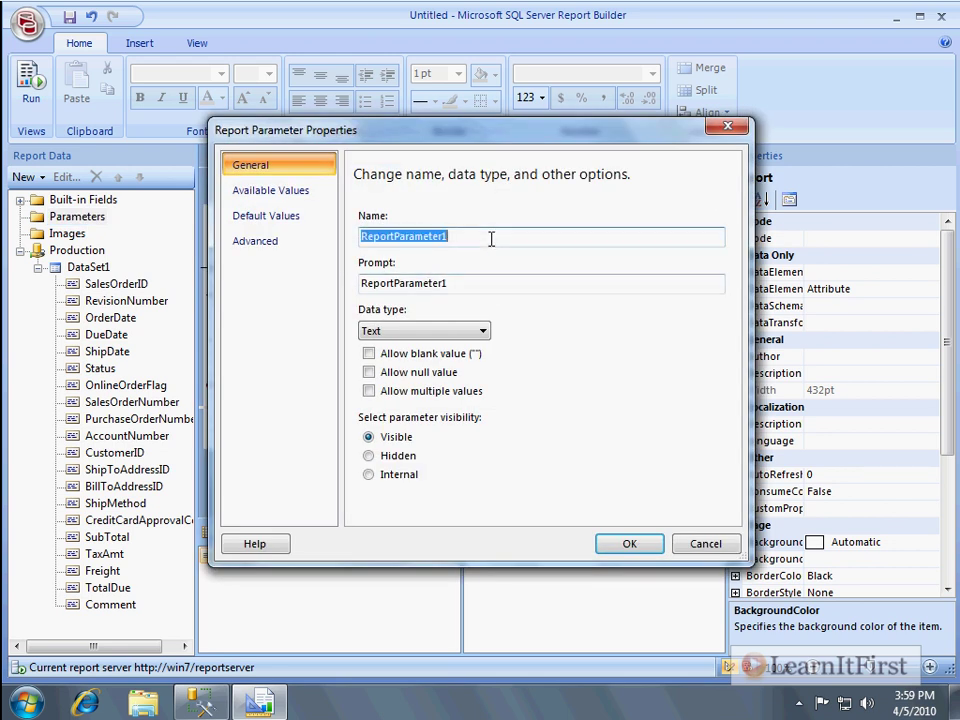
{"action": "type", "text": "Ex"}
{"action": "key", "text": "BackSpace"}
{"action": "type", "text": "xpensive"}
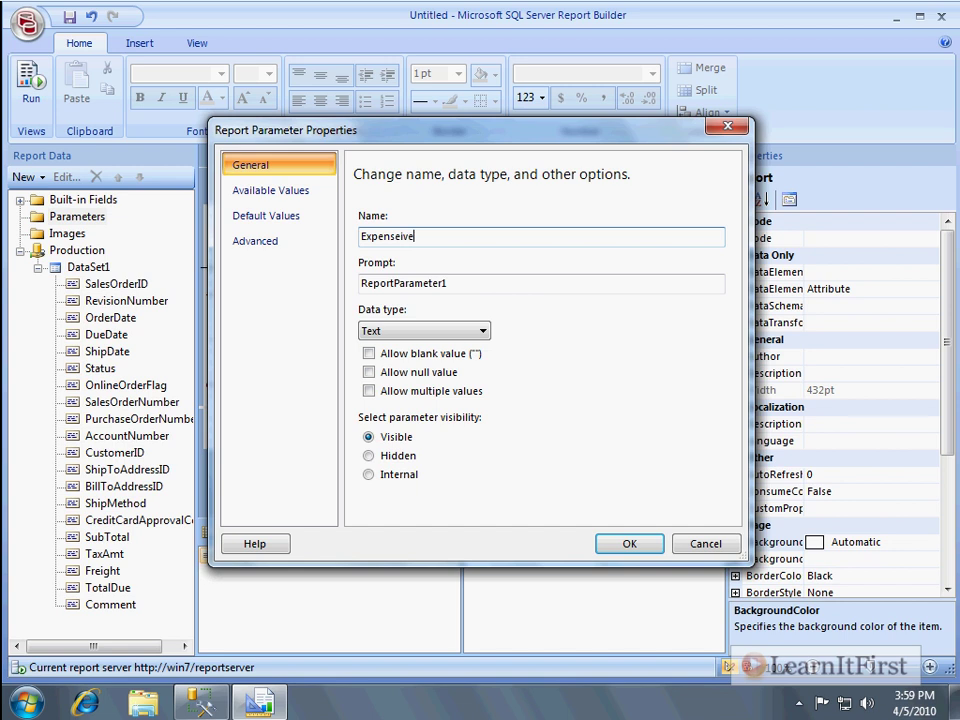
{"action": "type", "text": "Order"}
{"action": "key", "text": "Tab"}
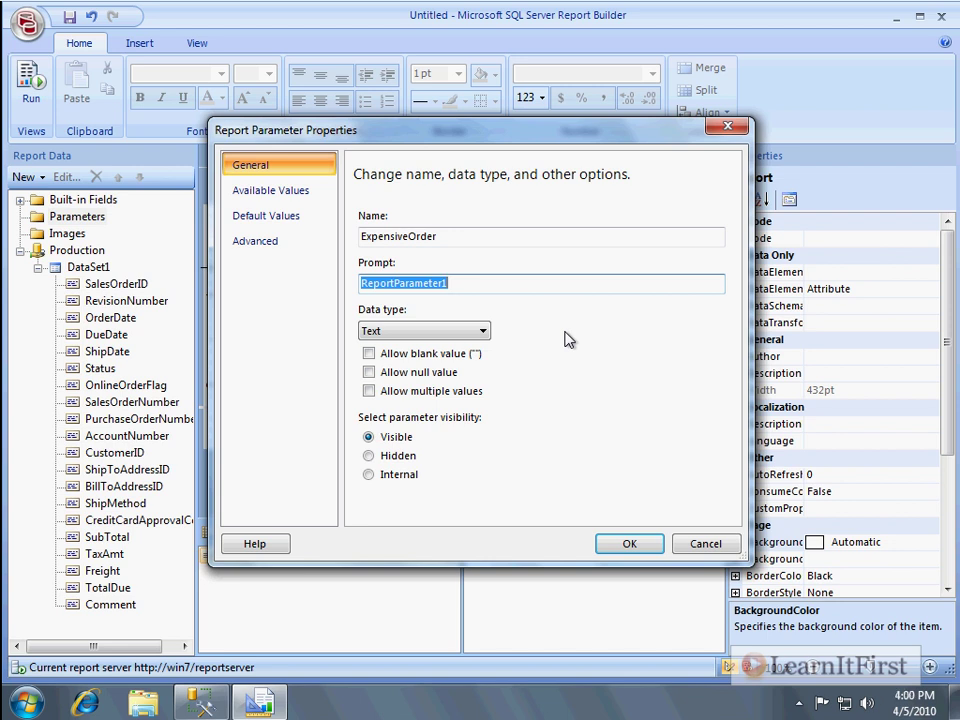
- Make ExpensiveOrder a hidden Float parameter with default value 40000.00
{"action": "left_click", "coordinate": [482, 331]}
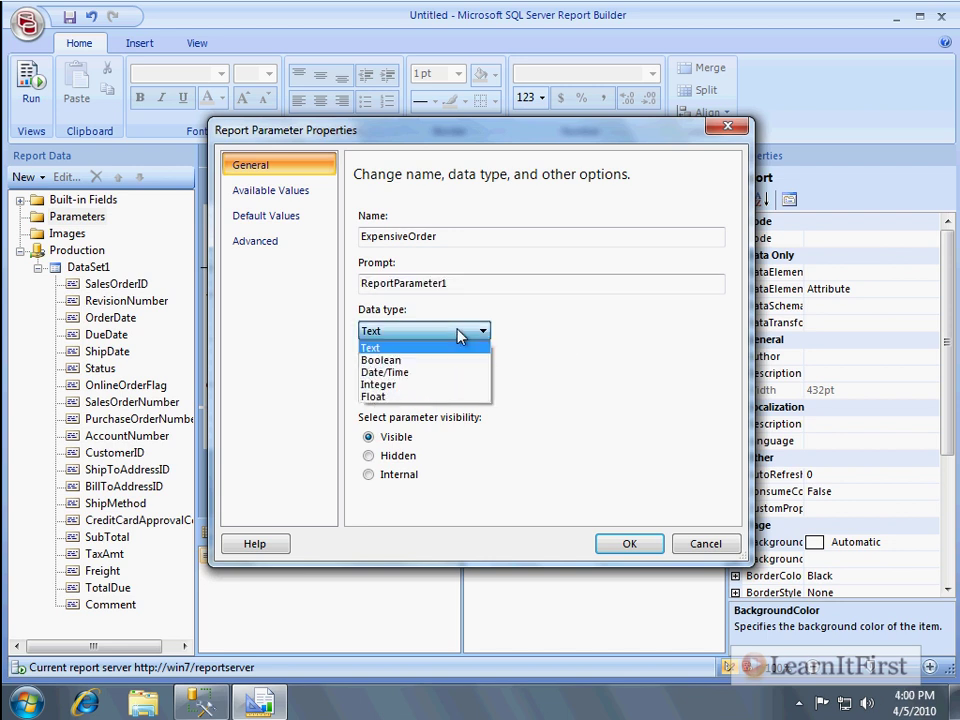
{"action": "left_click", "coordinate": [405, 398]}
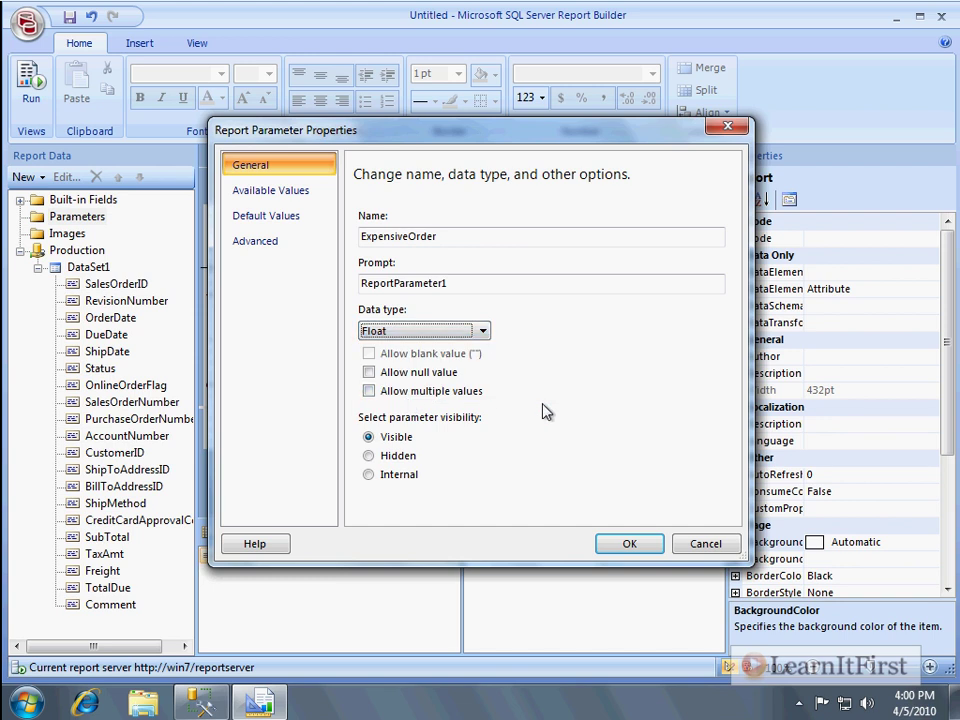
{"action": "left_click", "coordinate": [407, 456]}
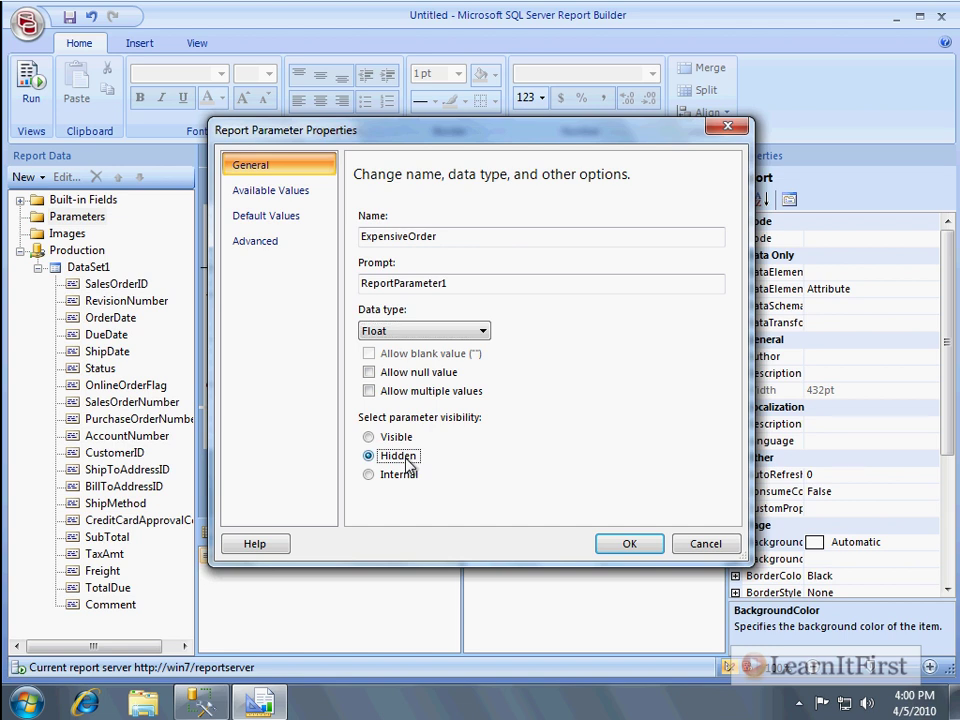
{"action": "left_click", "coordinate": [268, 228]}
{"action": "left_click", "coordinate": [392, 255]}
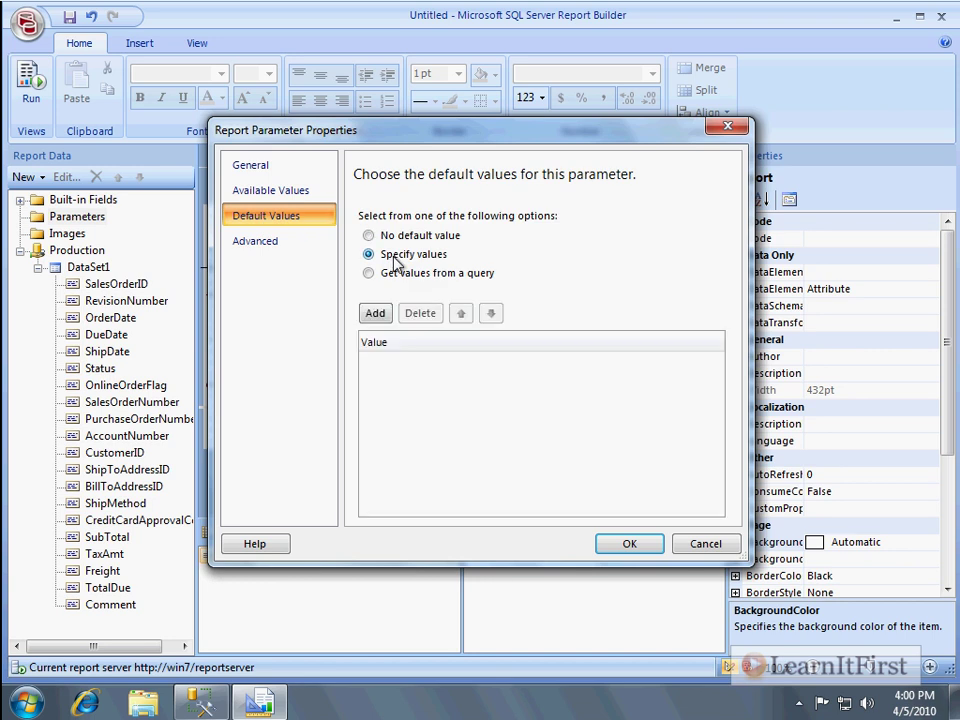
{"action": "left_click", "coordinate": [370, 316]}
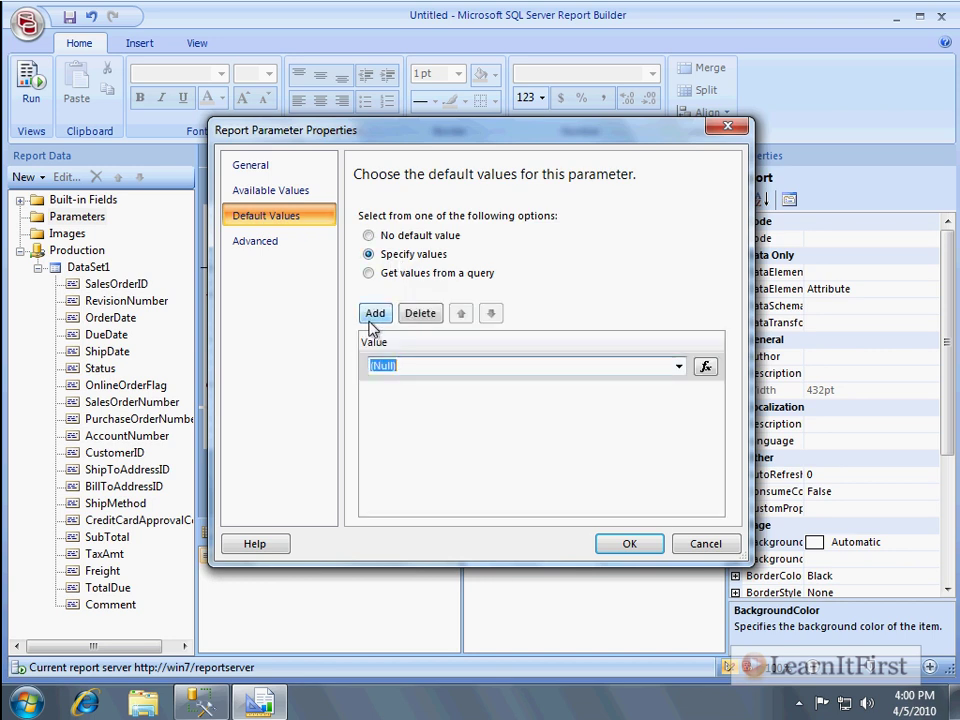
{"action": "type", "text": "40000.00"}
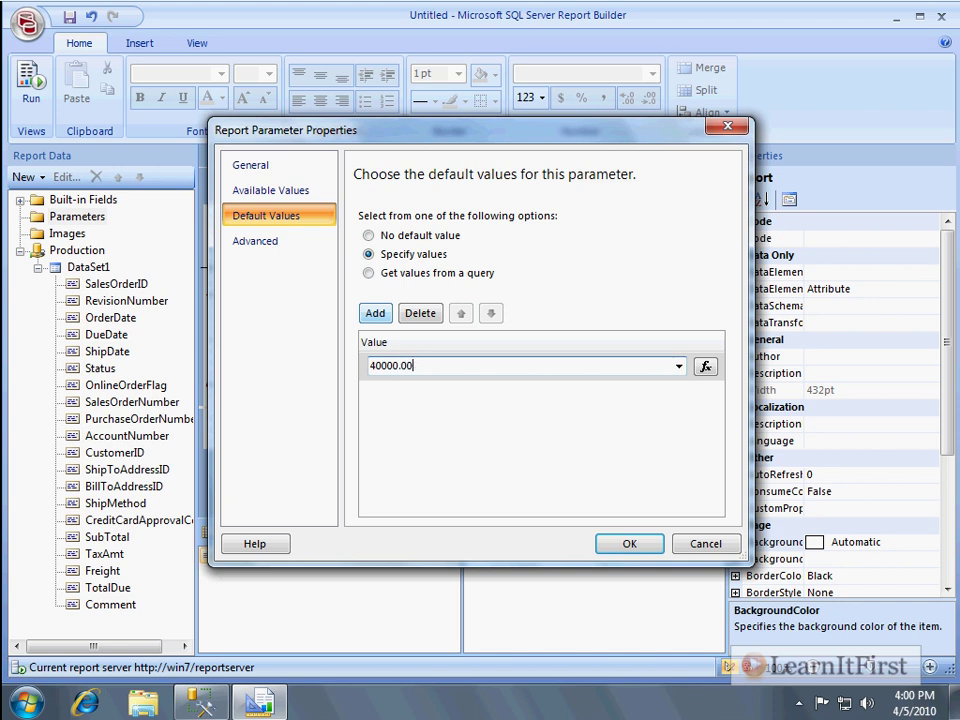
{"action": "left_click", "coordinate": [629, 544]}
{"action": "left_click", "coordinate": [583, 358]}
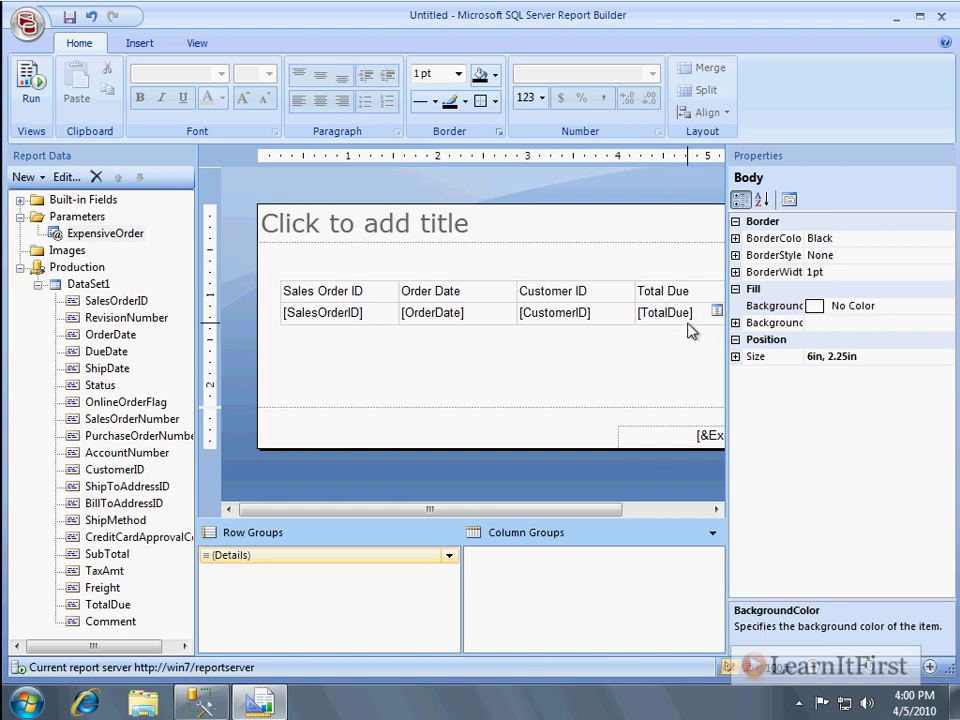
{"action": "left_click", "coordinate": [686, 313]}
{"action": "left_click", "coordinate": [716, 509]}
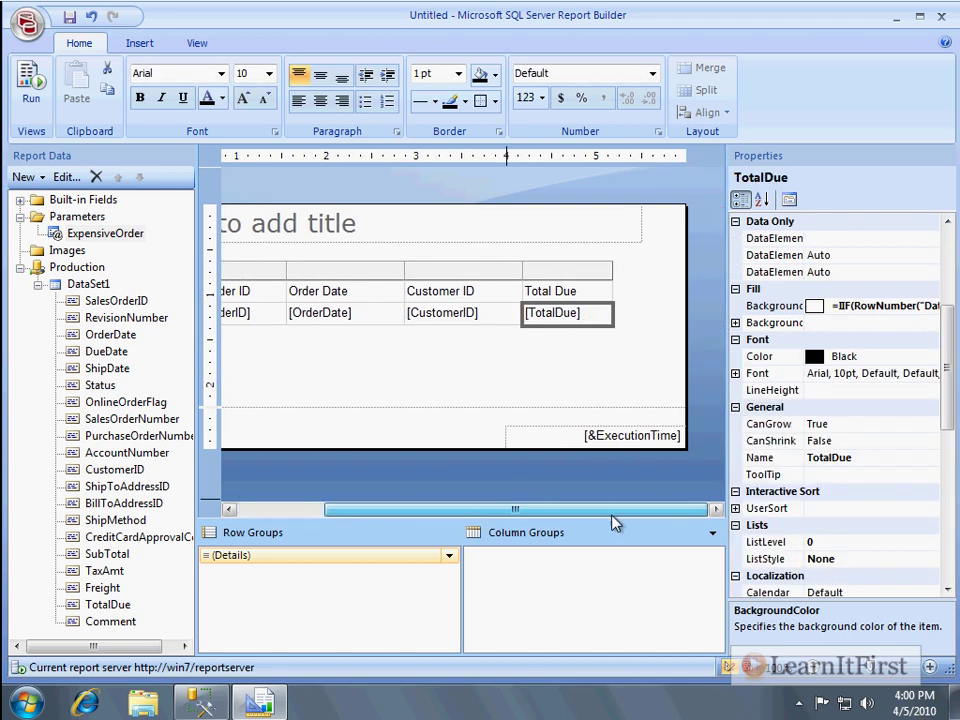
{"action": "left_click", "coordinate": [568, 314]}
{"action": "double_click", "coordinate": [568, 314]}
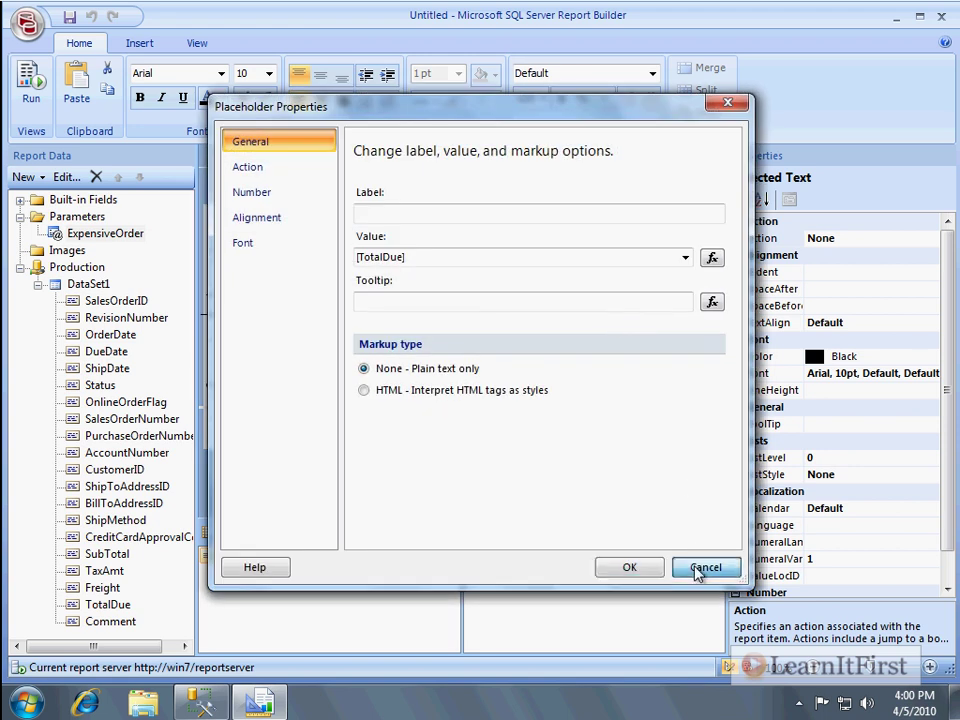
{"action": "left_click", "coordinate": [698, 568]}
{"action": "left_click", "coordinate": [630, 343]}
{"action": "left_click", "coordinate": [567, 313]}
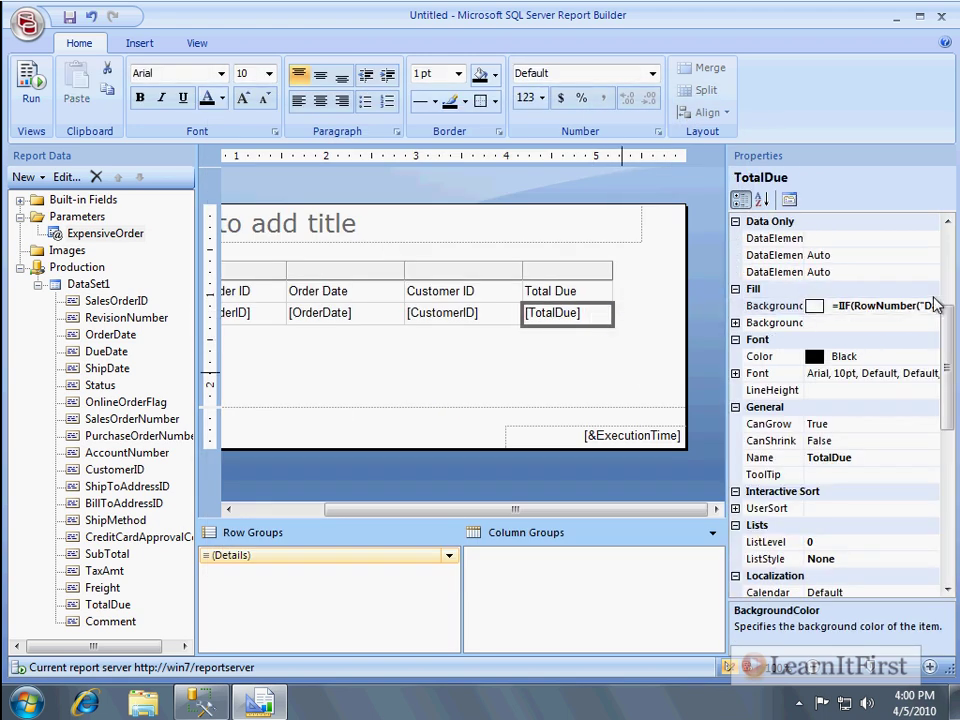
{"action": "left_click", "coordinate": [600, 315]}
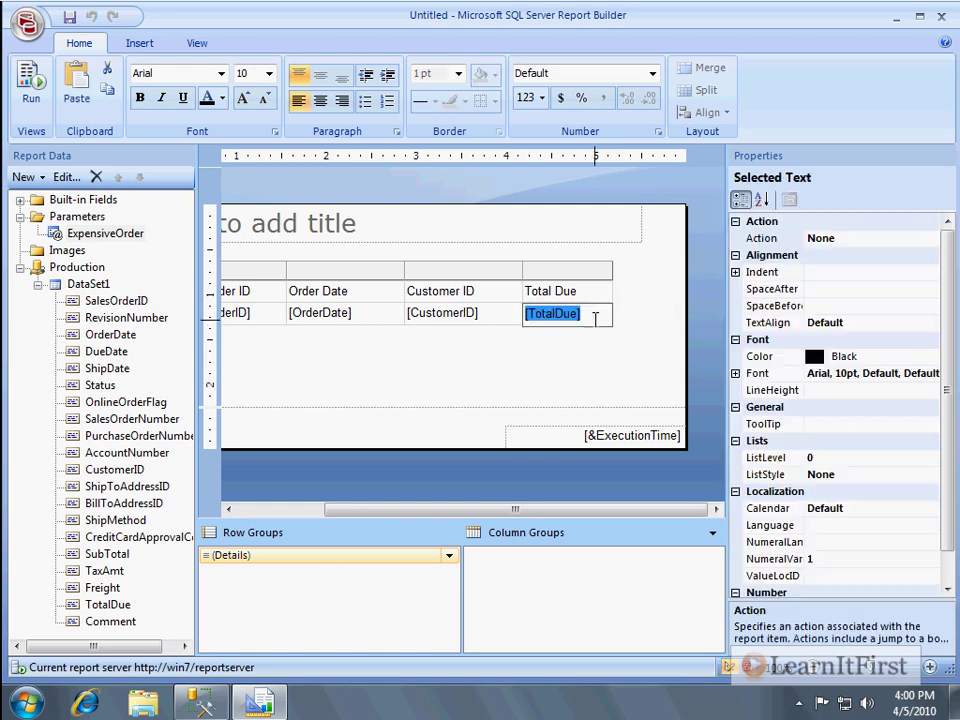
{"action": "left_click", "coordinate": [604, 335]}
{"action": "left_click", "coordinate": [605, 320]}
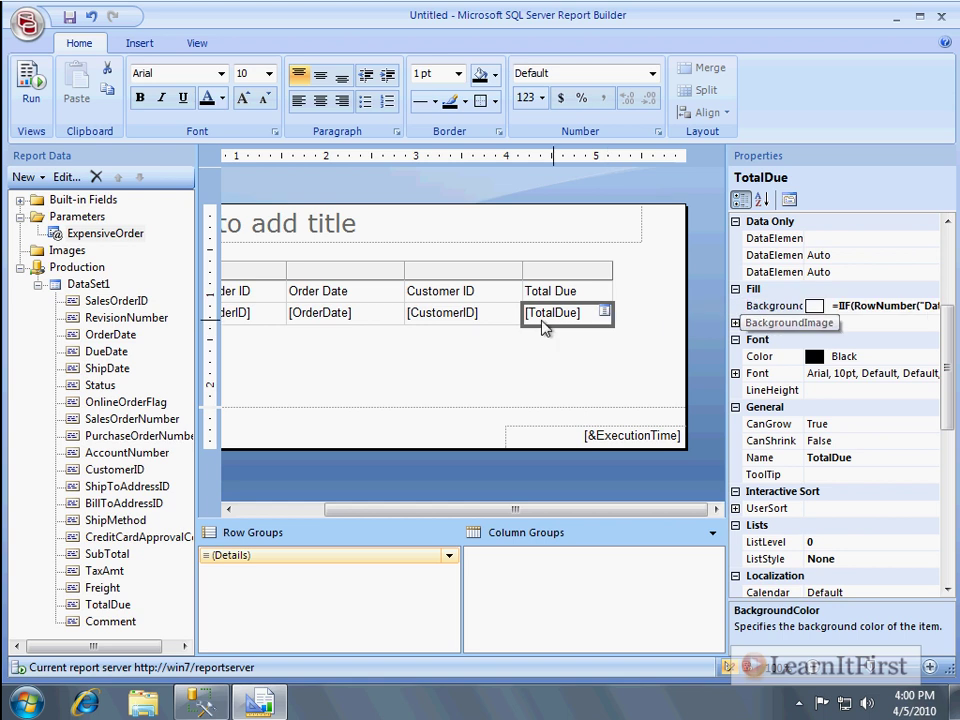
{"action": "double_click", "coordinate": [442, 313]}
{"action": "left_click", "coordinate": [485, 325]}
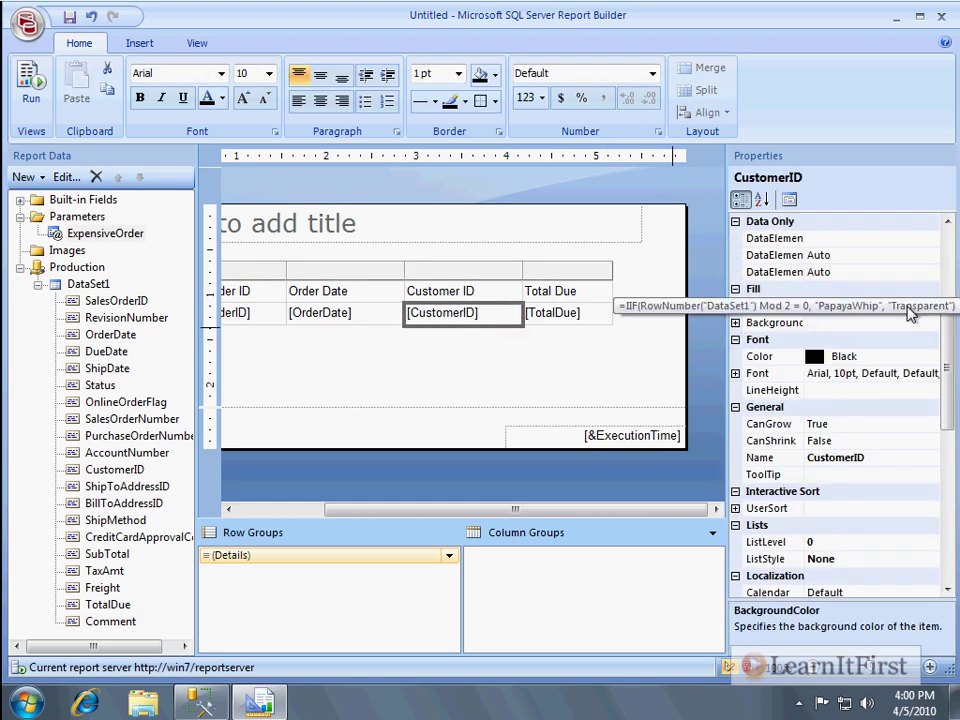
{"action": "left_click", "coordinate": [395, 314]}
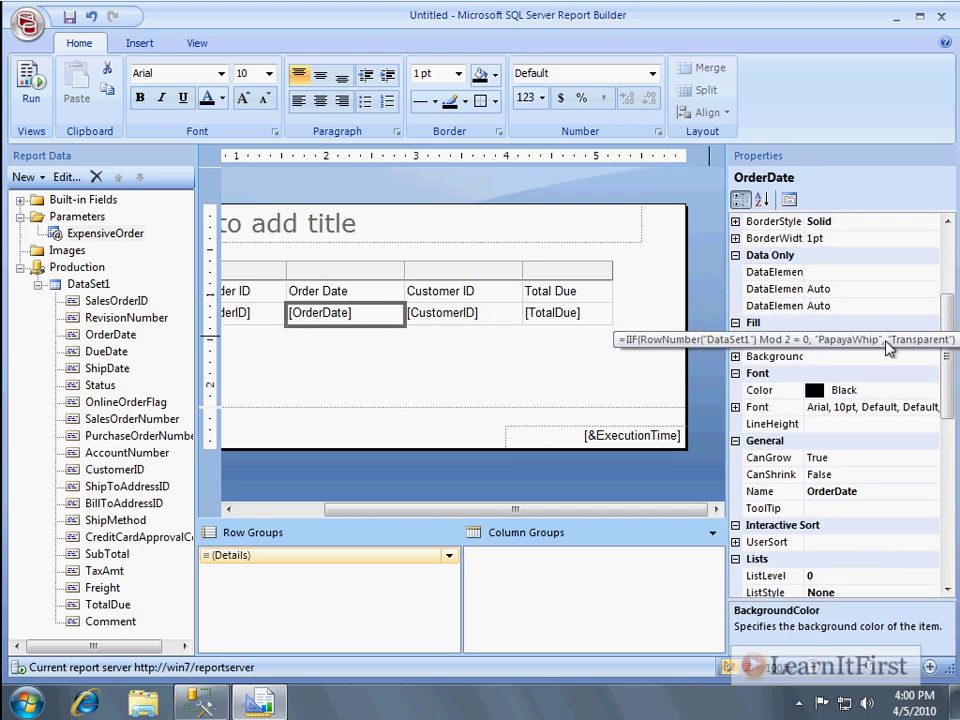
{"action": "double_click", "coordinate": [552, 313]}
{"action": "left_click", "coordinate": [600, 322]}
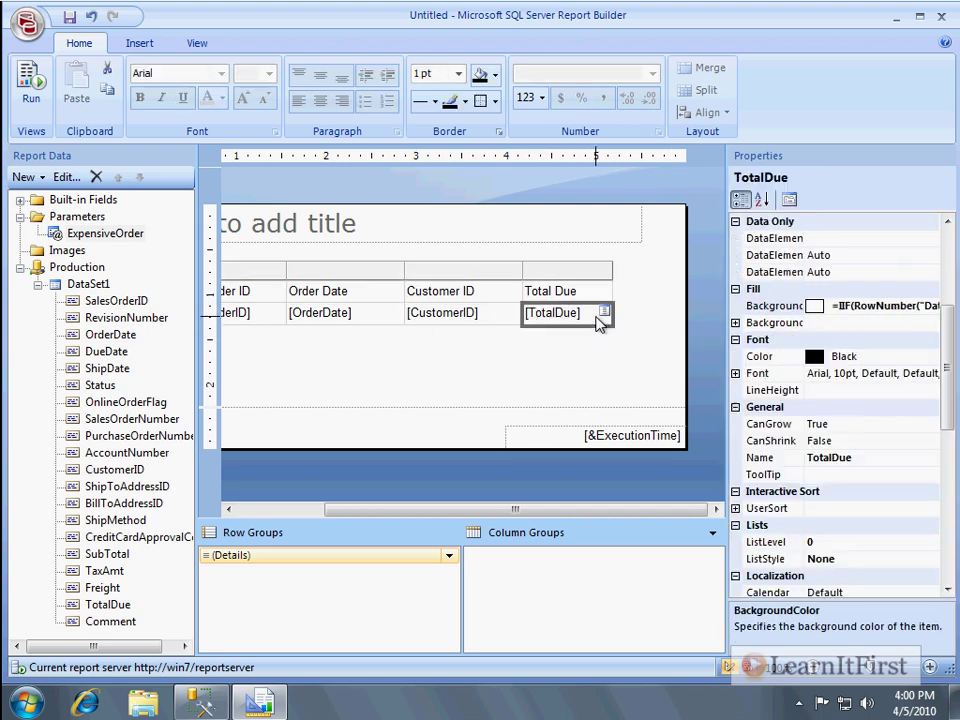
{"action": "left_click", "coordinate": [930, 308]}
- Replace TotalDue's background expression with an IIF beginning Fields!TotalDue.Value >=
{"action": "left_click", "coordinate": [935, 309]}
{"action": "left_click", "coordinate": [822, 487]}
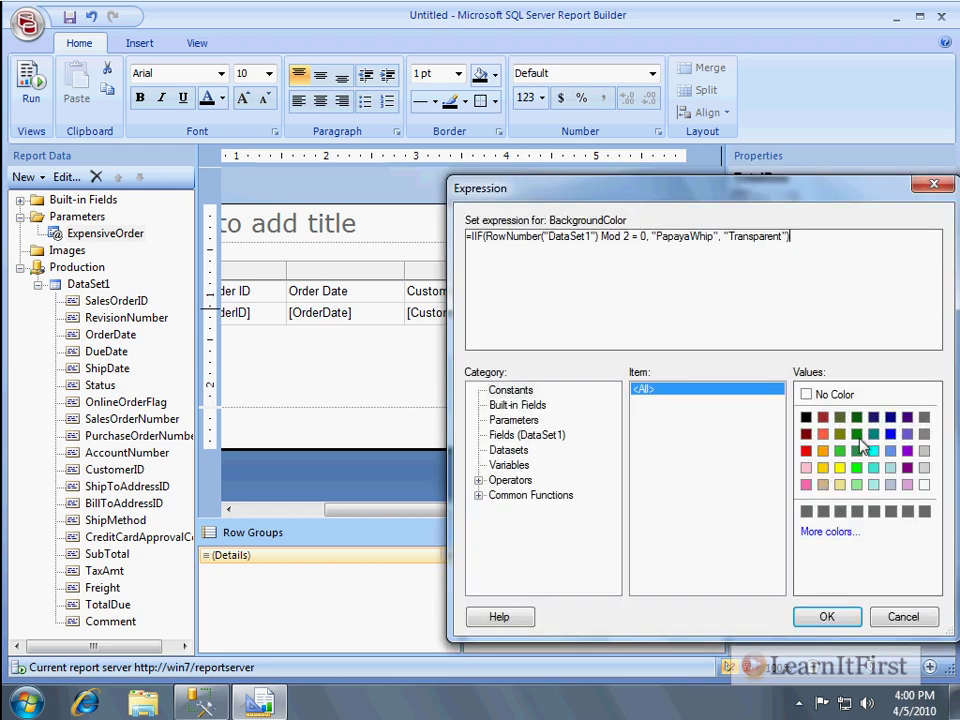
{"action": "left_click_drag", "start_coordinate": [485, 236], "coordinate": [948, 246]}
{"action": "key", "text": "BackSpace"}
{"action": "key", "text": "BackSpace"}
{"action": "key", "text": "BackSpace"}
{"action": "key", "text": "BackSpace"}
{"action": "key", "text": "BackSpace"}
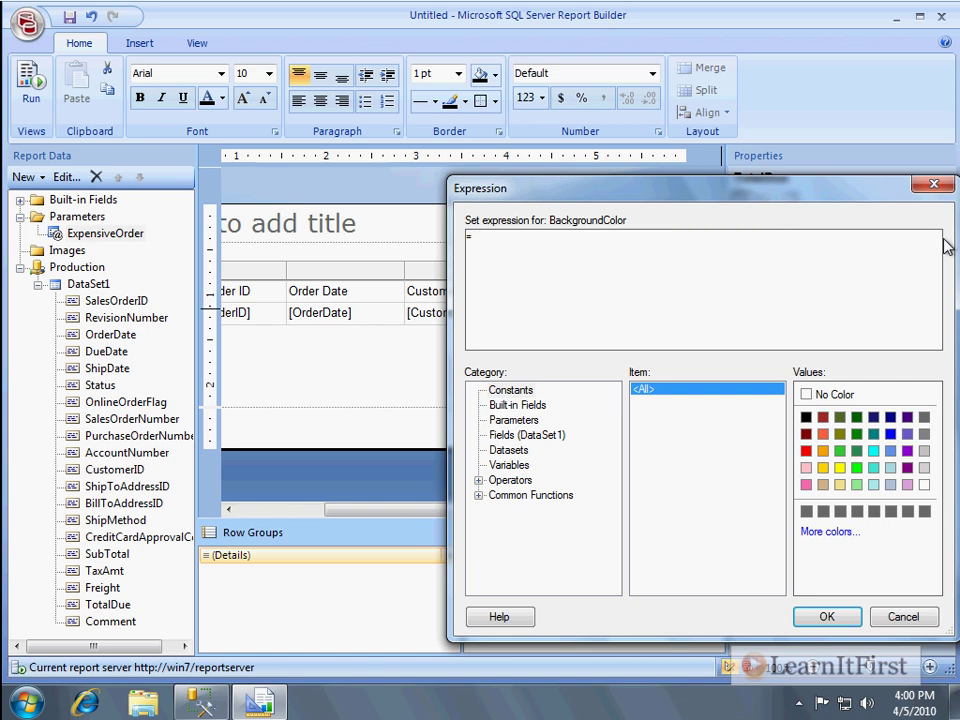
{"action": "type", "text": "IIF("}
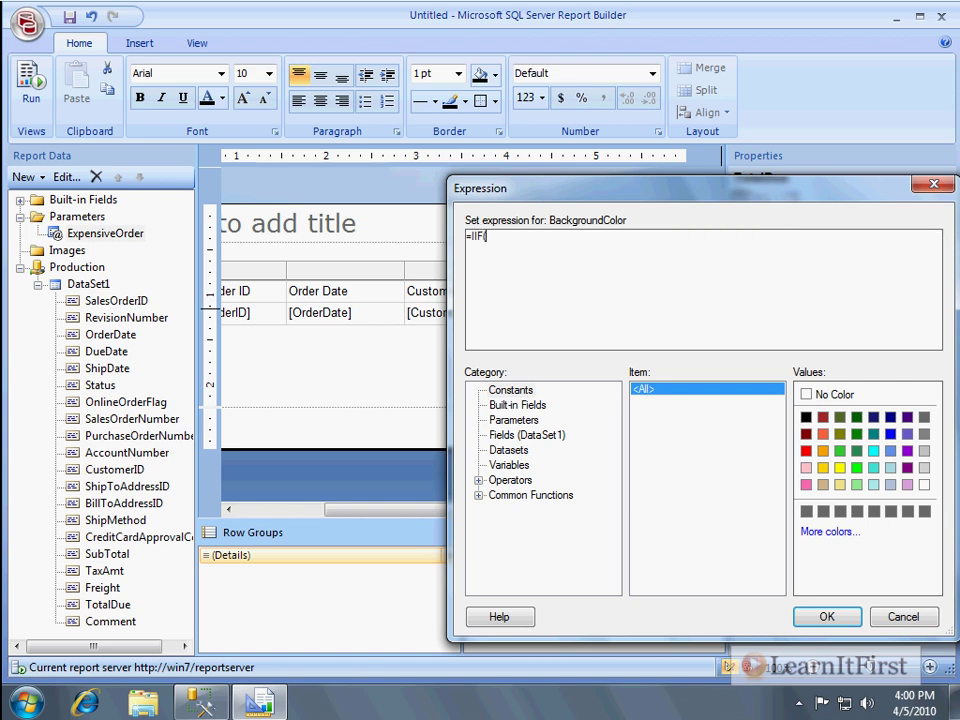
{"action": "left_click", "coordinate": [527, 435]}
{"action": "left_click", "coordinate": [936, 570]}
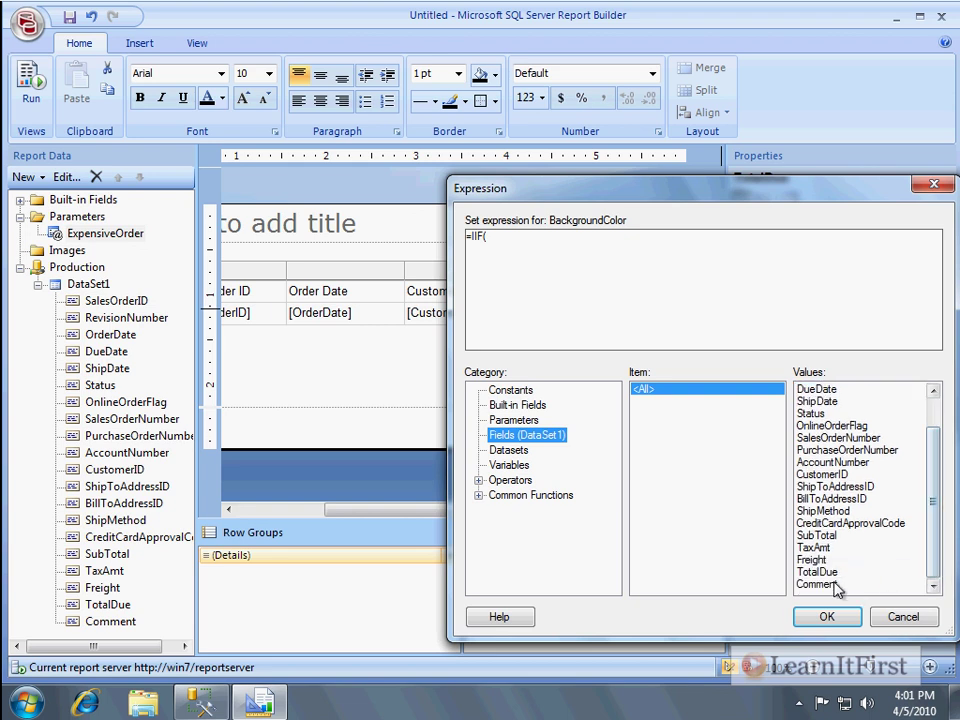
{"action": "double_click", "coordinate": [817, 571]}
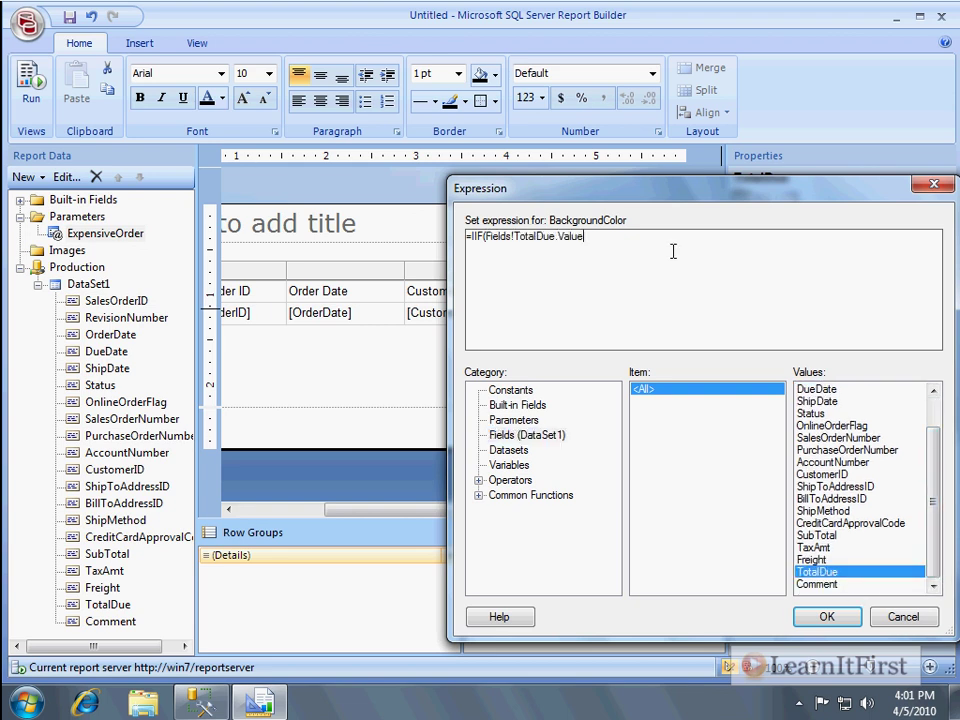
{"action": "type", "text": ">="}
- Complete the condition with Parameters!ExpensiveOrder.Value, returning "Cornsilk" or "Transparent"
{"action": "left_click", "coordinate": [478, 480]}
{"action": "left_click", "coordinate": [527, 495]}
{"action": "left_click", "coordinate": [532, 510]}
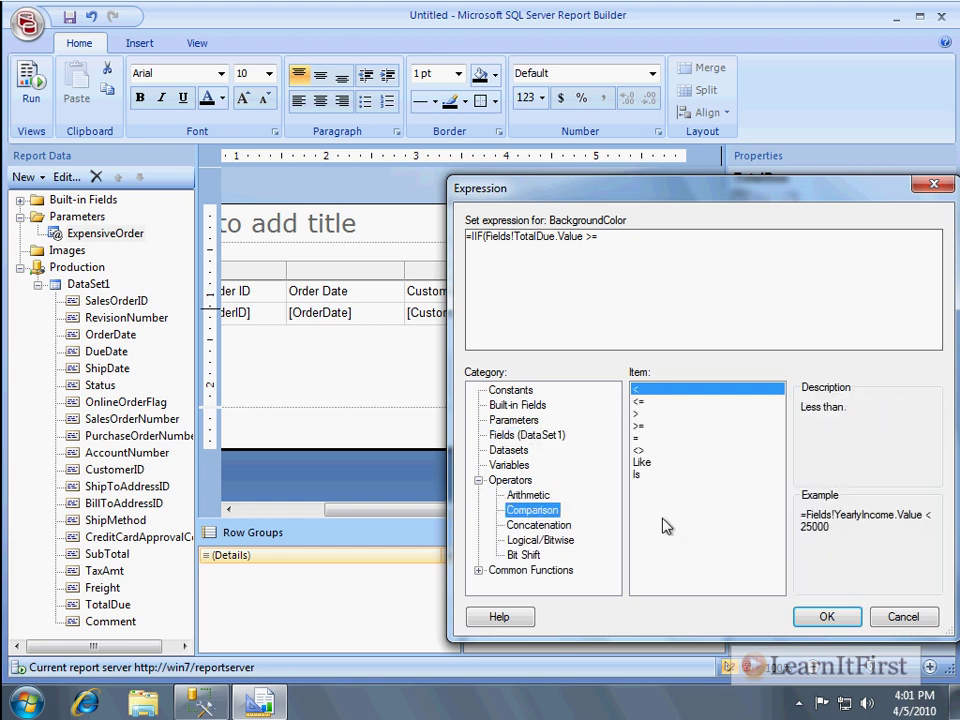
{"action": "key", "text": "Down"}
{"action": "key", "text": "Down"}
{"action": "key", "text": "Down"}
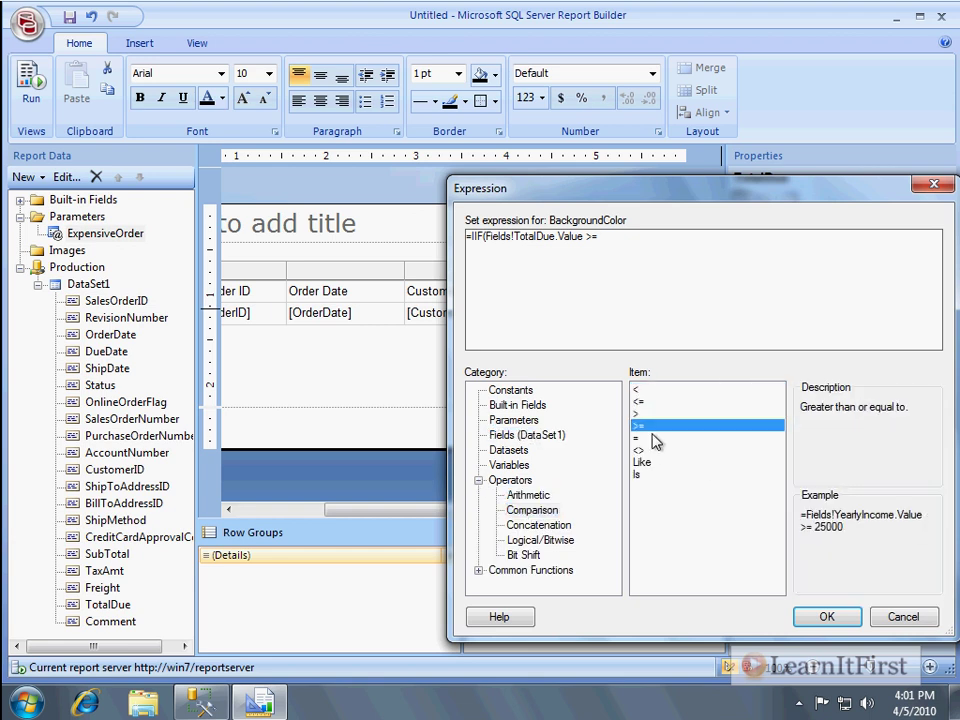
{"action": "left_click", "coordinate": [650, 250]}
{"action": "left_click", "coordinate": [514, 420]}
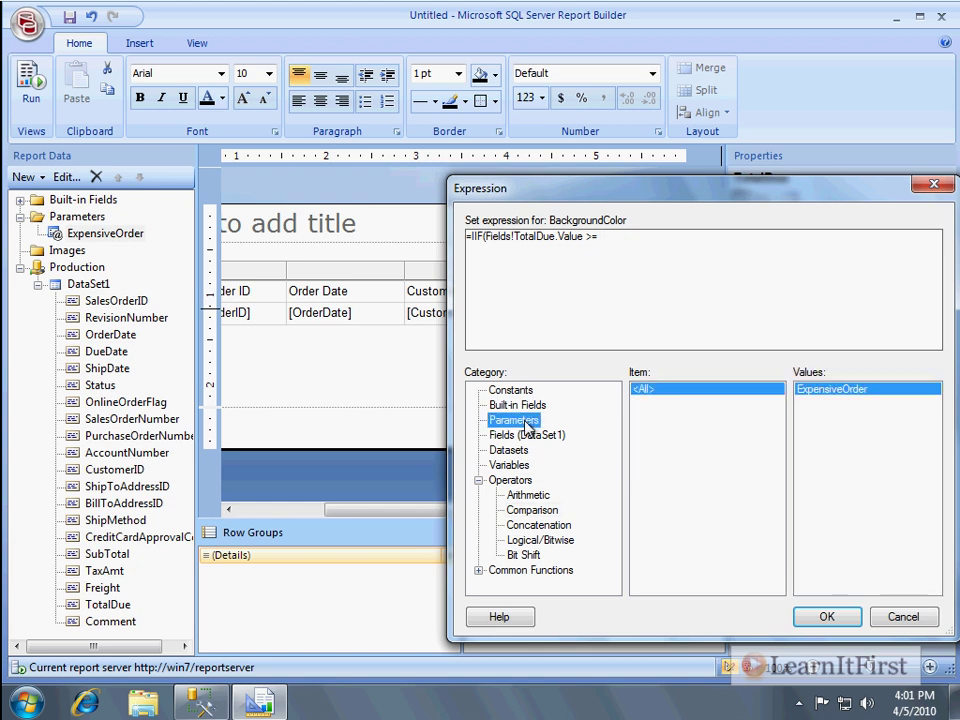
{"action": "double_click", "coordinate": [827, 396]}
{"action": "left_click", "coordinate": [800, 238]}
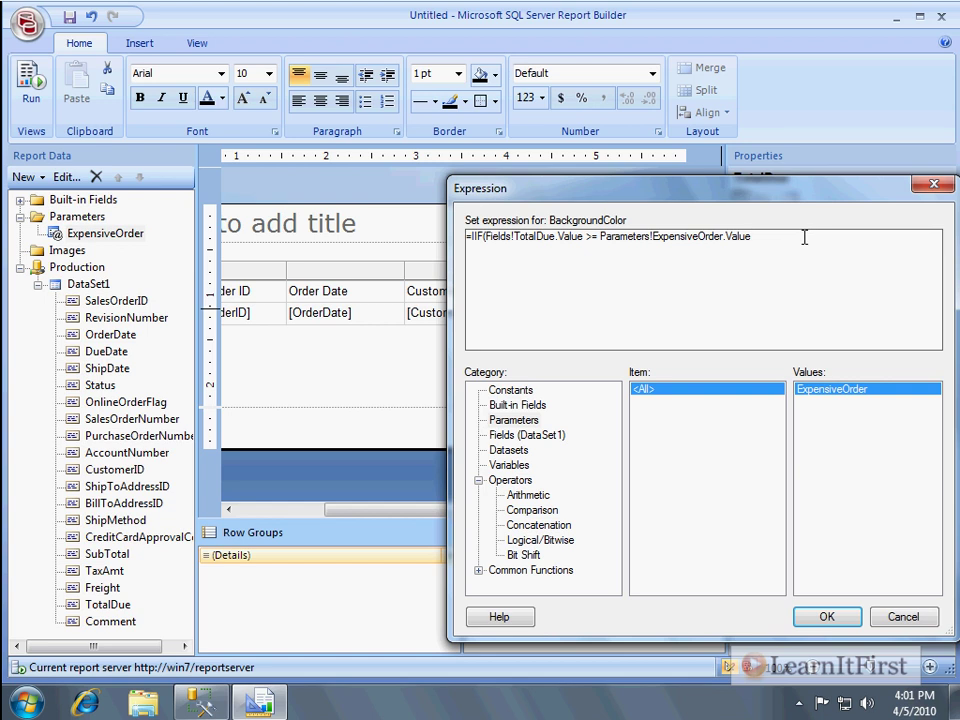
{"action": "type", "text": ", \"Cornsilk\", \""}
{"action": "type", "text": "Transparent"}
{"action": "left_click", "coordinate": [826, 616]}
{"action": "left_click", "coordinate": [452, 383]}
{"action": "key", "text": "F5"}
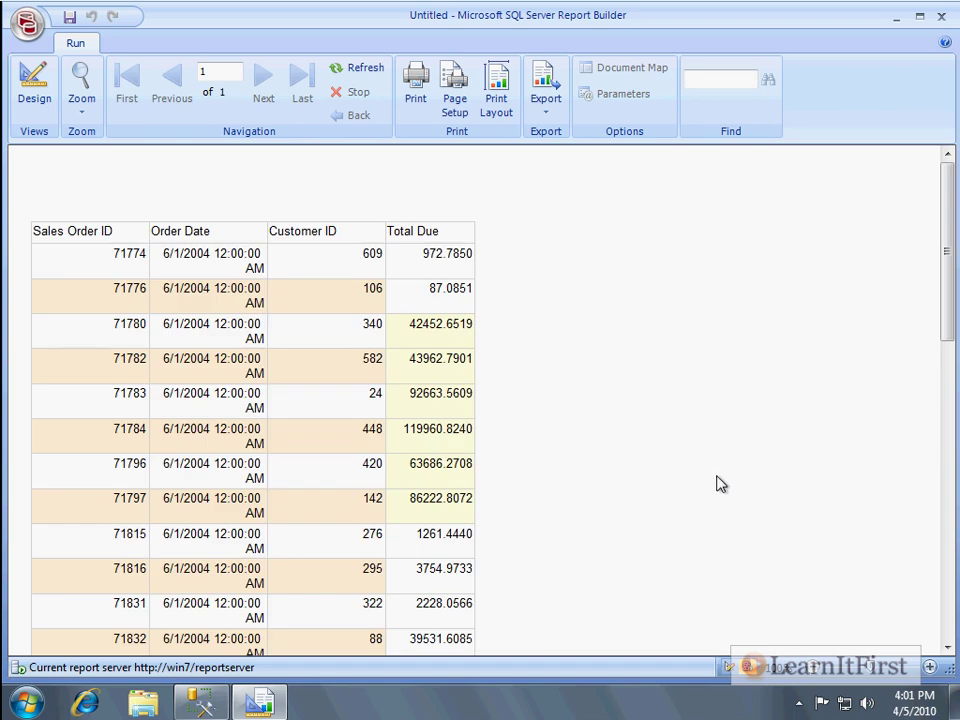
{"action": "scroll", "coordinate": [620, 497], "scroll_direction": "down", "scroll_amount": 1}
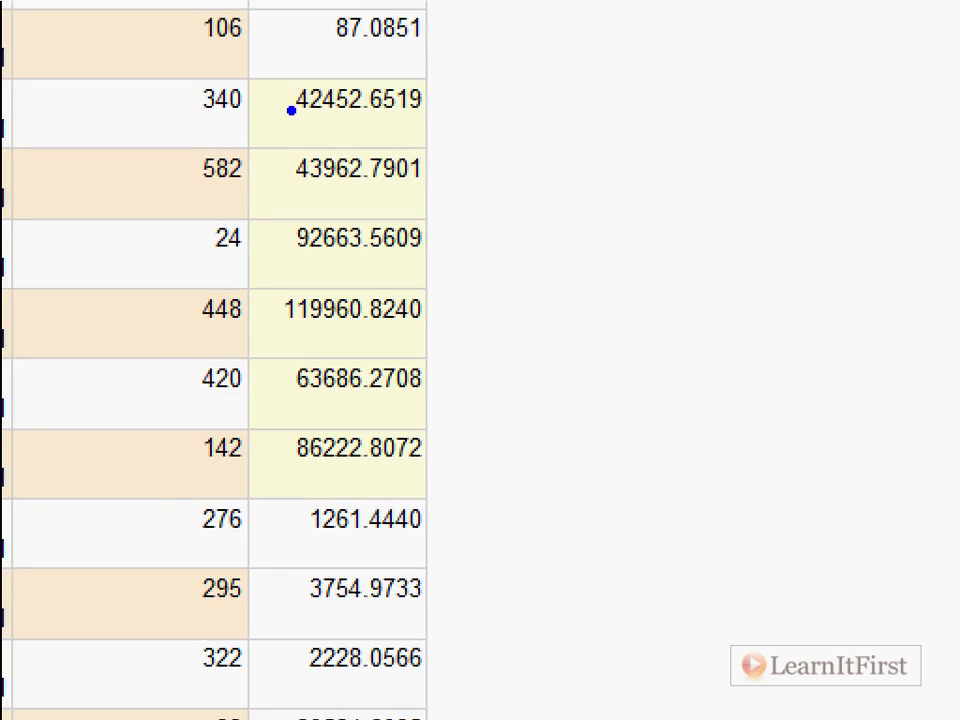
{"action": "mouse_move", "coordinate": [435, 133]}
{"action": "left_mouse_down"}
{"action": "mouse_move", "coordinate": [639, 111]}
{"action": "mouse_move", "coordinate": [641, 127]}
{"action": "left_mouse_up"}
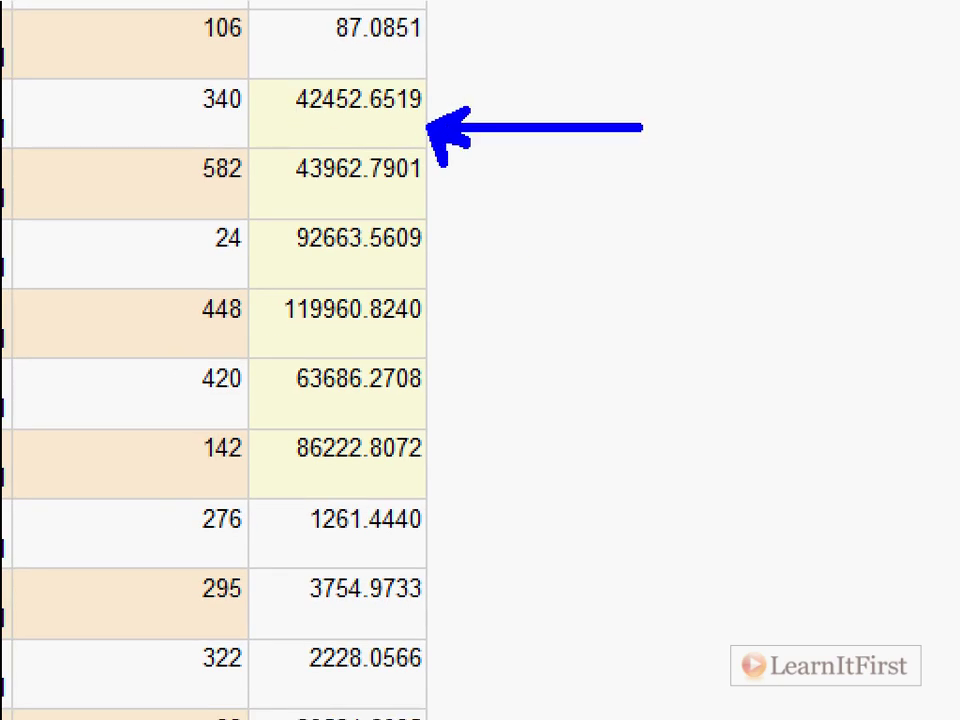
{"action": "key", "text": "e"}
{"action": "left_click_drag", "start_coordinate": [405, 116], "coordinate": [612, 101]}
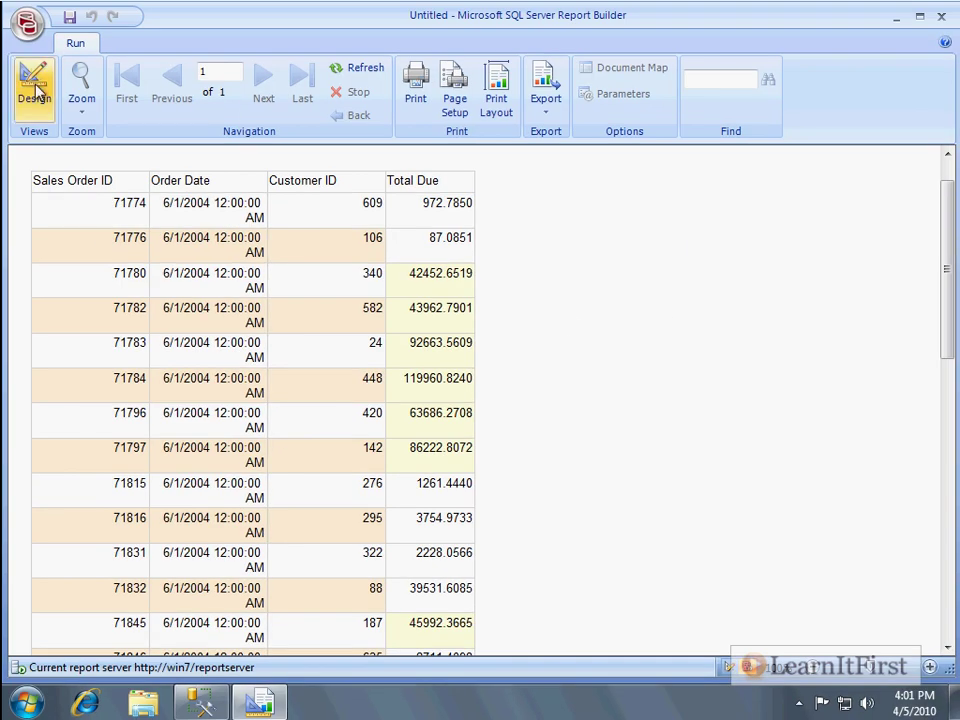
- Copy CustomerID's PapayaWhip banding expression and paste it over TotalDue's background expression
{"action": "left_click", "coordinate": [34, 86]}
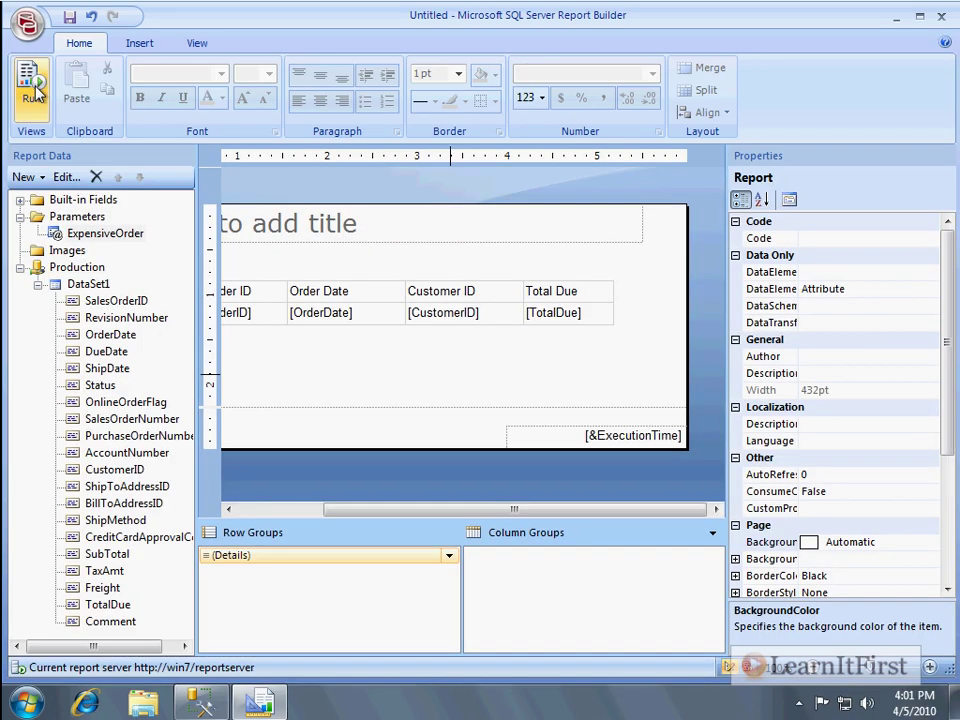
{"action": "left_click", "coordinate": [600, 315]}
{"action": "left_click", "coordinate": [504, 318]}
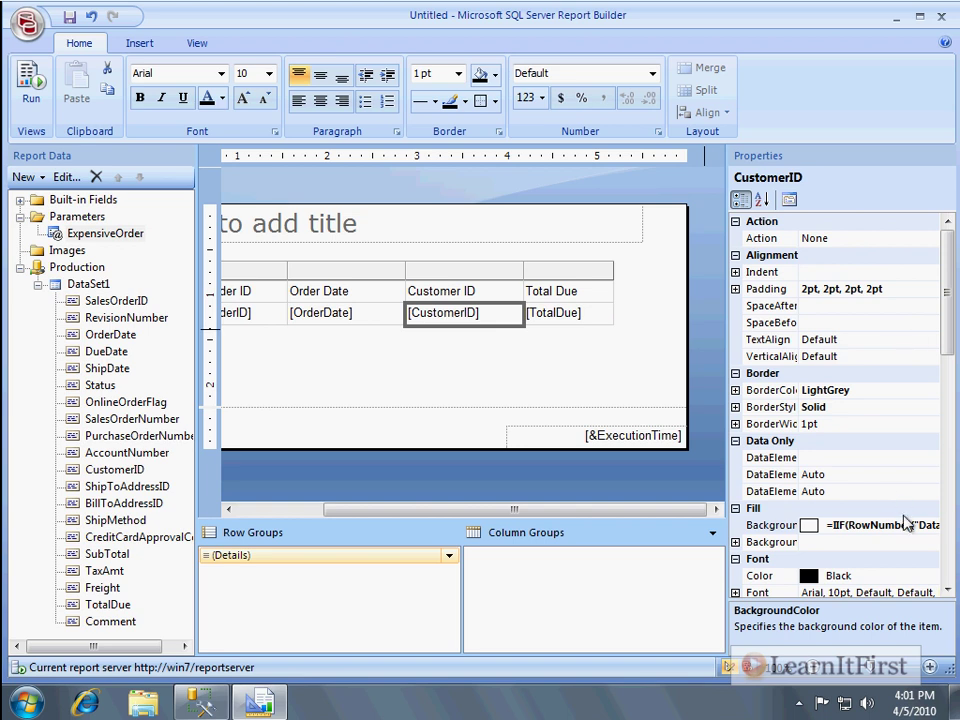
{"action": "left_click", "coordinate": [900, 526]}
{"action": "key", "text": "ctrl+c"}
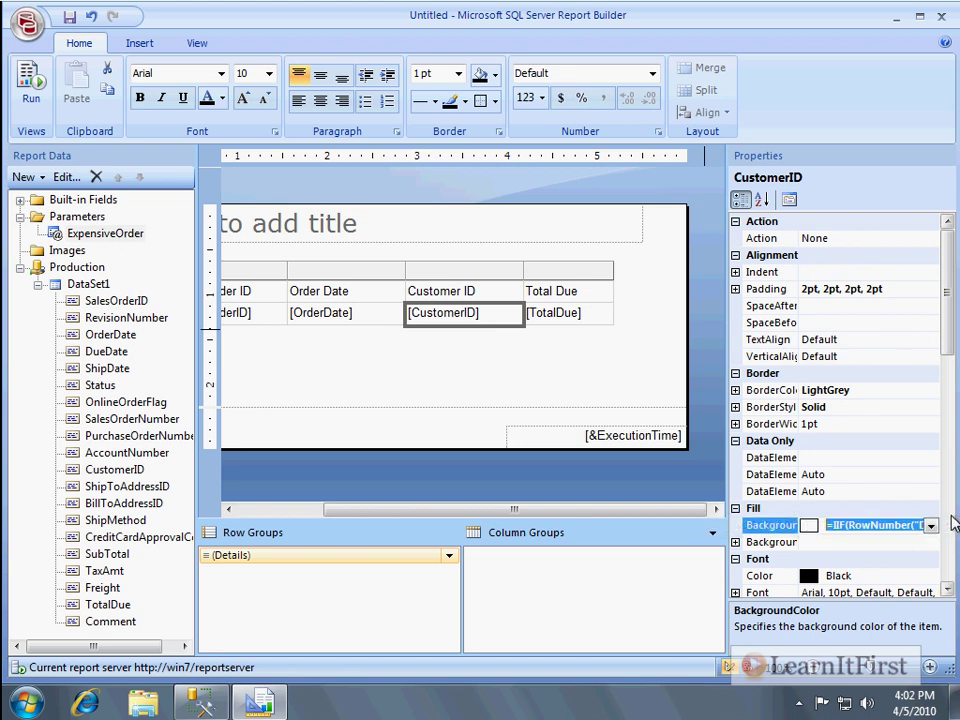
{"action": "left_click", "coordinate": [602, 314]}
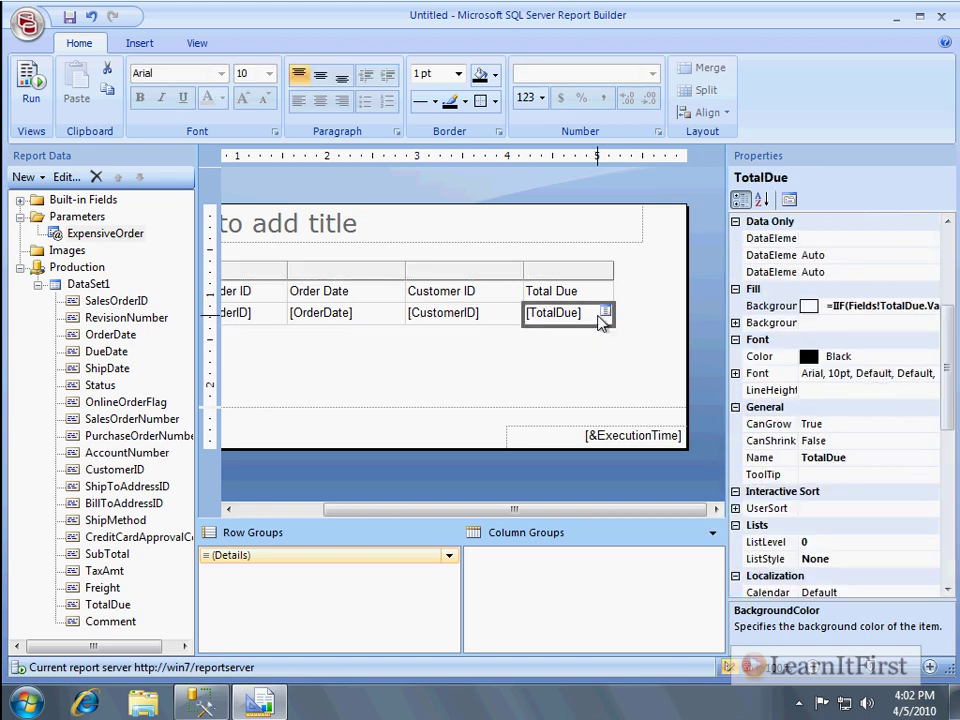
{"action": "left_click", "coordinate": [929, 309]}
{"action": "left_click", "coordinate": [846, 489]}
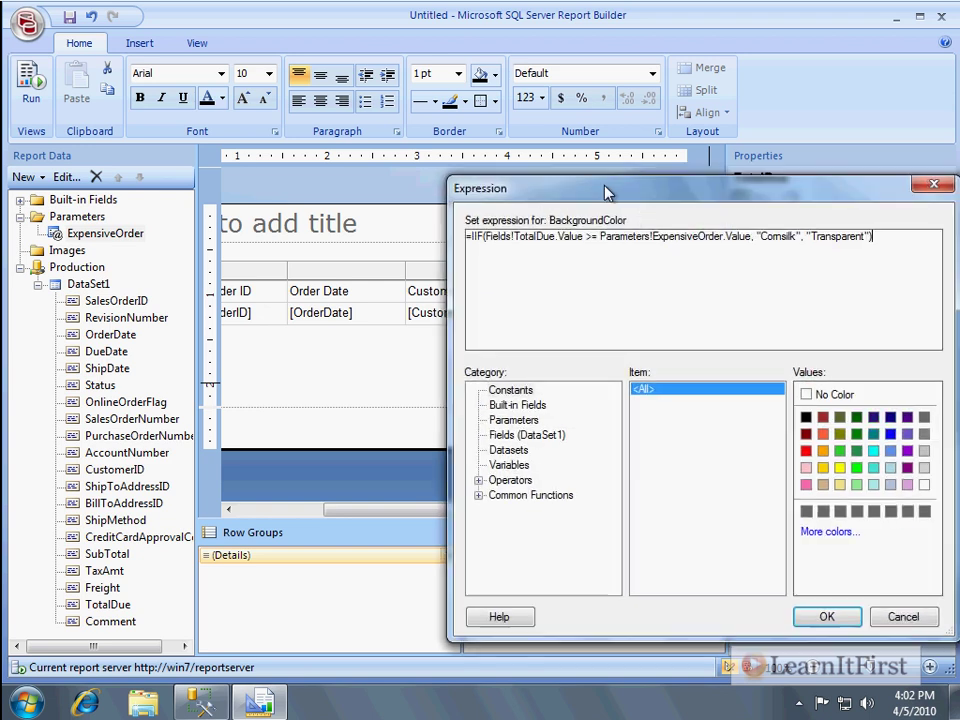
{"action": "left_click_drag", "start_coordinate": [872, 238], "coordinate": [465, 237]}
{"action": "key", "text": "ctrl+v"}
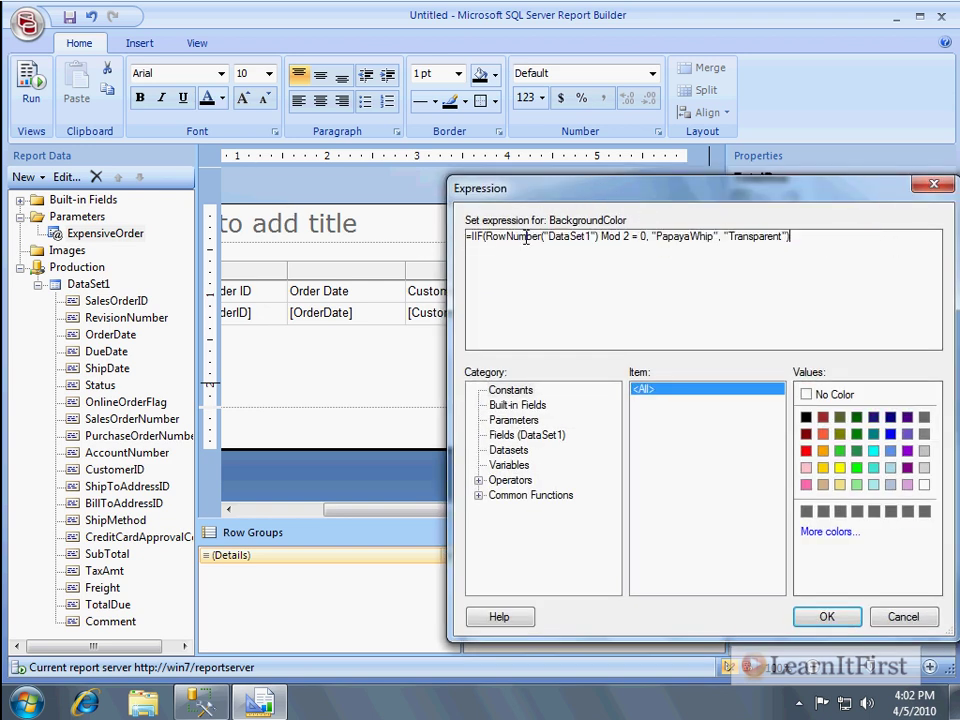
{"action": "left_click", "coordinate": [845, 622]}
{"action": "left_click", "coordinate": [541, 316]}
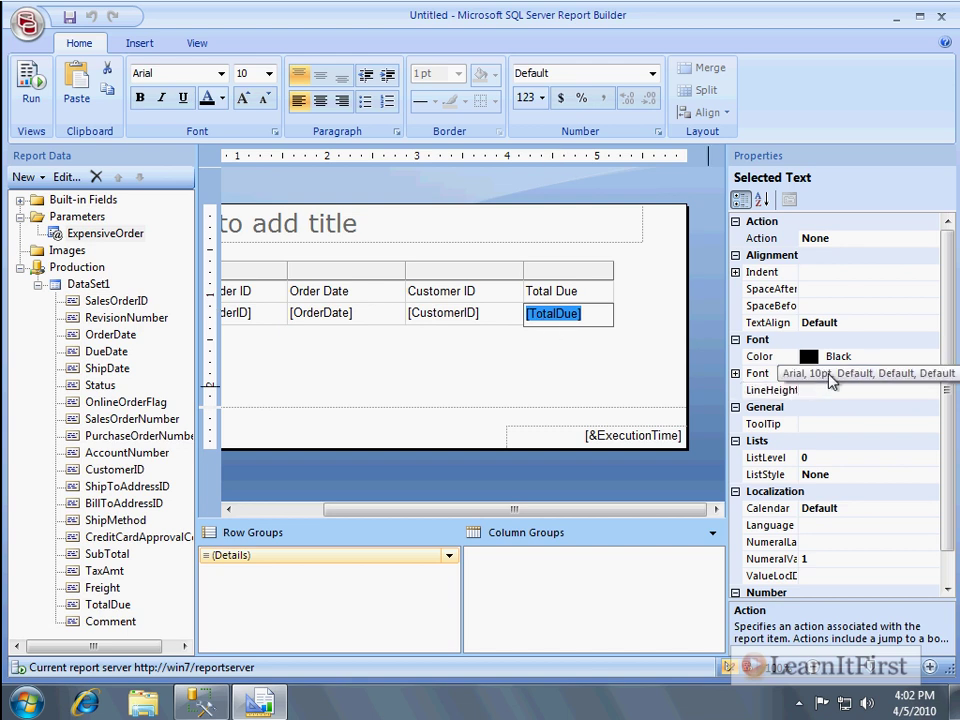
- Start a FontWeight expression for TotalDue with =IIF(Fields!TotalDue.Value
{"action": "left_click", "coordinate": [873, 356]}
{"action": "left_click", "coordinate": [737, 373]}
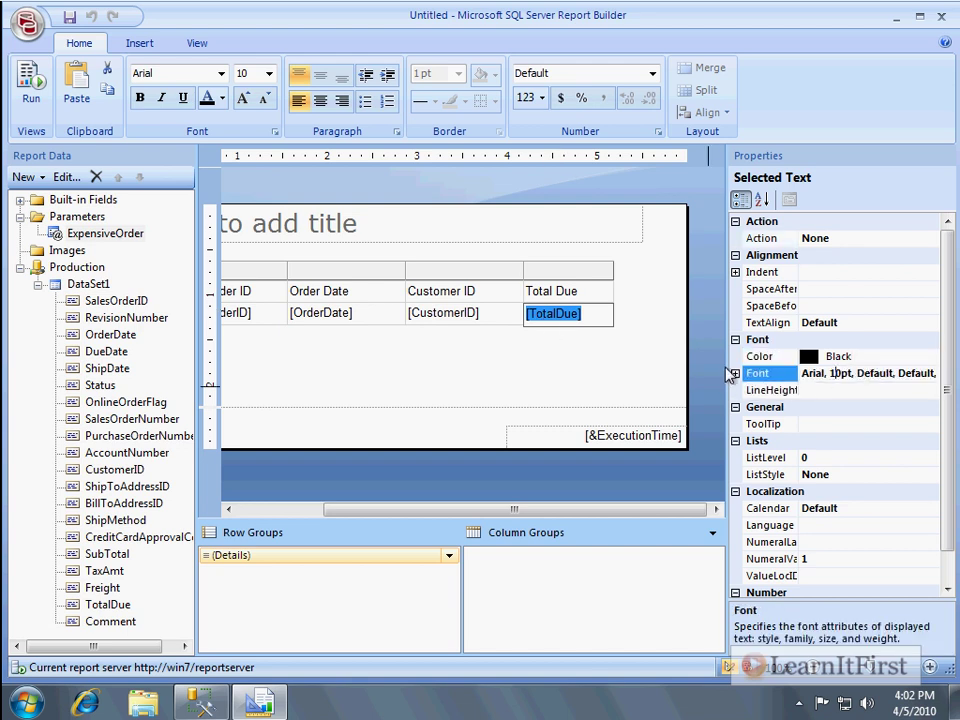
{"action": "left_click", "coordinate": [736, 373]}
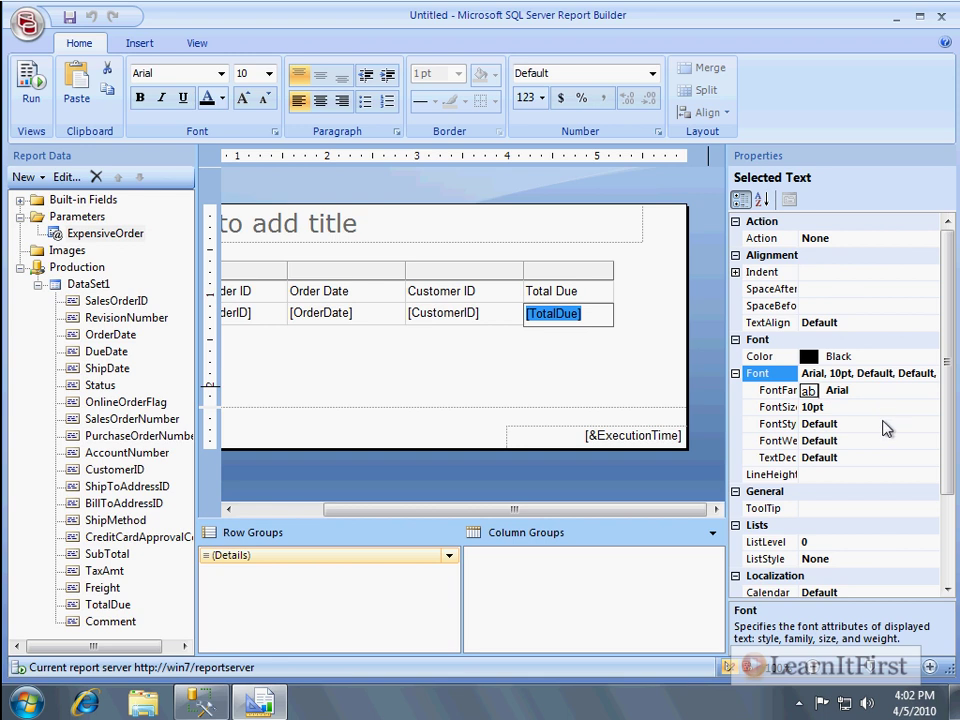
{"action": "left_click", "coordinate": [928, 440]}
{"action": "left_click", "coordinate": [929, 440]}
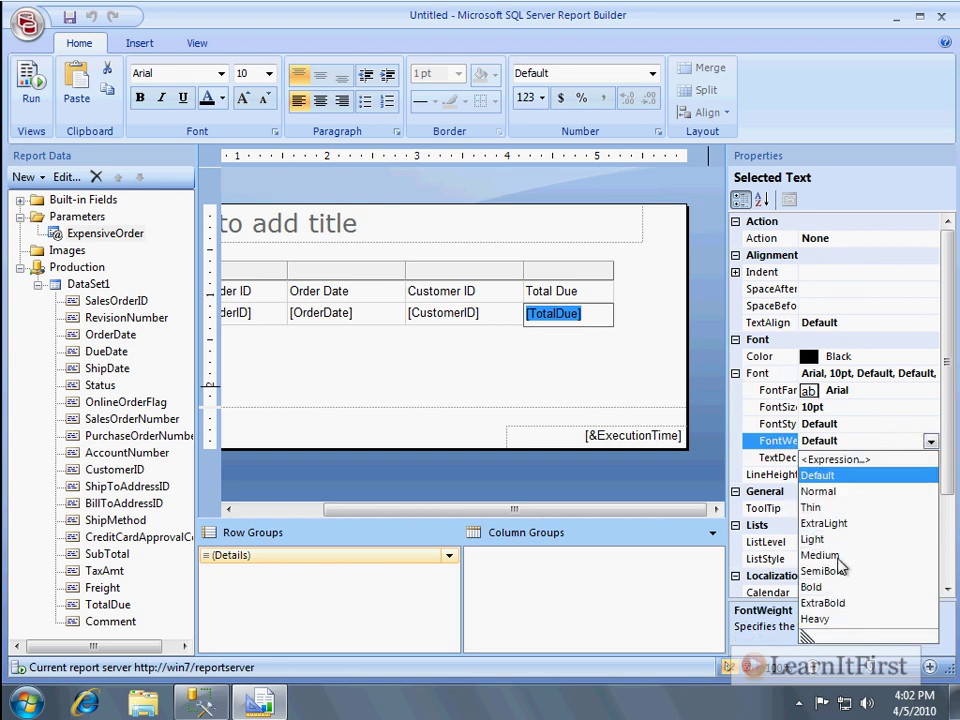
{"action": "left_click", "coordinate": [835, 459]}
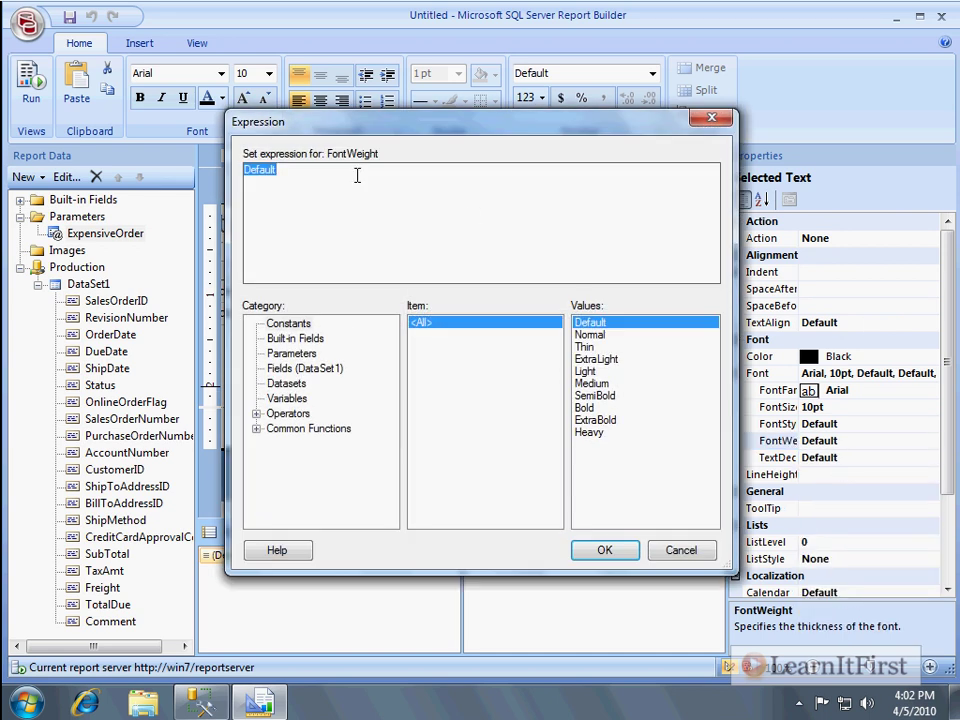
{"action": "type", "text": "=IIF("}
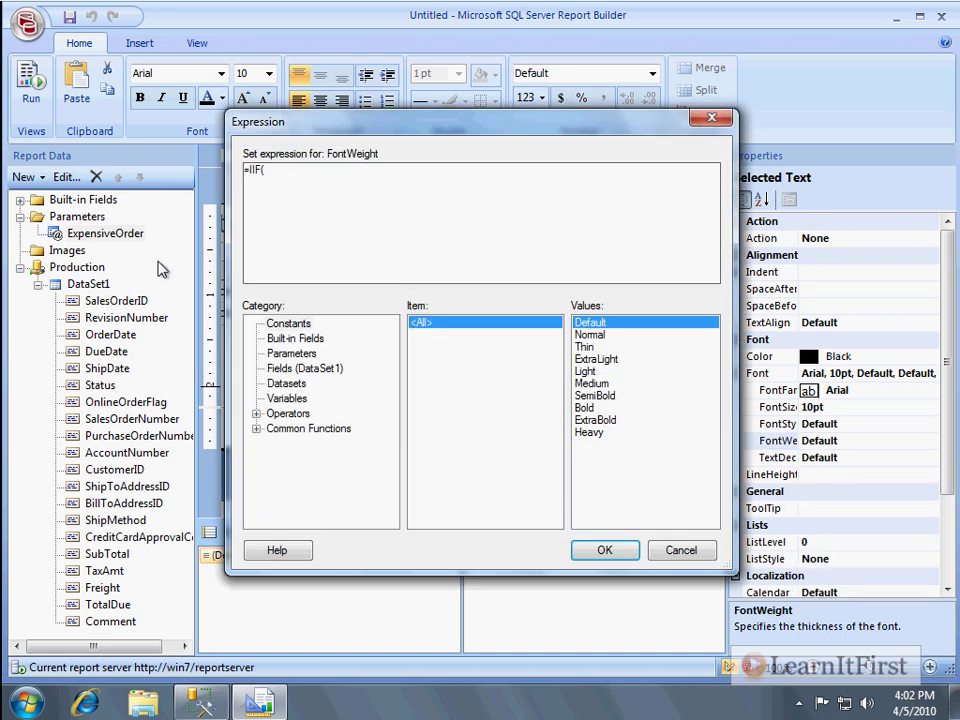
{"action": "left_click", "coordinate": [305, 368]}
{"action": "scroll", "coordinate": [713, 511], "scroll_direction": "down", "scroll_amount": 1}
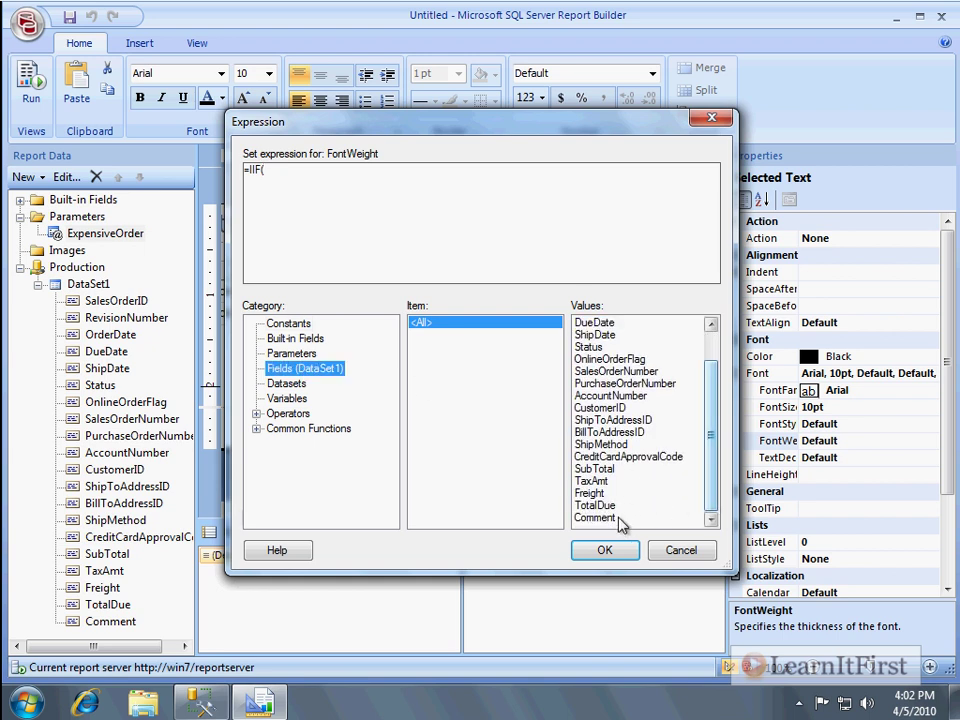
{"action": "double_click", "coordinate": [595, 505]}
- Finish it as >= Parameters!ExpensiveOrder.Value, "Bold", "Normal" and preview the report
{"action": "type", "text": ">="}
{"action": "left_click", "coordinate": [291, 353]}
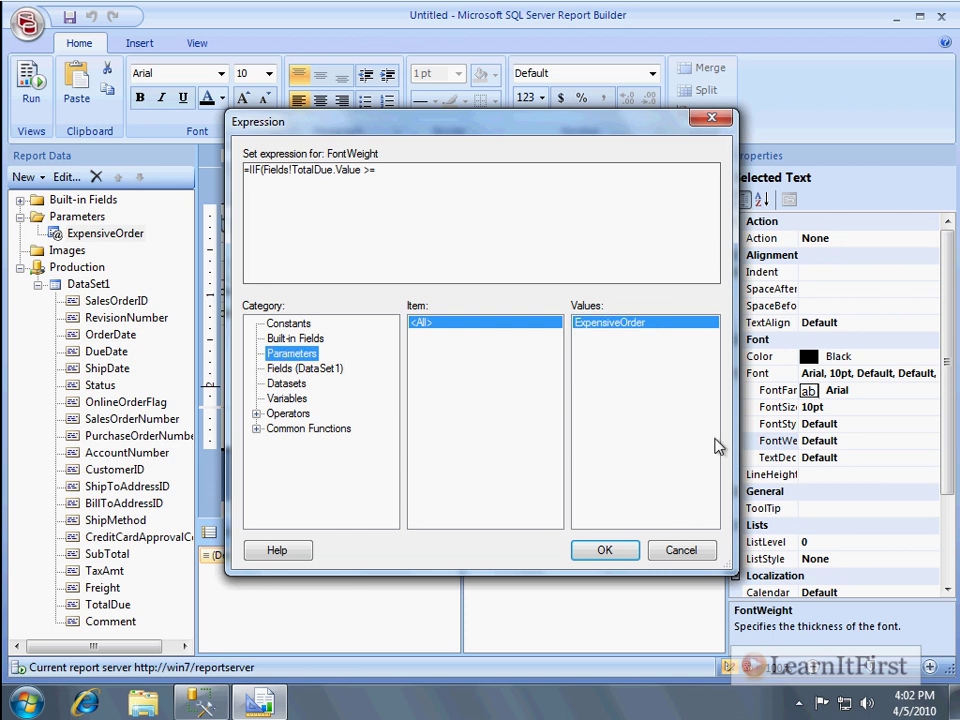
{"action": "type", "text": "="}
{"action": "double_click", "coordinate": [620, 323]}
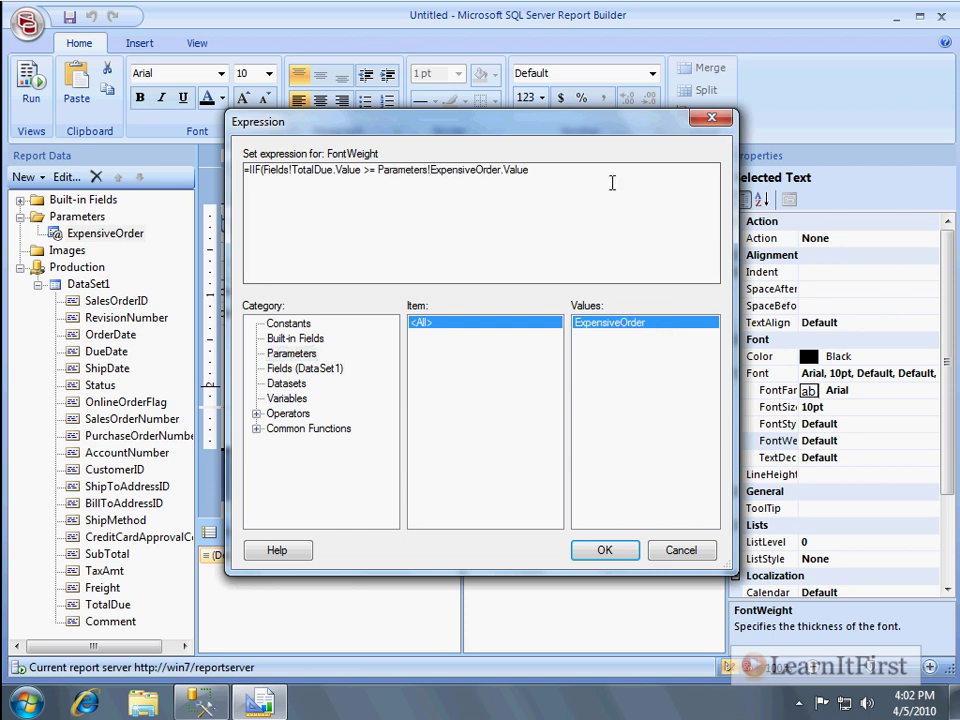
{"action": "type", "text": ", \"Bold\", \"D"}
{"action": "key", "text": "BackSpace"}
{"action": "type", "text": "Normal\")"}
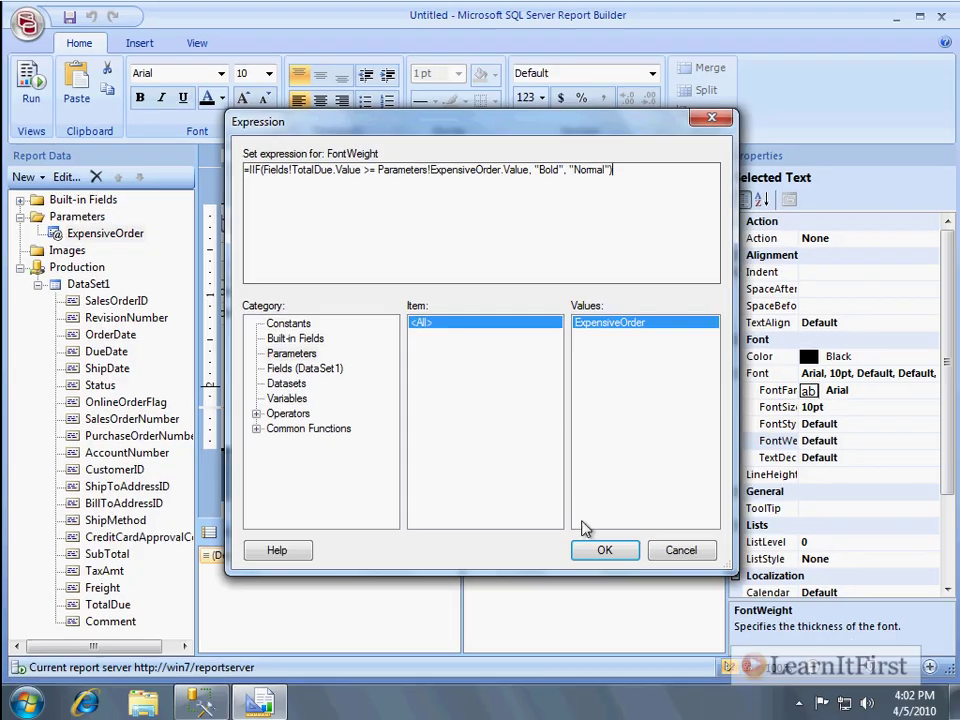
{"action": "left_click", "coordinate": [601, 552]}
{"action": "left_click", "coordinate": [439, 401]}
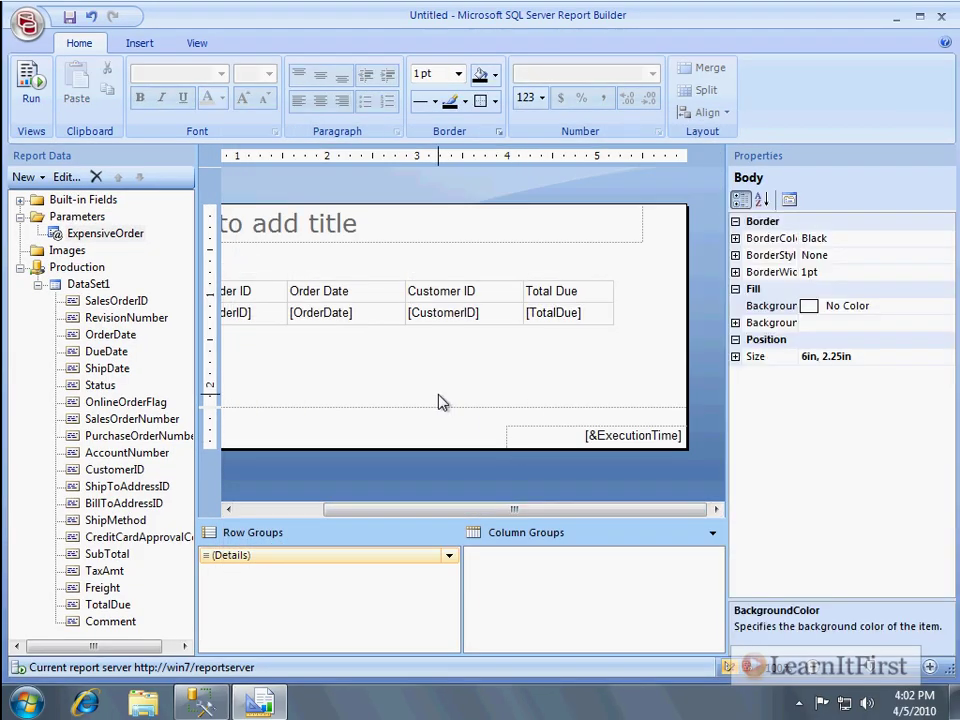
{"action": "key", "text": "F5"}
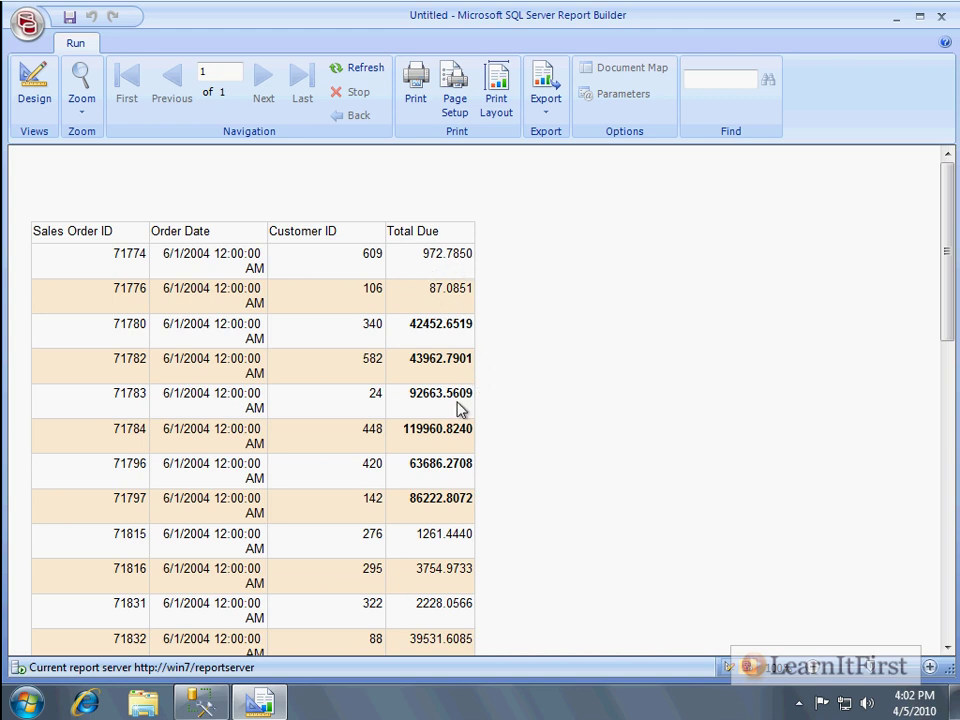
- Scroll the preview to check bold Total Due values such as 42452.6519 and 119960.8240
{"action": "scroll", "coordinate": [470, 551], "scroll_direction": "down", "scroll_amount": 5}
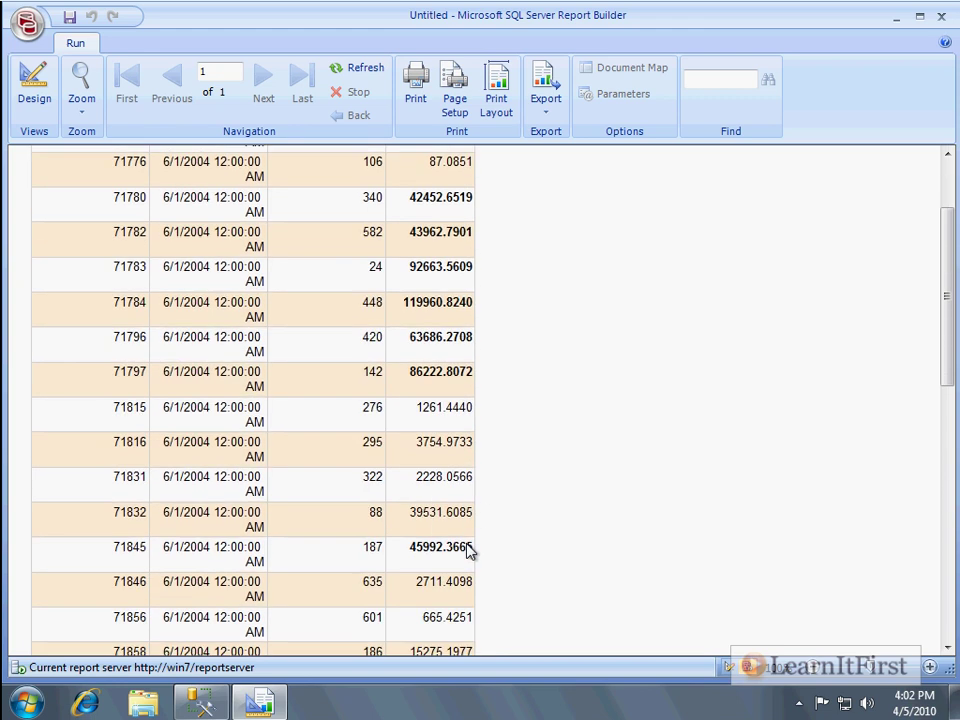
{"action": "scroll", "coordinate": [470, 550], "scroll_direction": "down", "scroll_amount": 3}
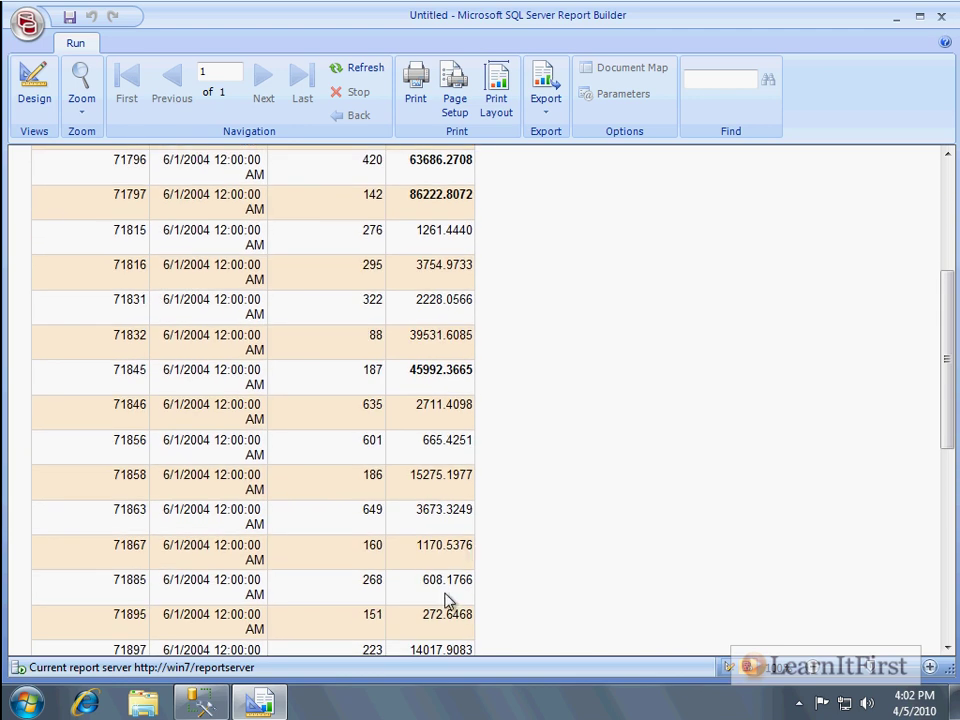